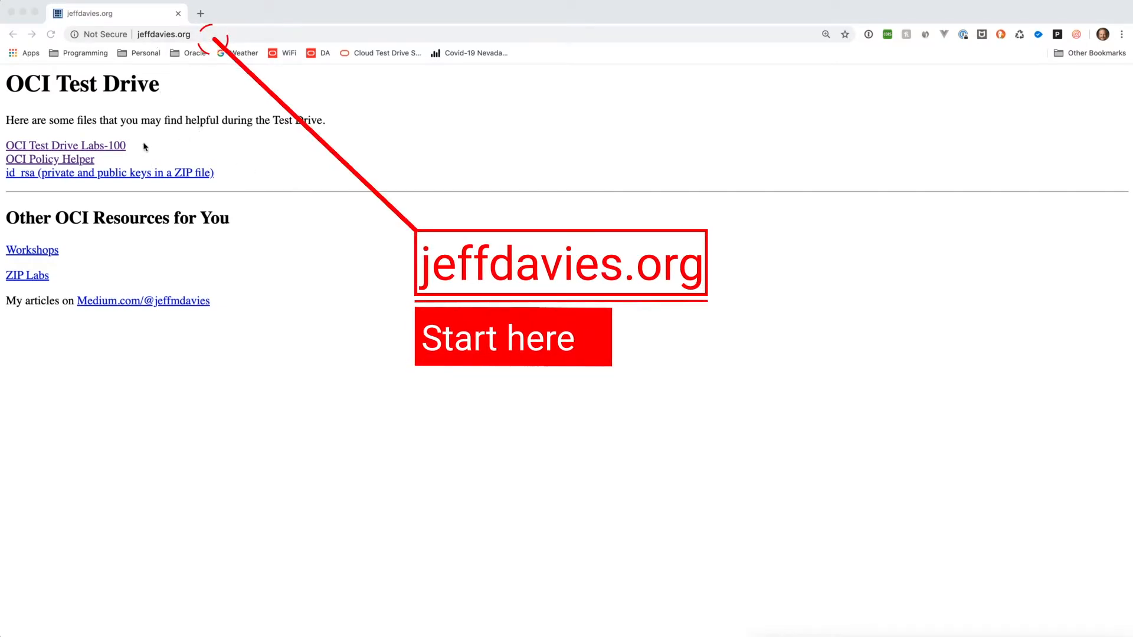
- Open the OCI Test Drive Labs-100 link in a new browser tab and go to its Level 100 Load Balancer lab
right_click(101, 151)
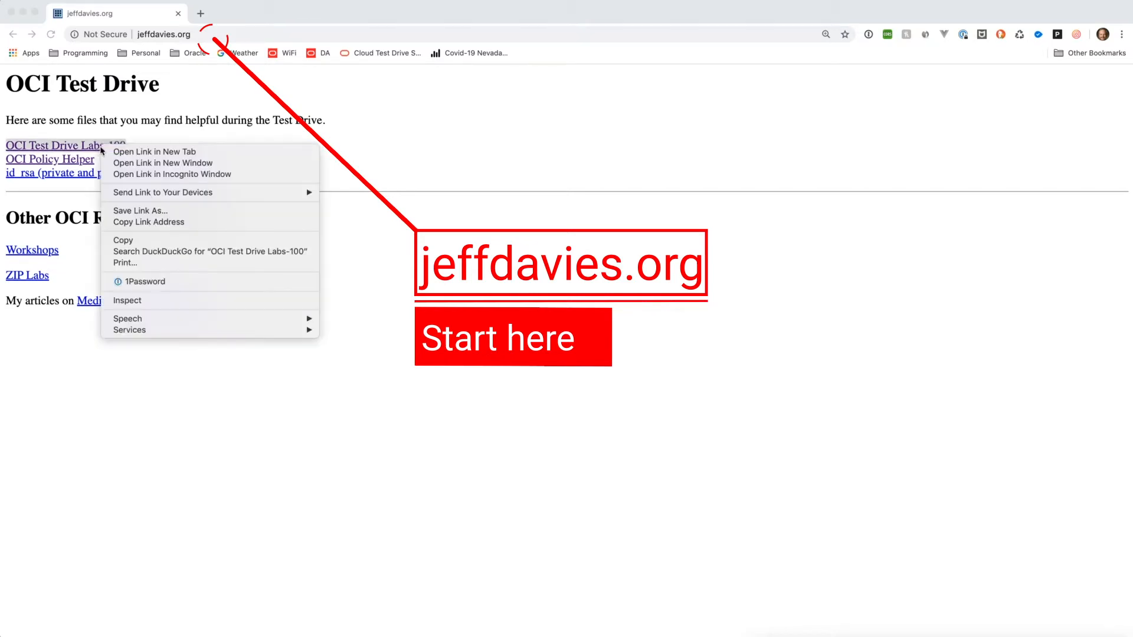
click(121, 153)
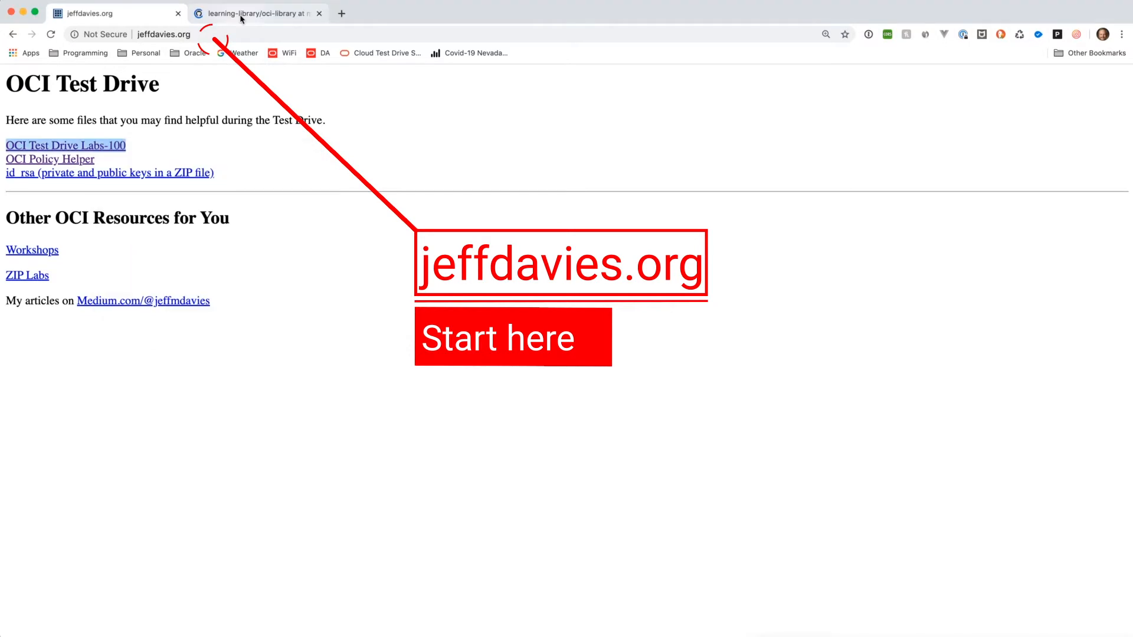
click(240, 18)
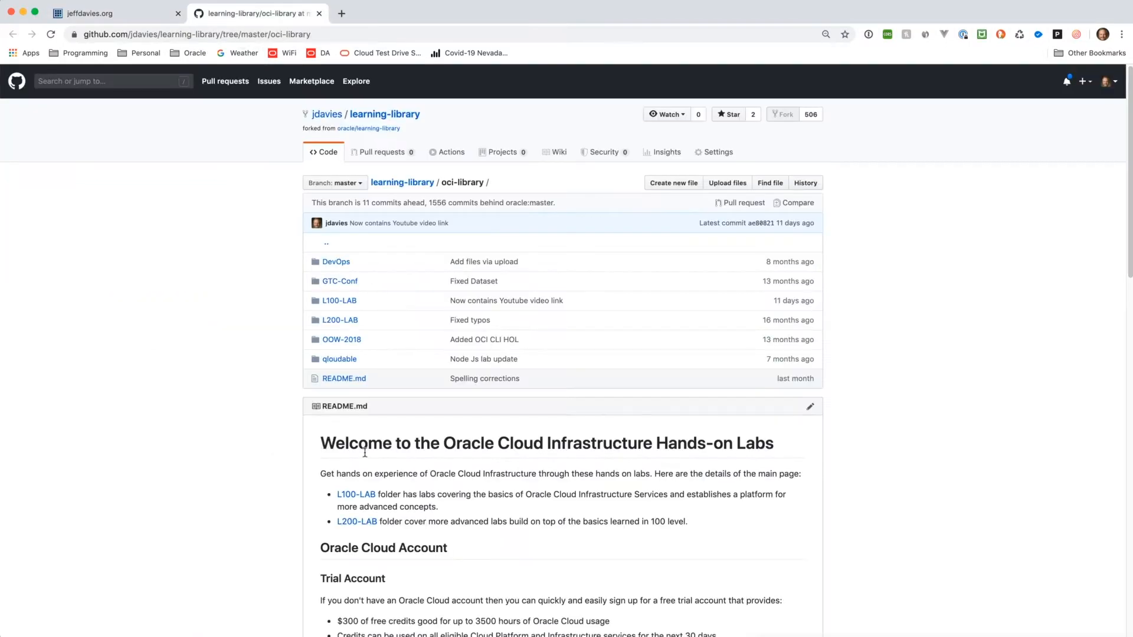
click(357, 495)
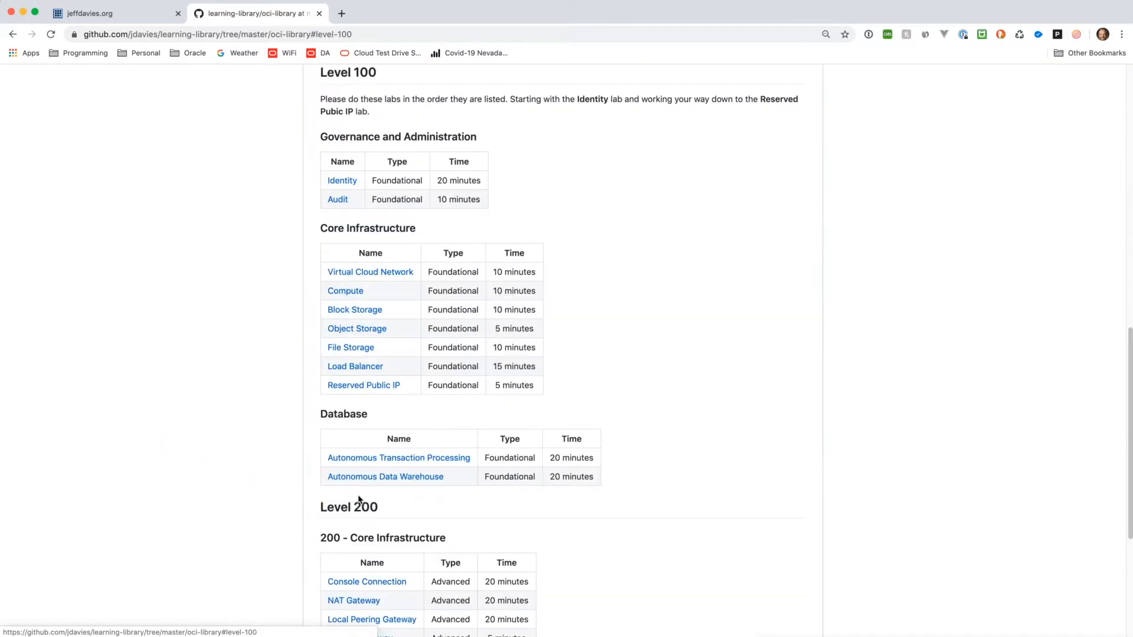
click(373, 369)
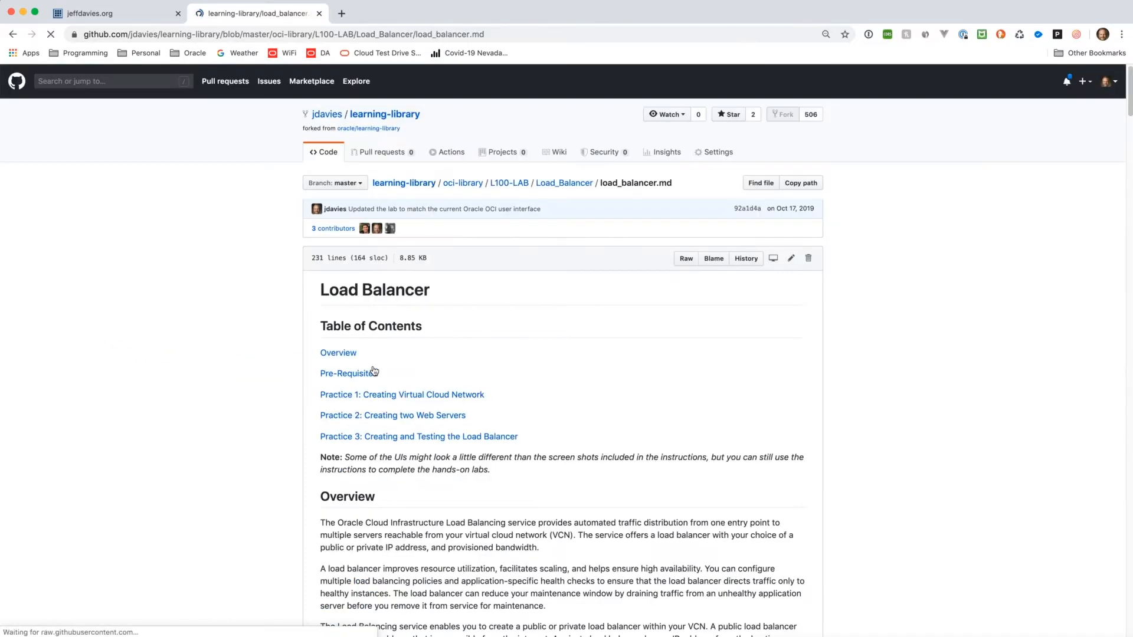
- Read the Load Balancer lab's overview, public load balancer diagram, prerequisites and the Practice-1 instructions for creating the virtual cloud network
scroll(516, 437, down, 3)
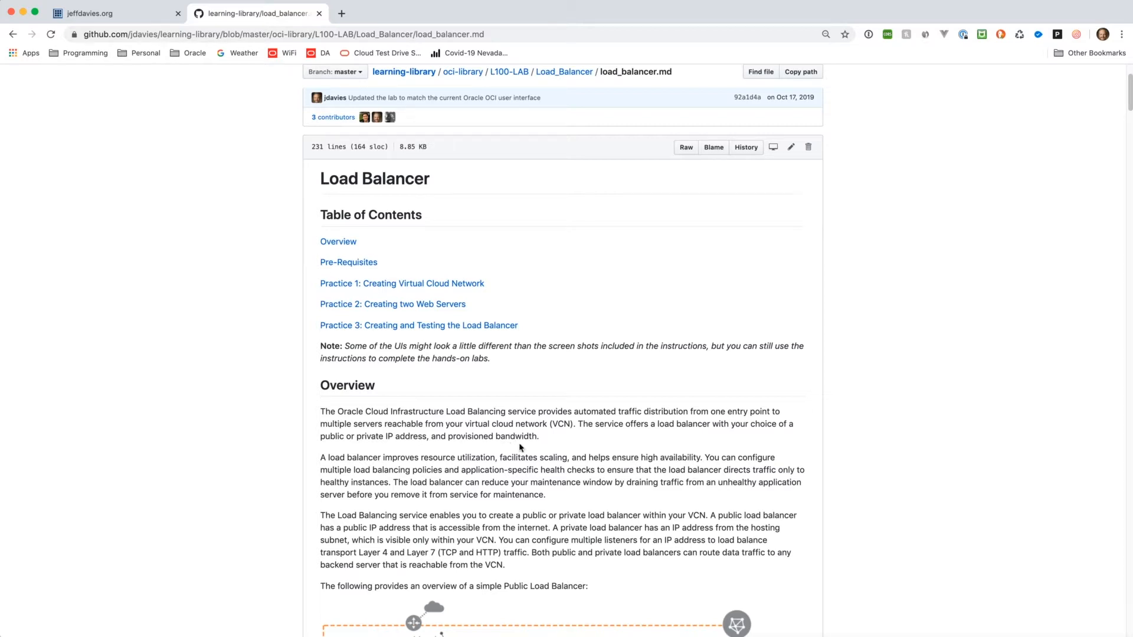
scroll(520, 445, down, 5)
scroll(522, 449, down, 5)
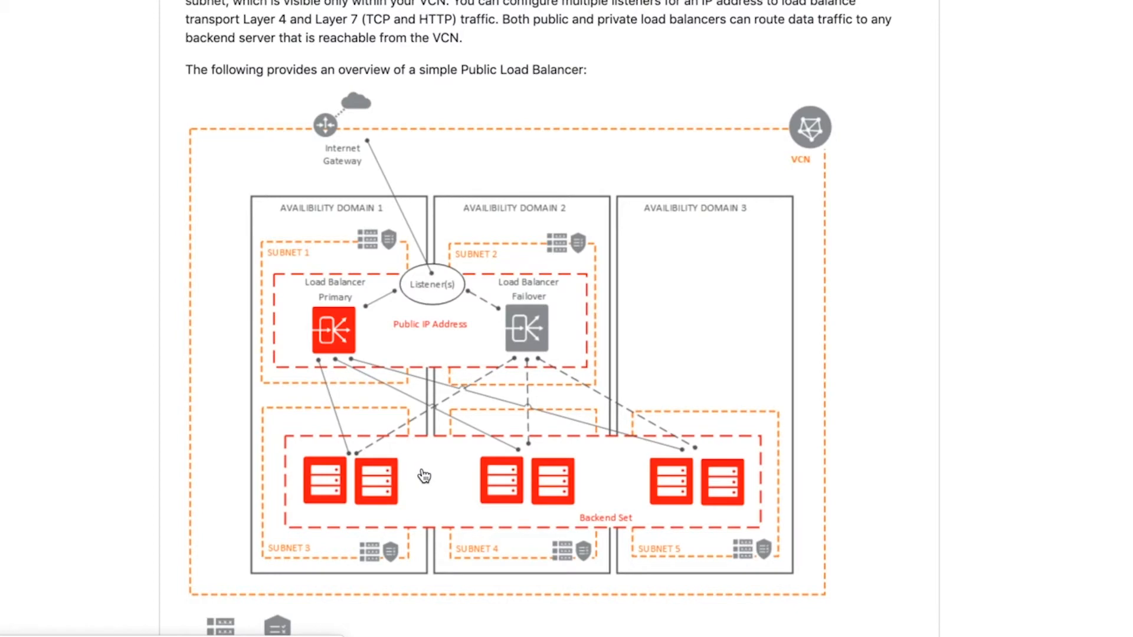
scroll(424, 476, down, 10)
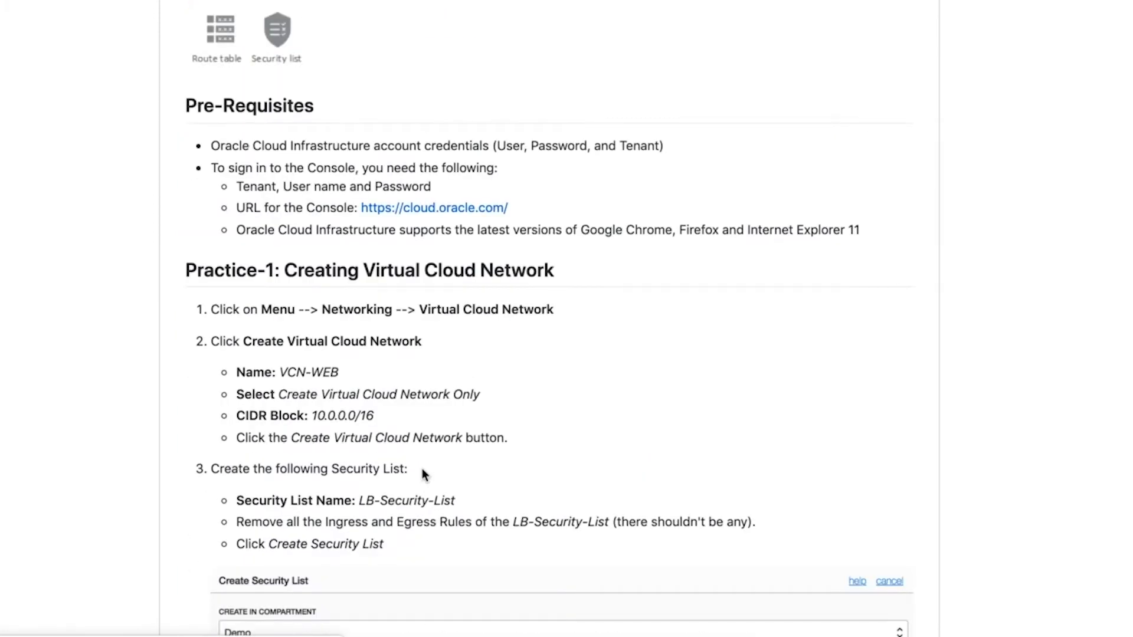
scroll(423, 469, down, 2)
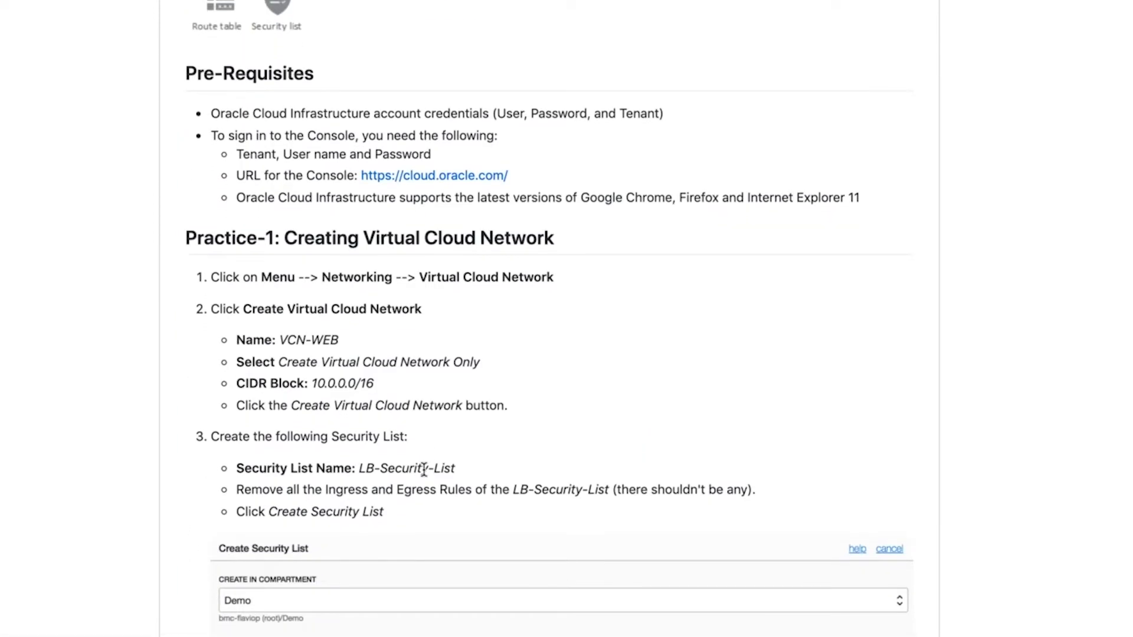
scroll(423, 468, down, 4)
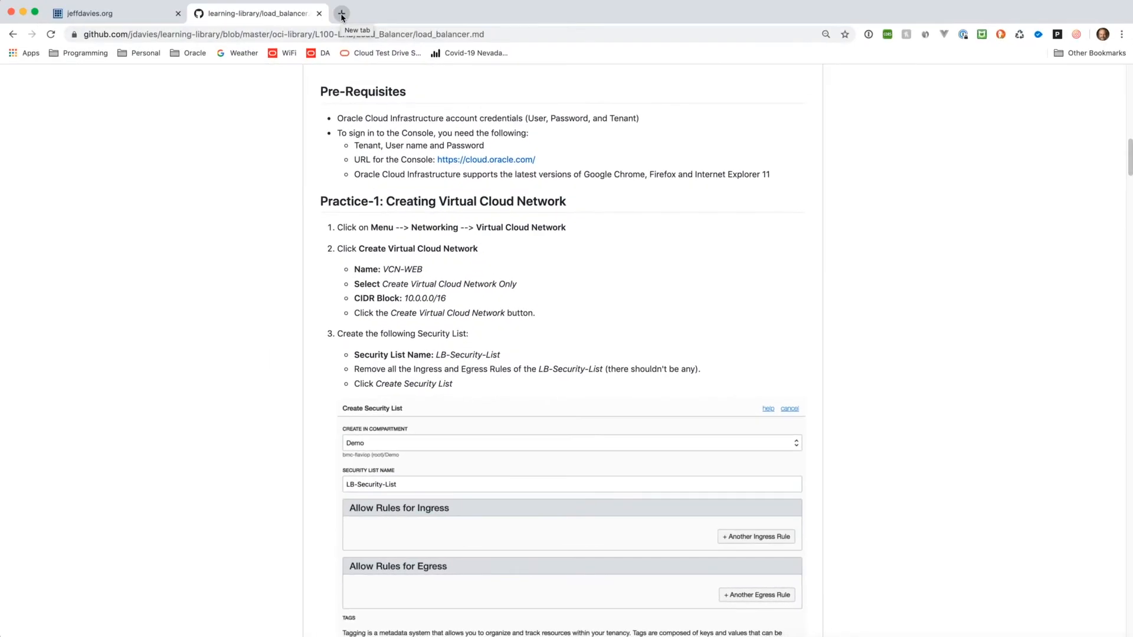
- Open the Oracle Cloud console in a new browser tab and go to the Virtual Cloud Networks page under Networking
click(341, 14)
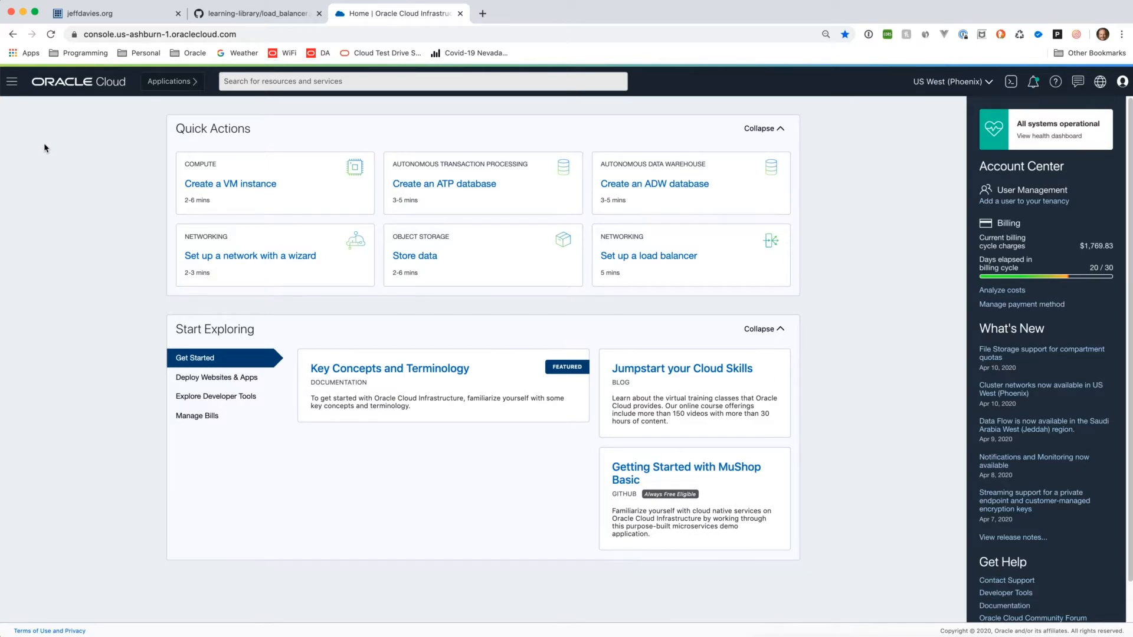
click(12, 82)
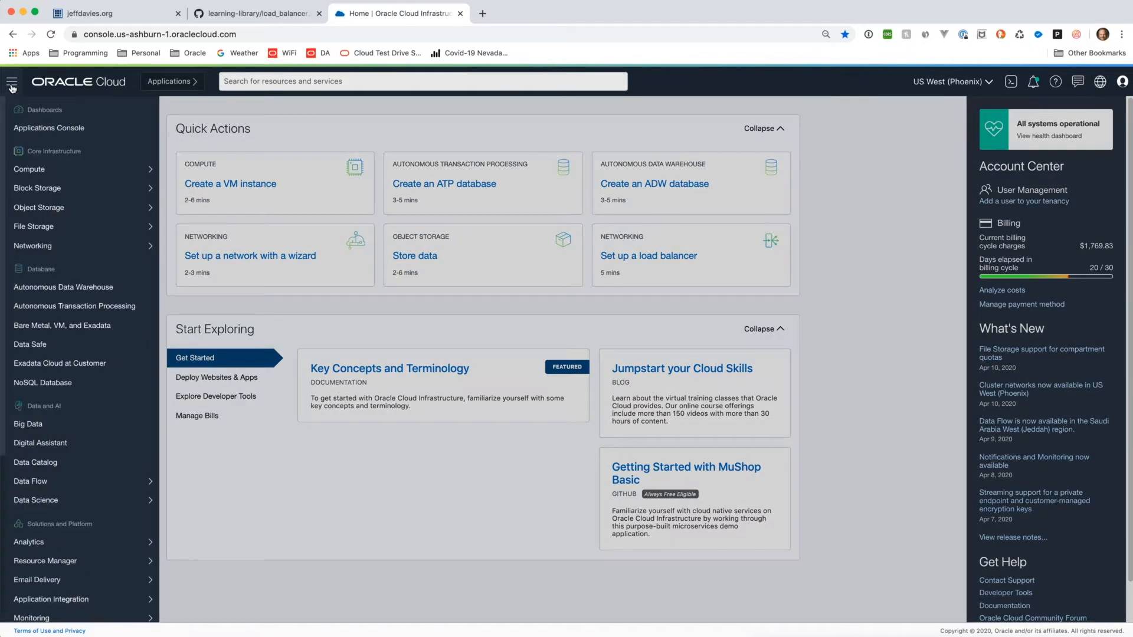
mouse_move(66, 246)
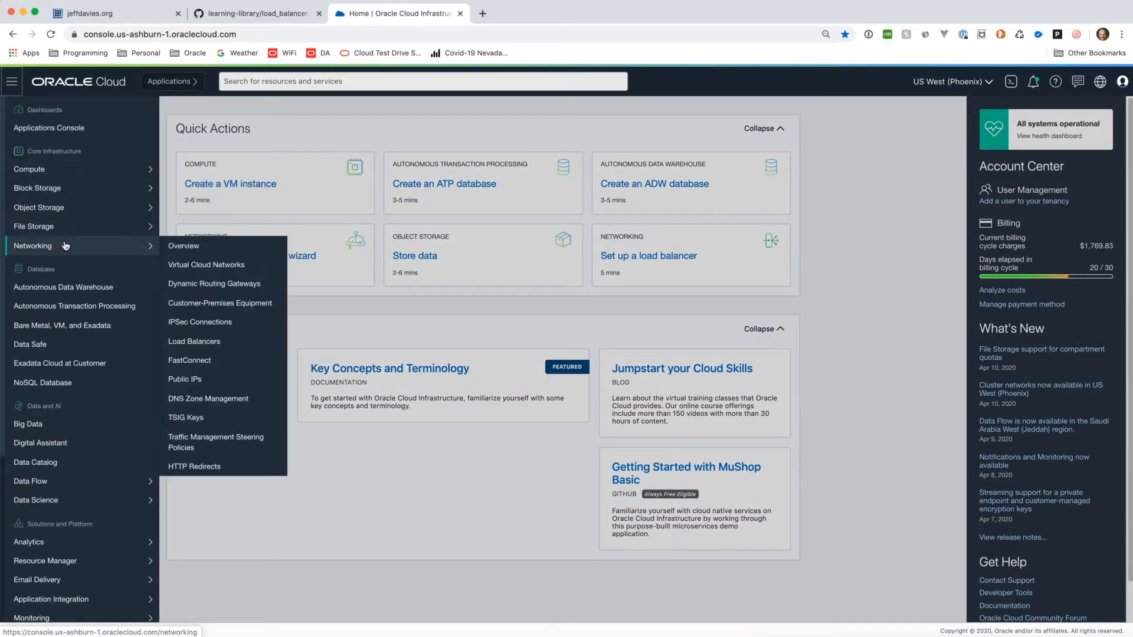
click(186, 266)
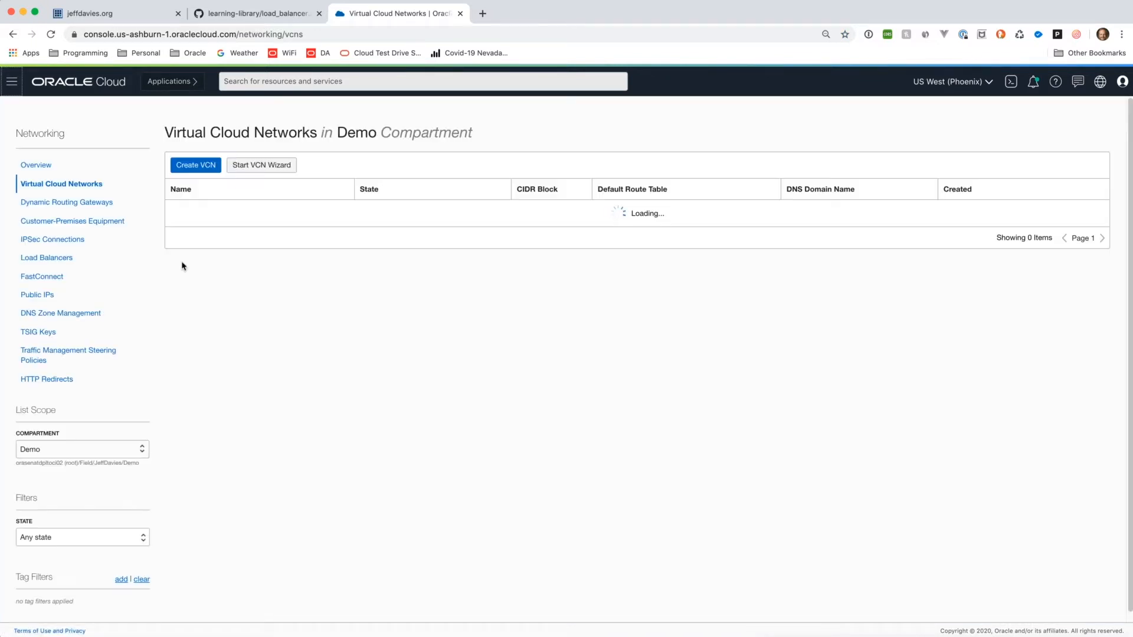
- Create a virtual cloud network named VCN-WEB in the Demo compartment with CIDR block 10.0.0.0/16
click(202, 169)
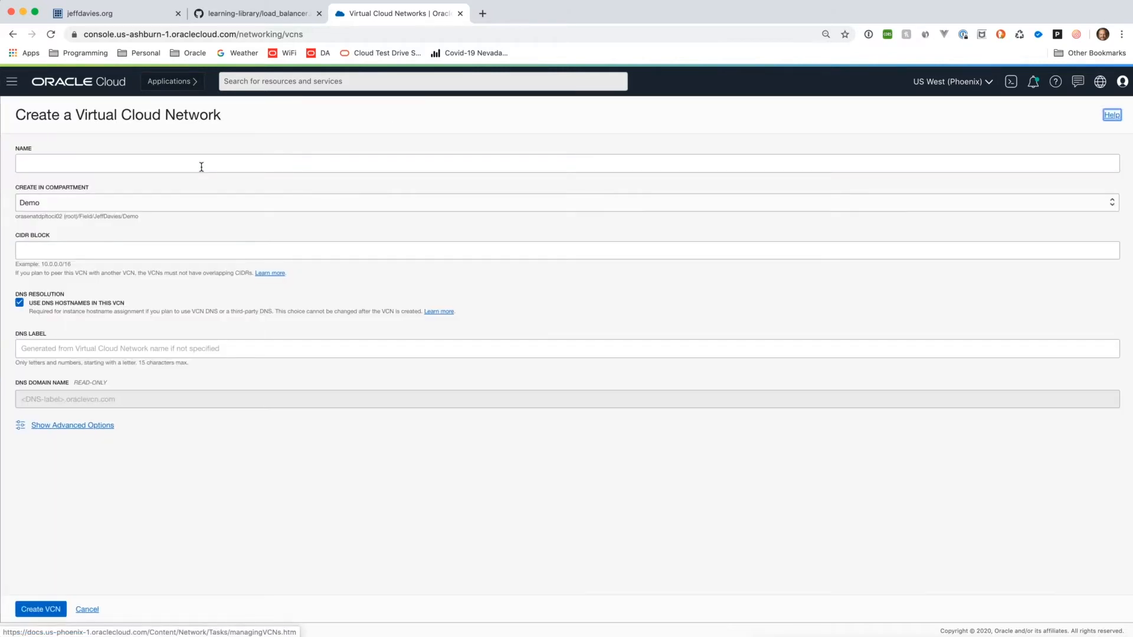
click(201, 166)
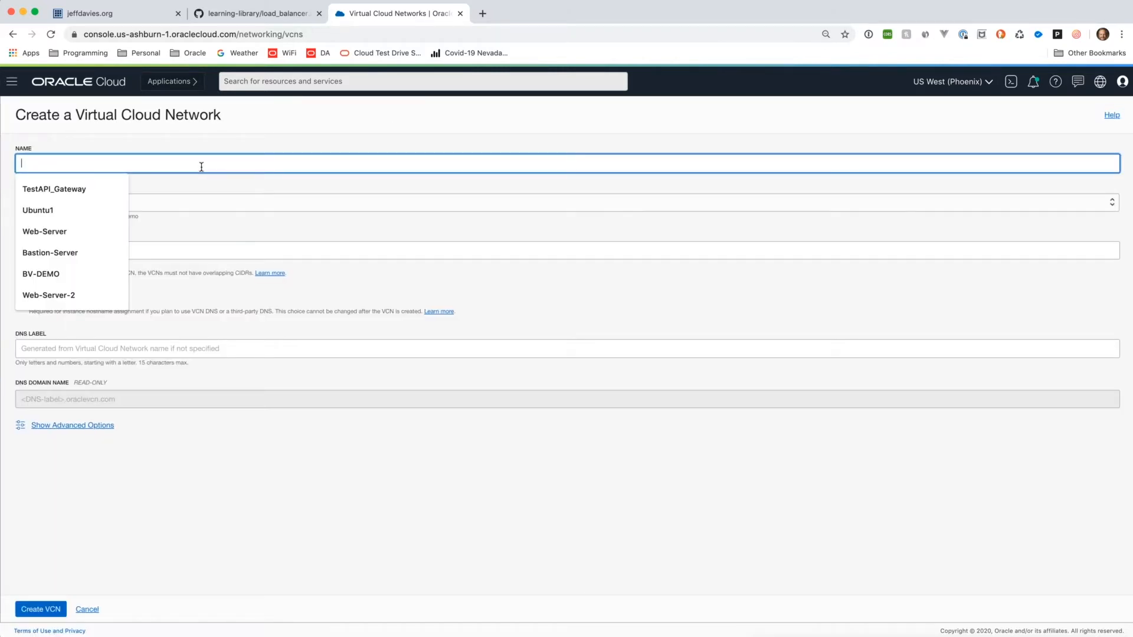
text(VCN-)
text(WEB)
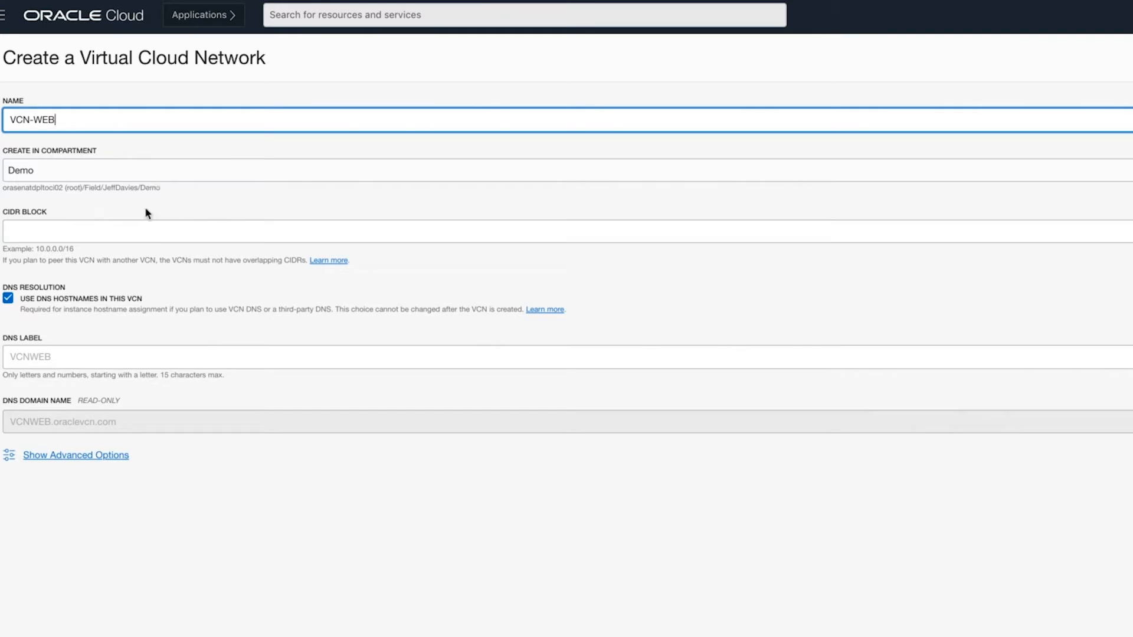
click(147, 232)
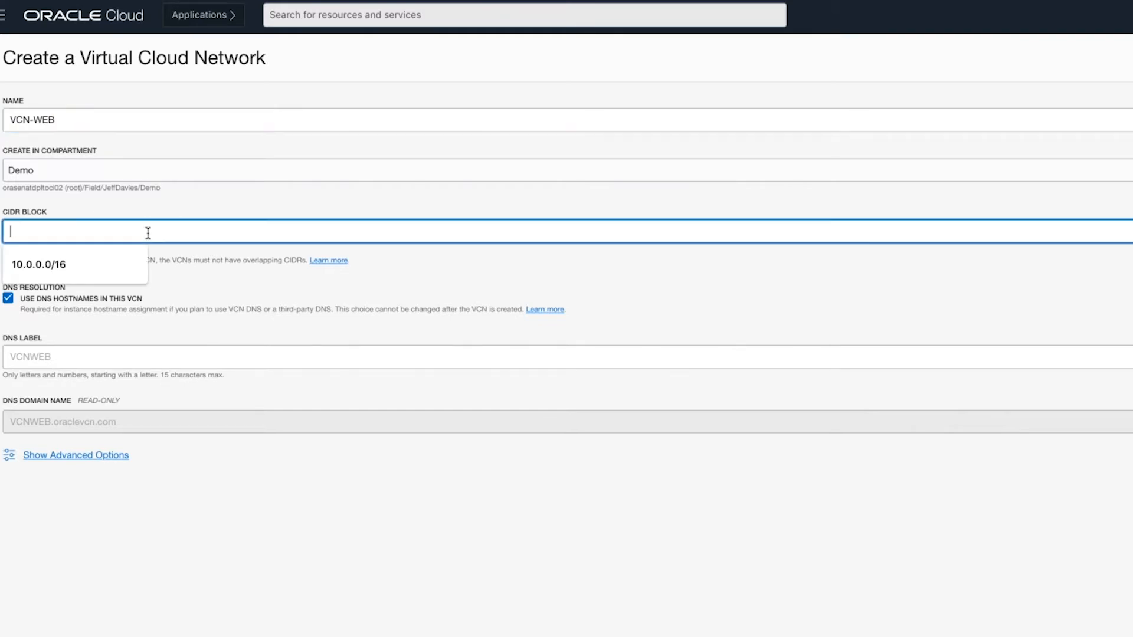
click(97, 267)
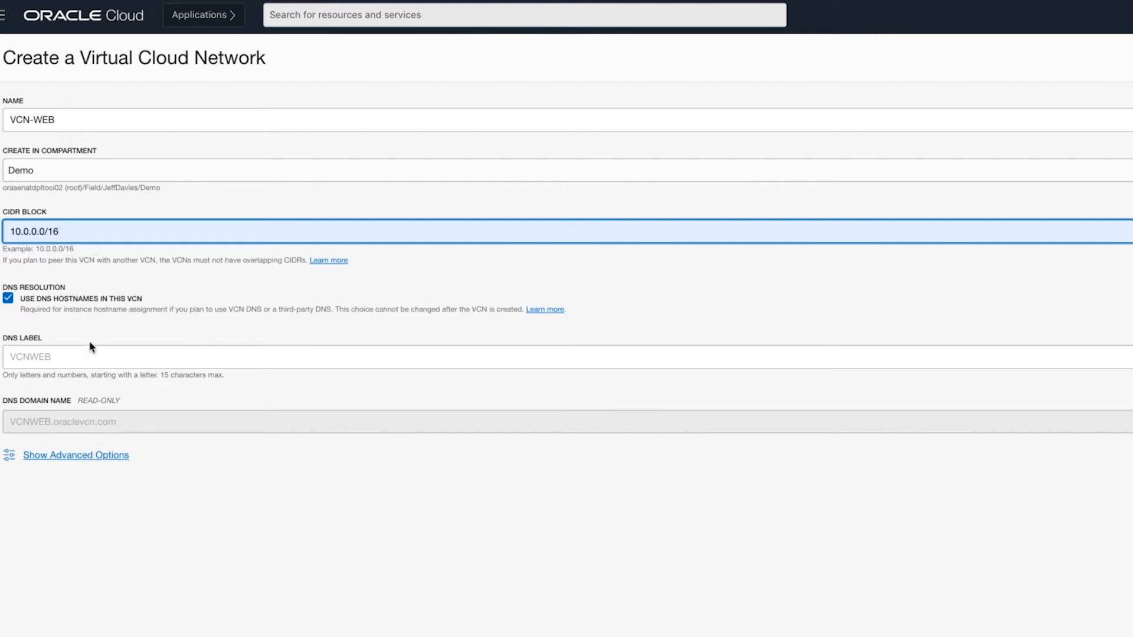
click(77, 458)
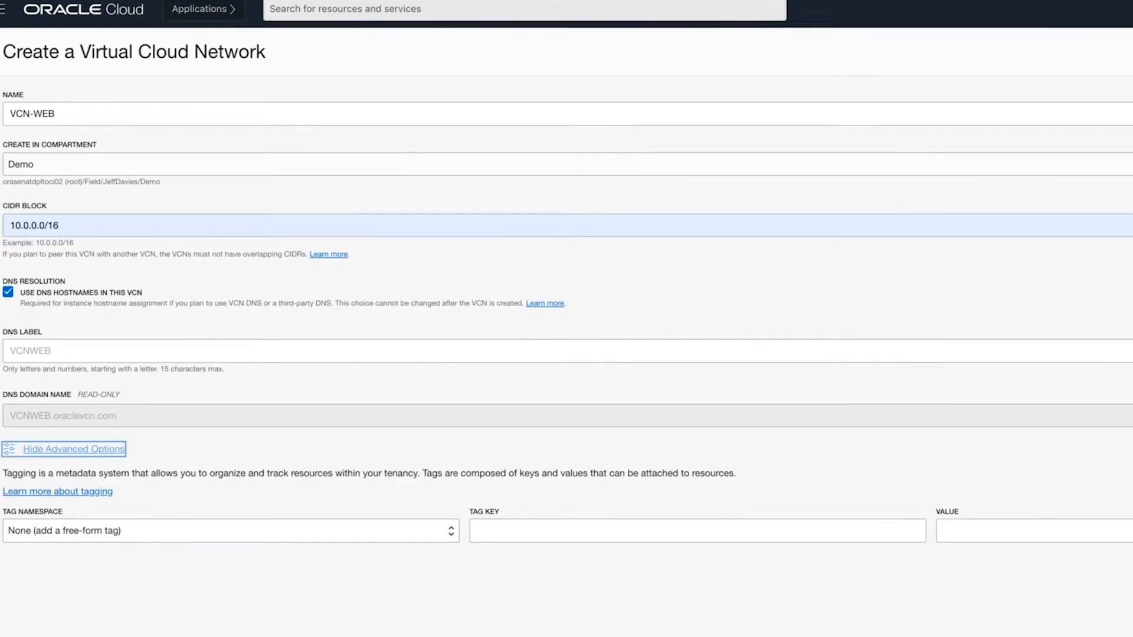
scroll(17, 602, down, 2)
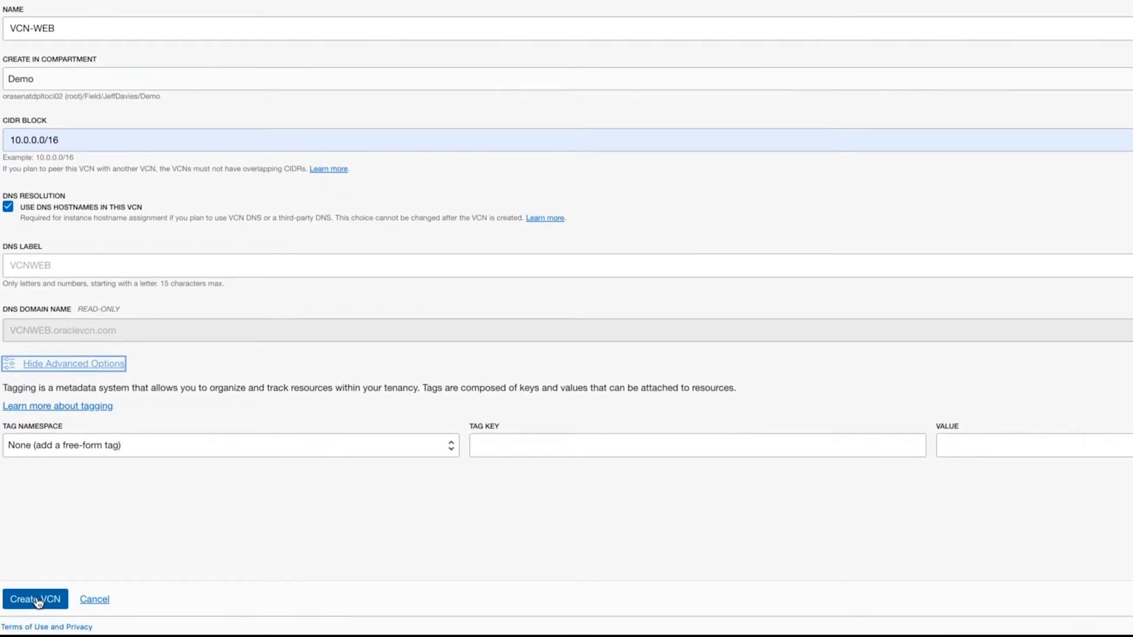
click(35, 601)
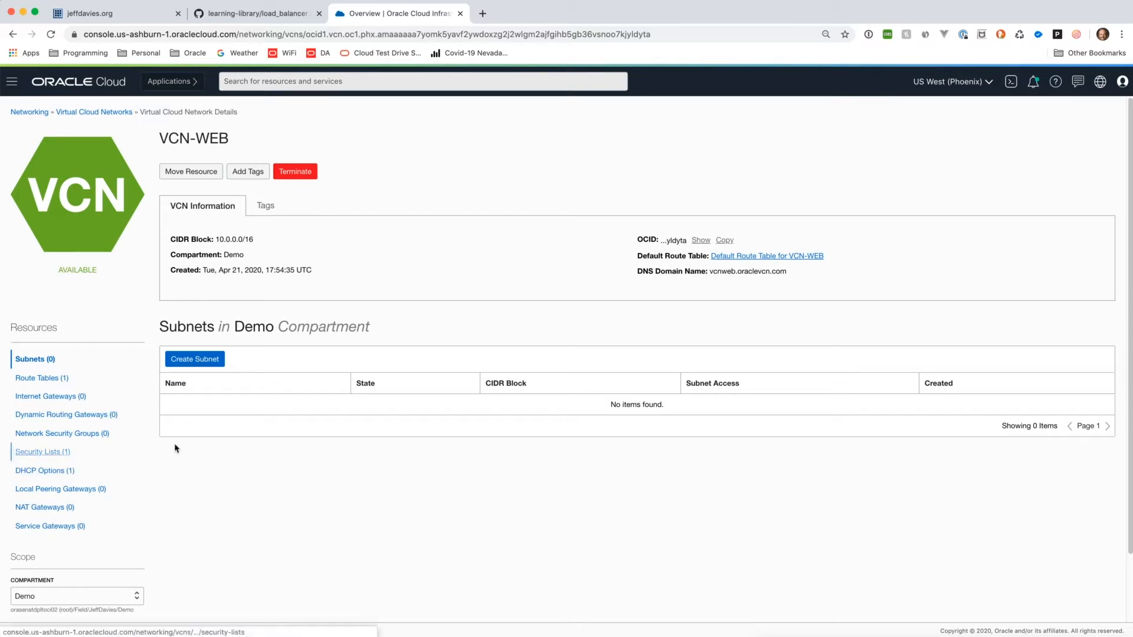
- Create a security list named LB-Security-List in VCN-WEB without any ingress or egress rules
click(40, 453)
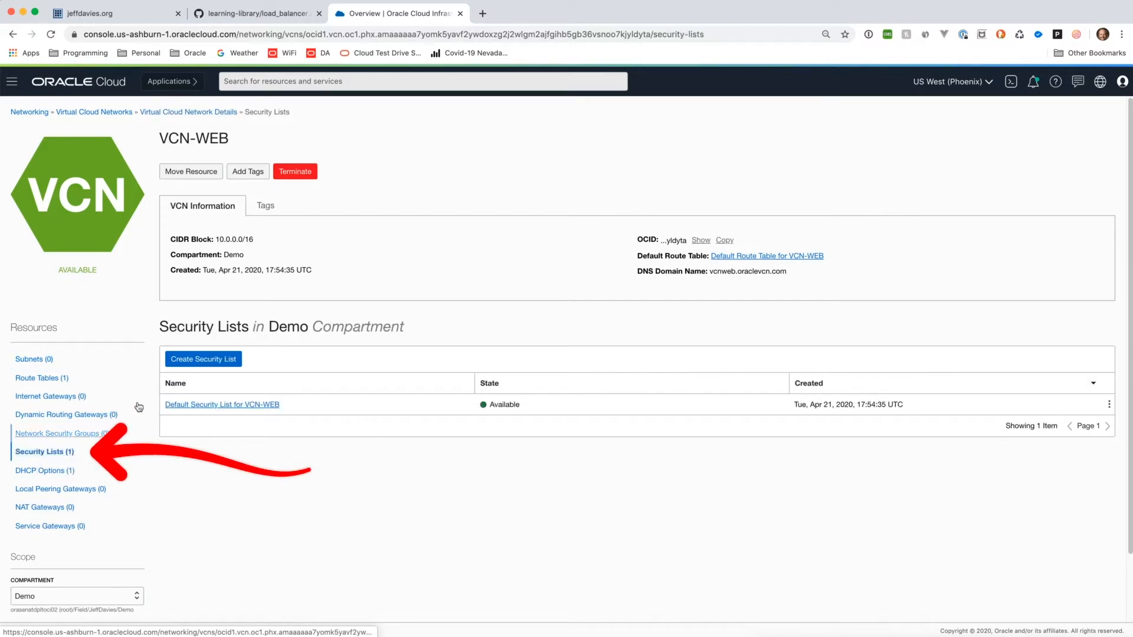
click(206, 360)
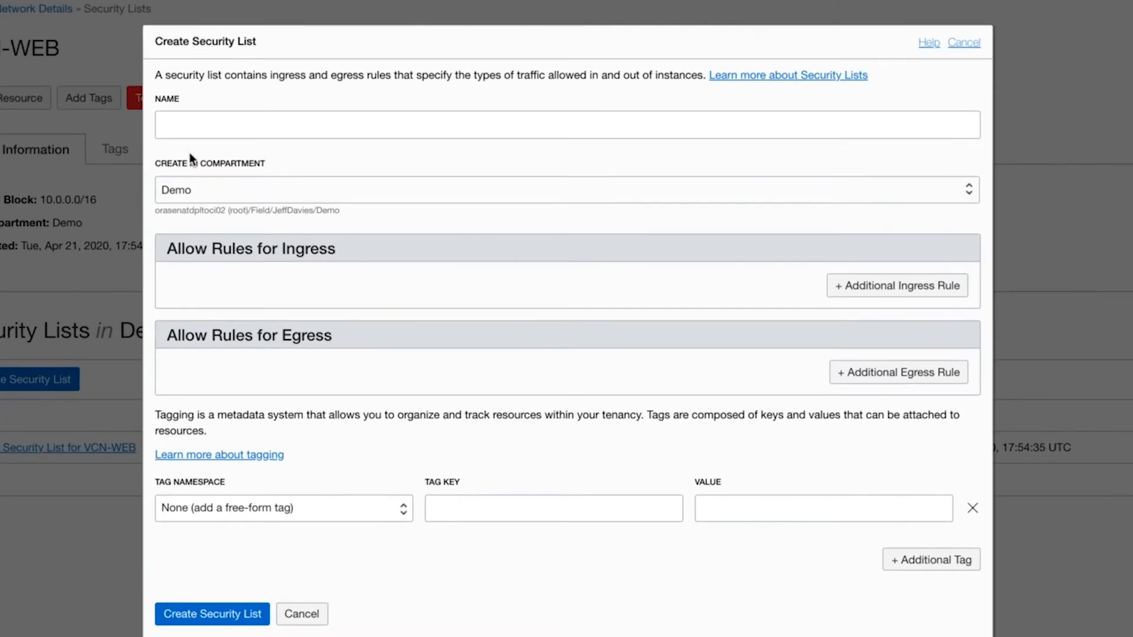
click(190, 128)
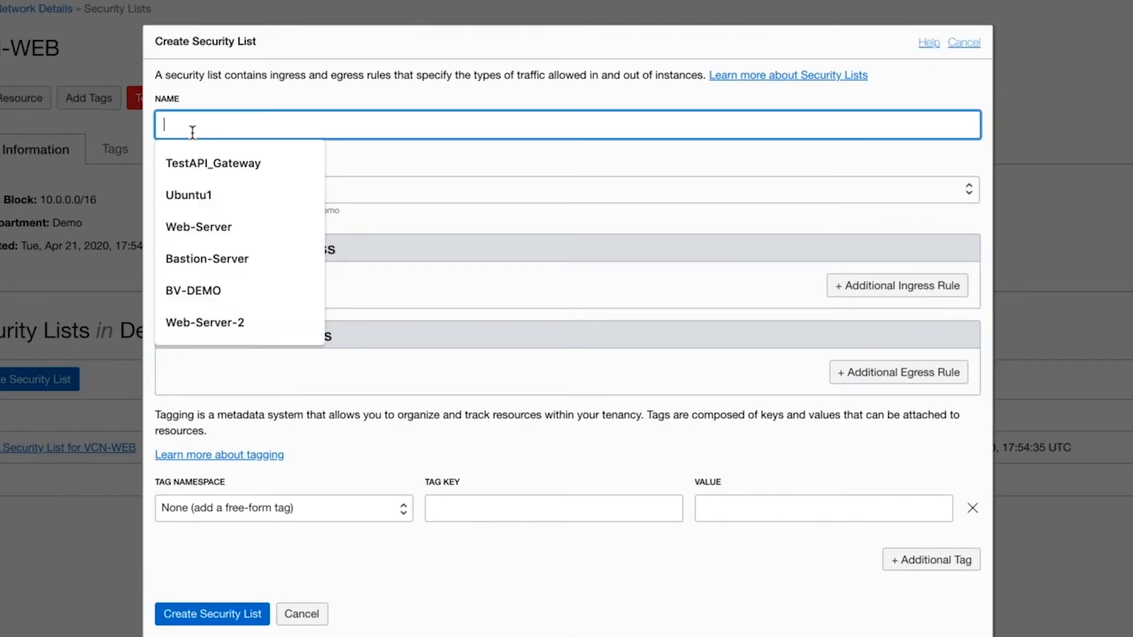
text(LB-Securit)
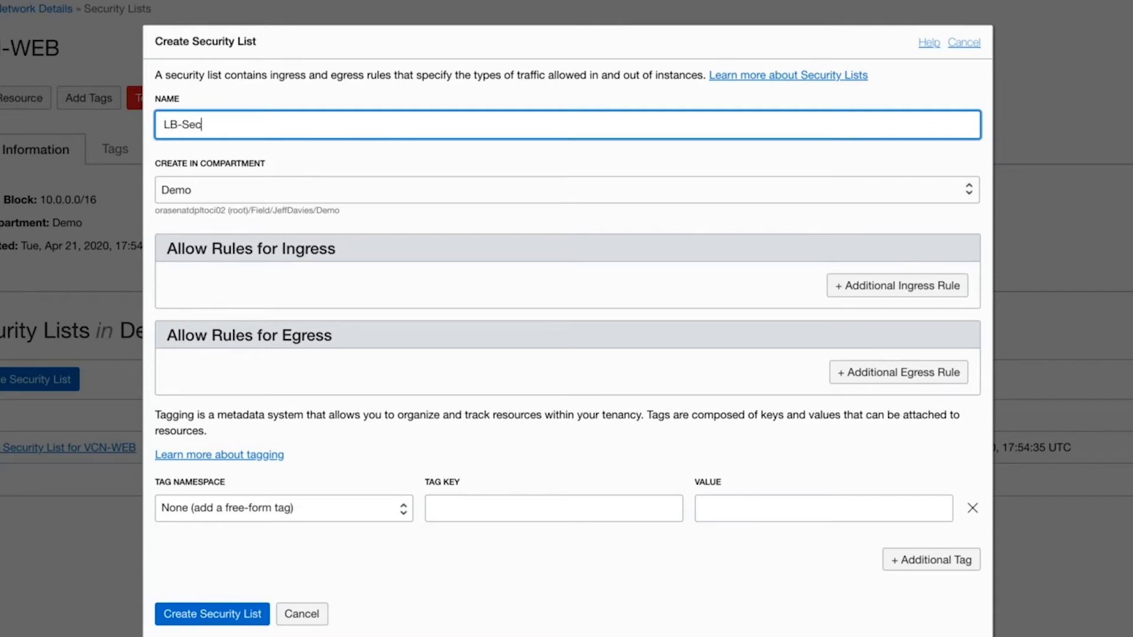
text(y)
text(ist)
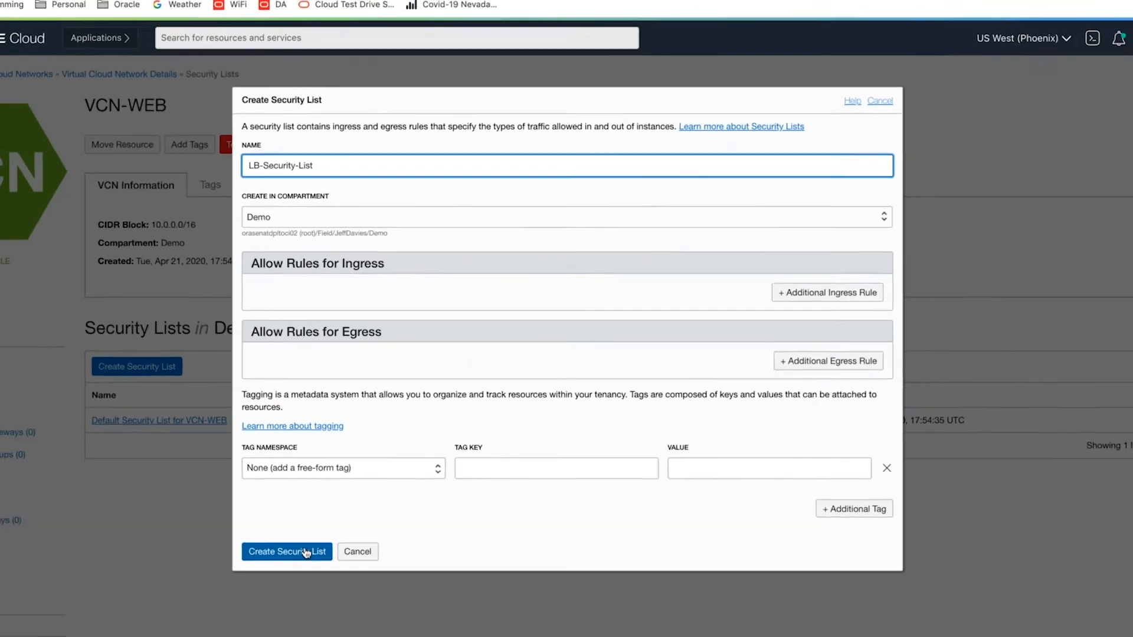
click(236, 615)
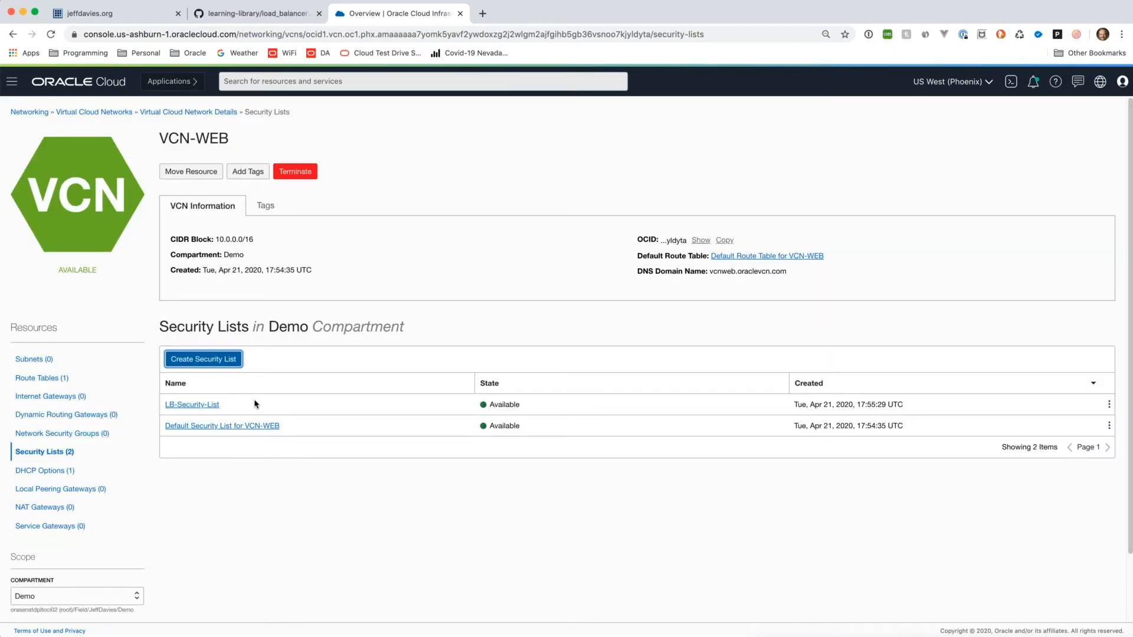
- Start another security list for VCN-WEB and name it Web-Security-List
click(227, 361)
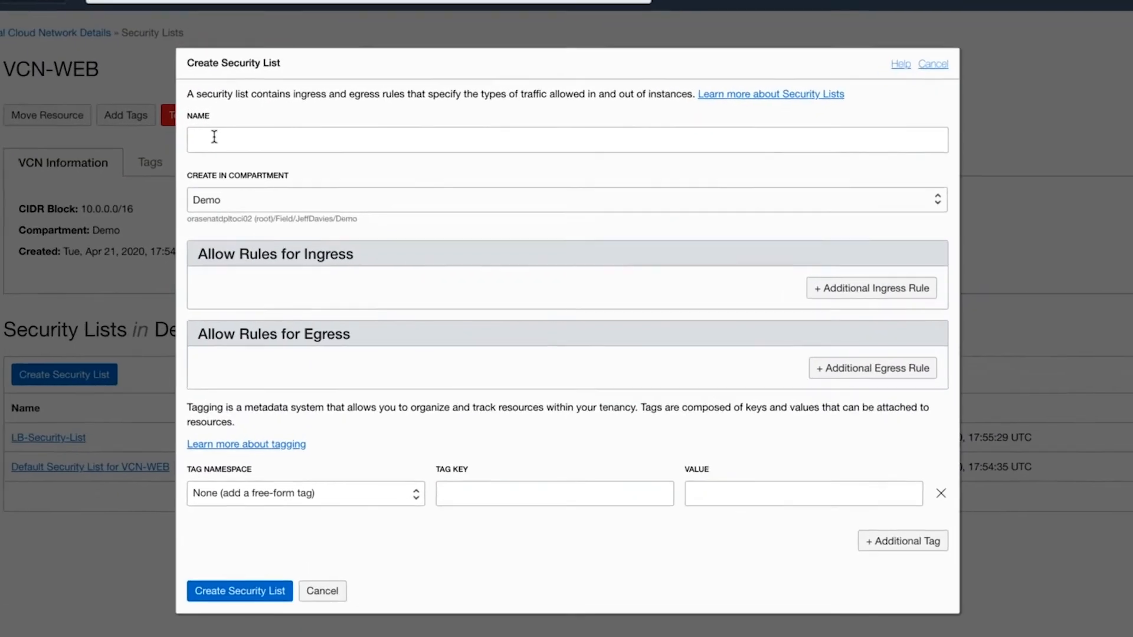
click(214, 137)
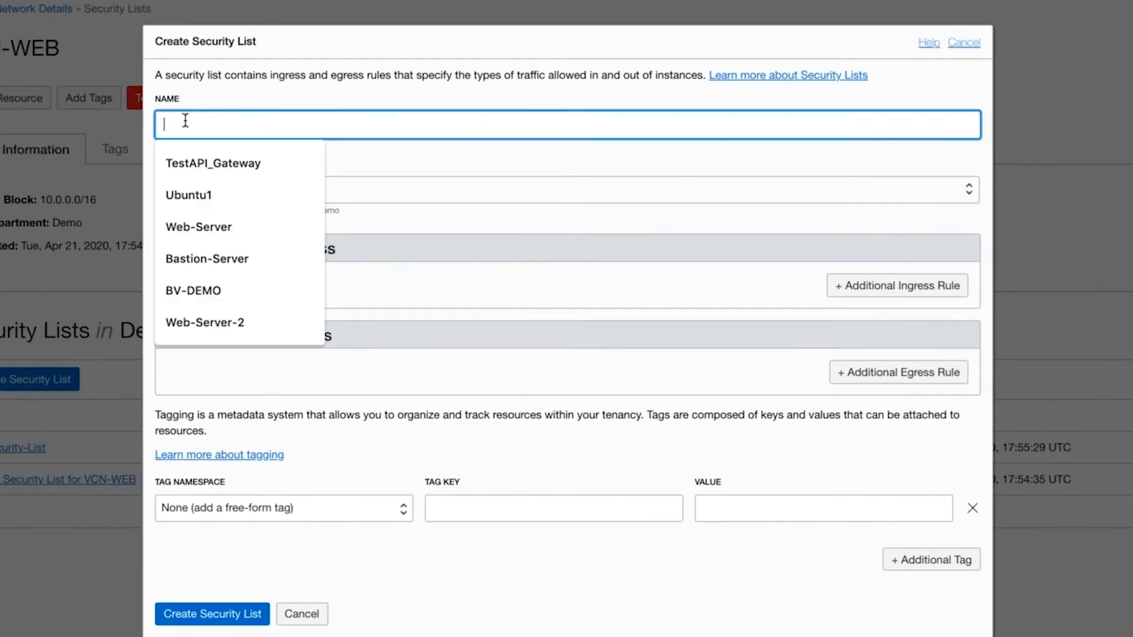
text(Web)
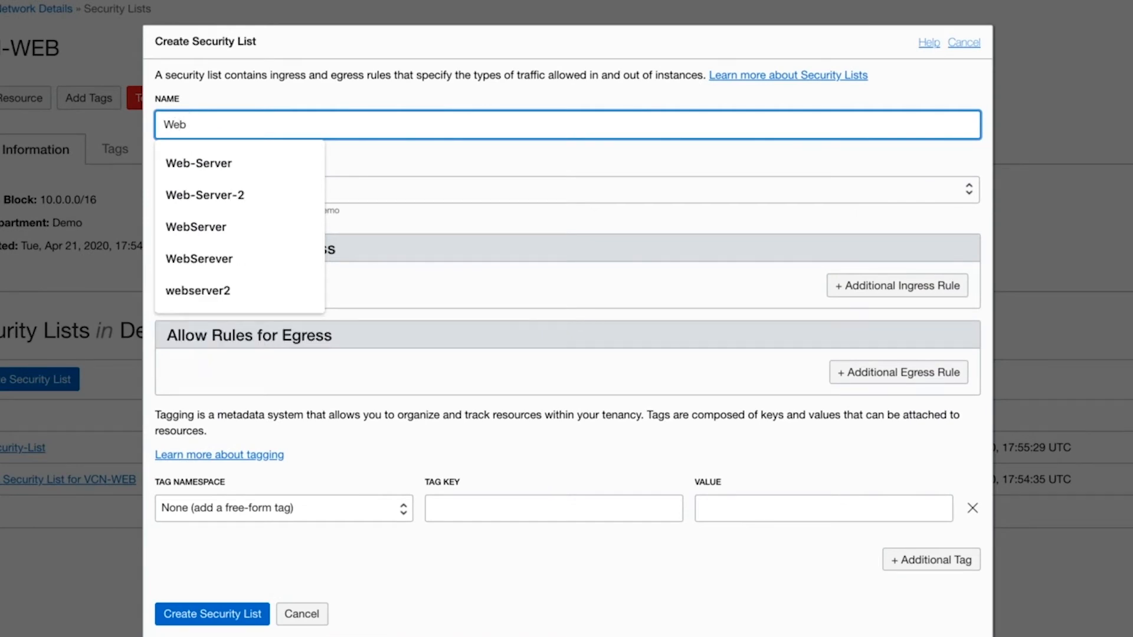
text(-Security-List)
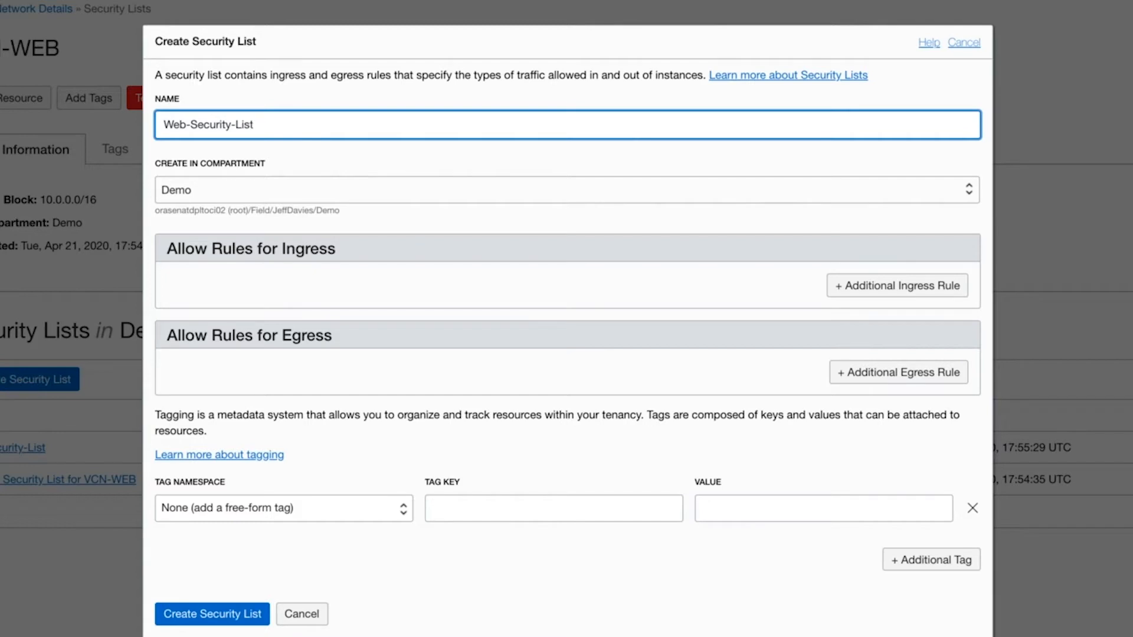
- Add an ingress rule to Web-Security-List allowing TCP traffic from source CIDR 0.0.0.0/0 to destination port 22
click(896, 287)
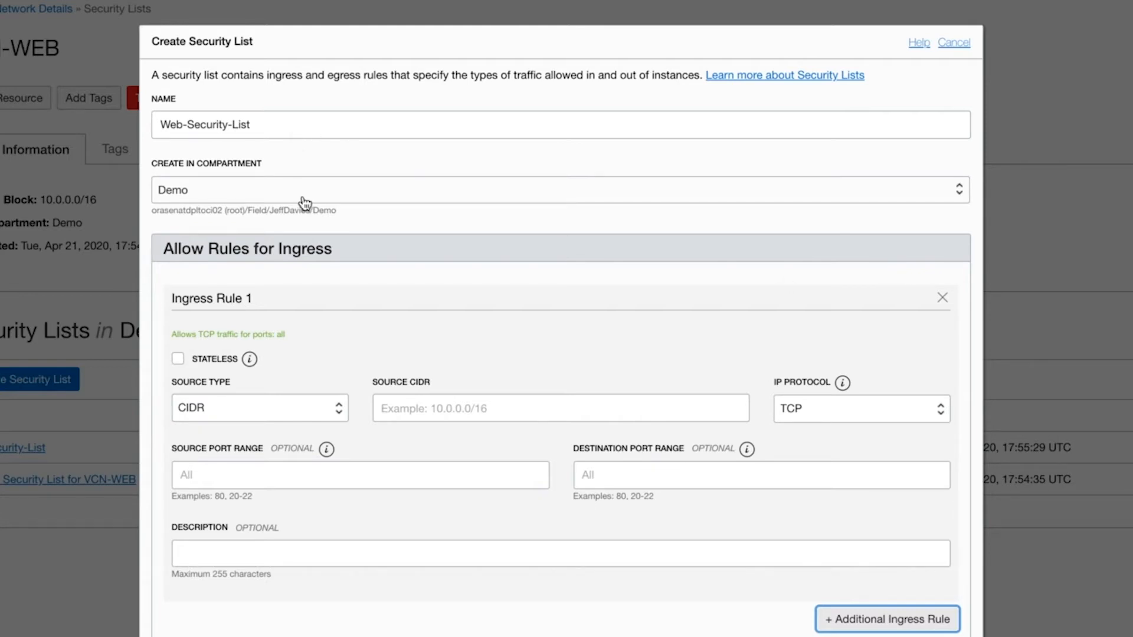
mouse_move(325, 448)
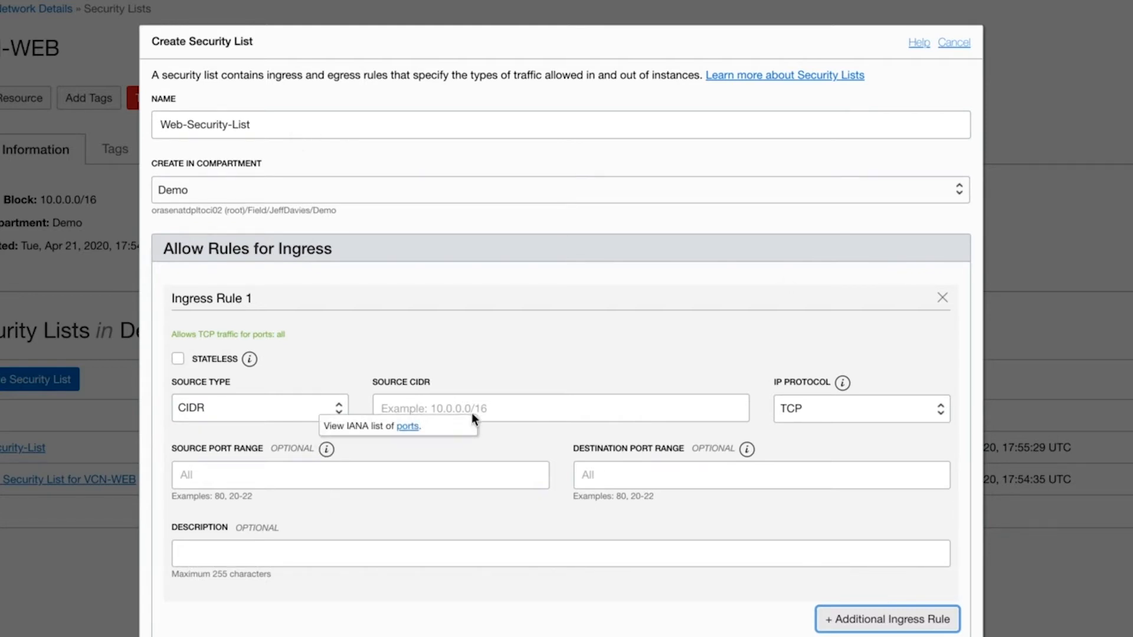
click(524, 407)
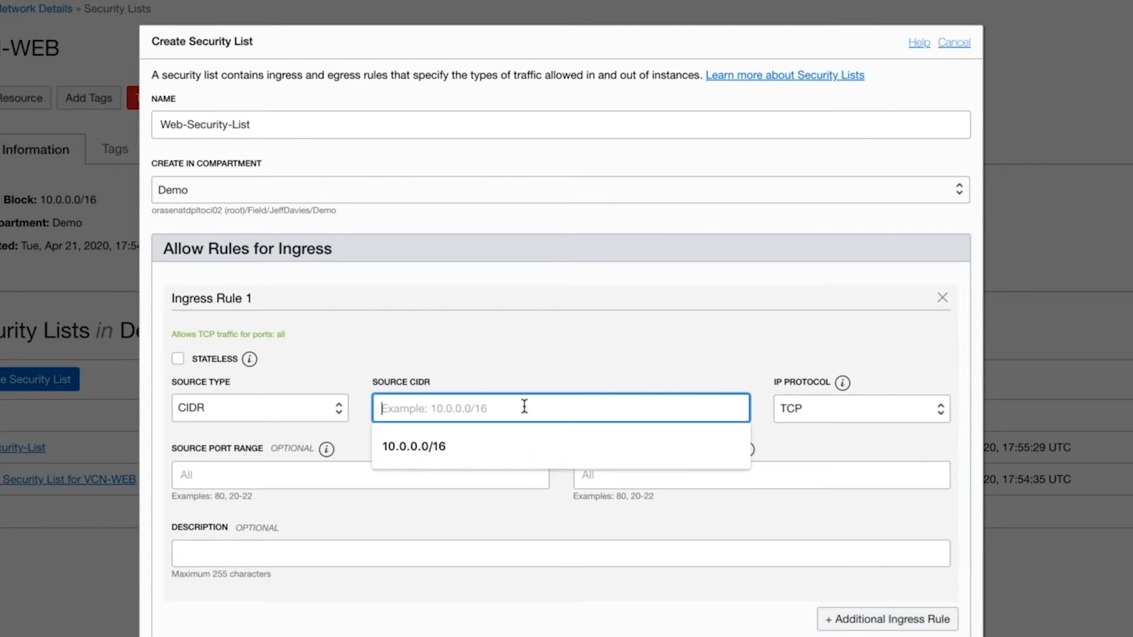
text(0.0.0.)
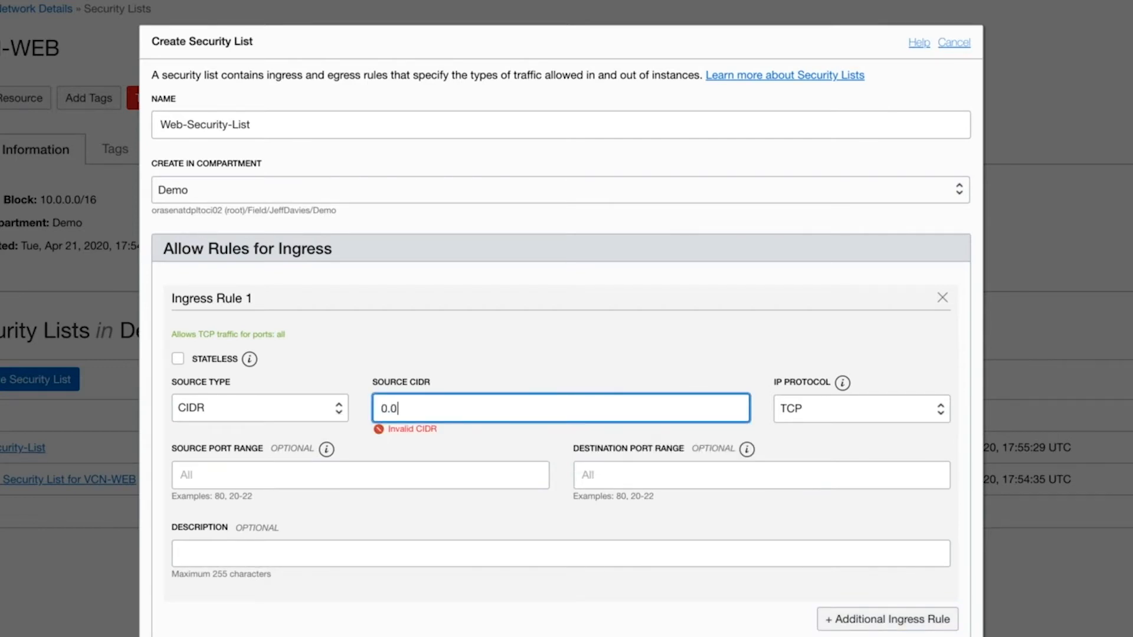
text(0/0)
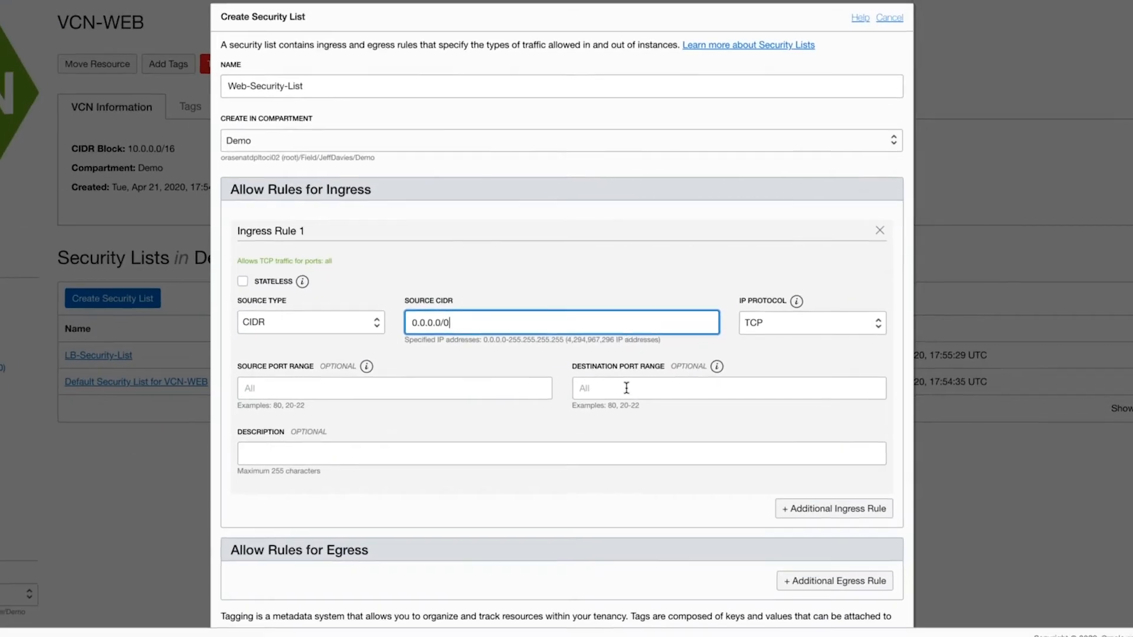
click(627, 388)
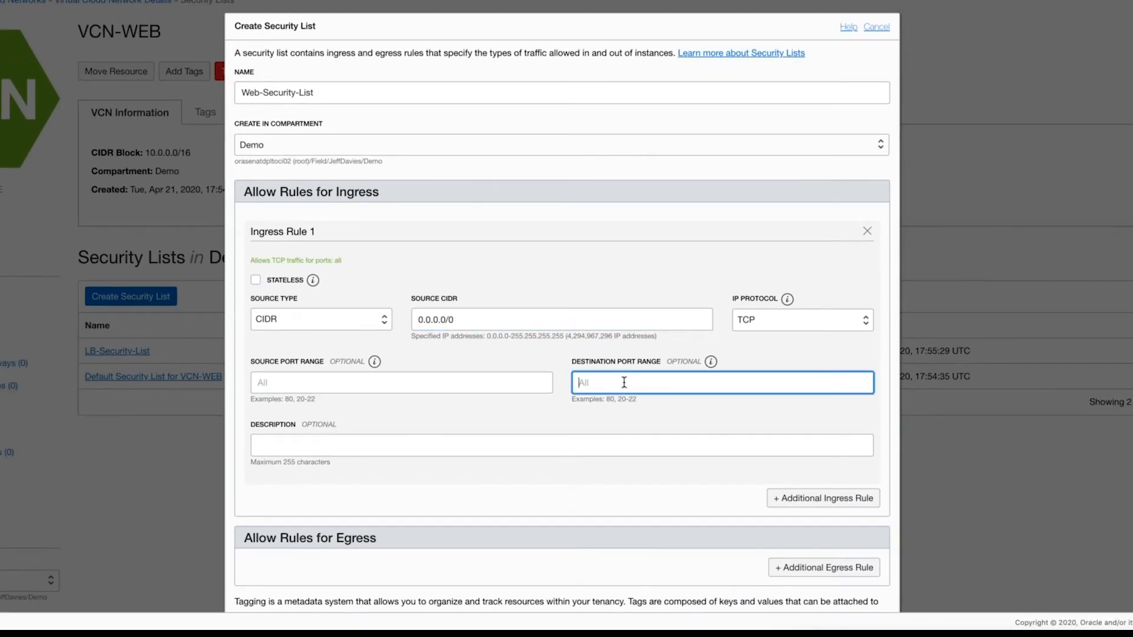
text(22)
- Add an egress rule to destination CIDR 0.0.0.0/0 for All Protocols and create the Web-Security-List
click(813, 568)
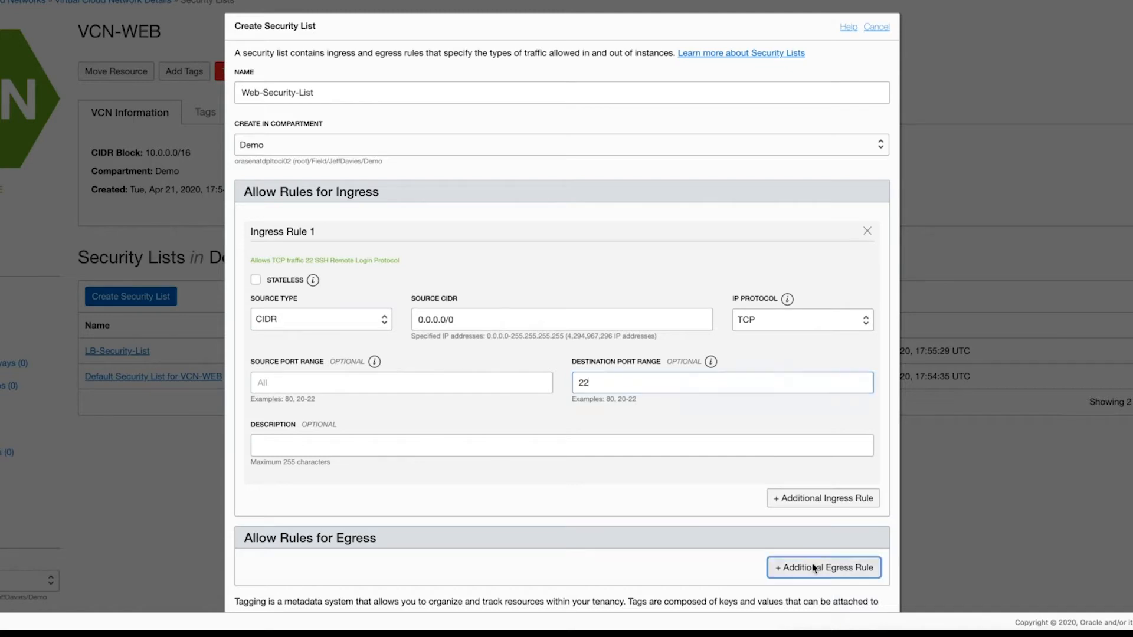
scroll(374, 449, down, 5)
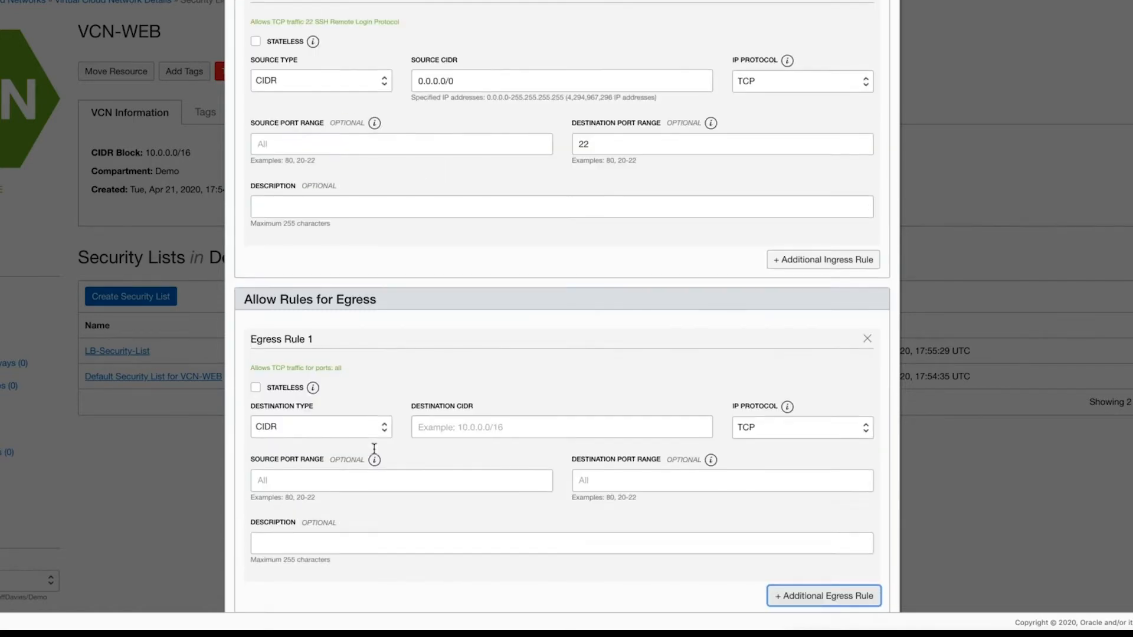
click(427, 426)
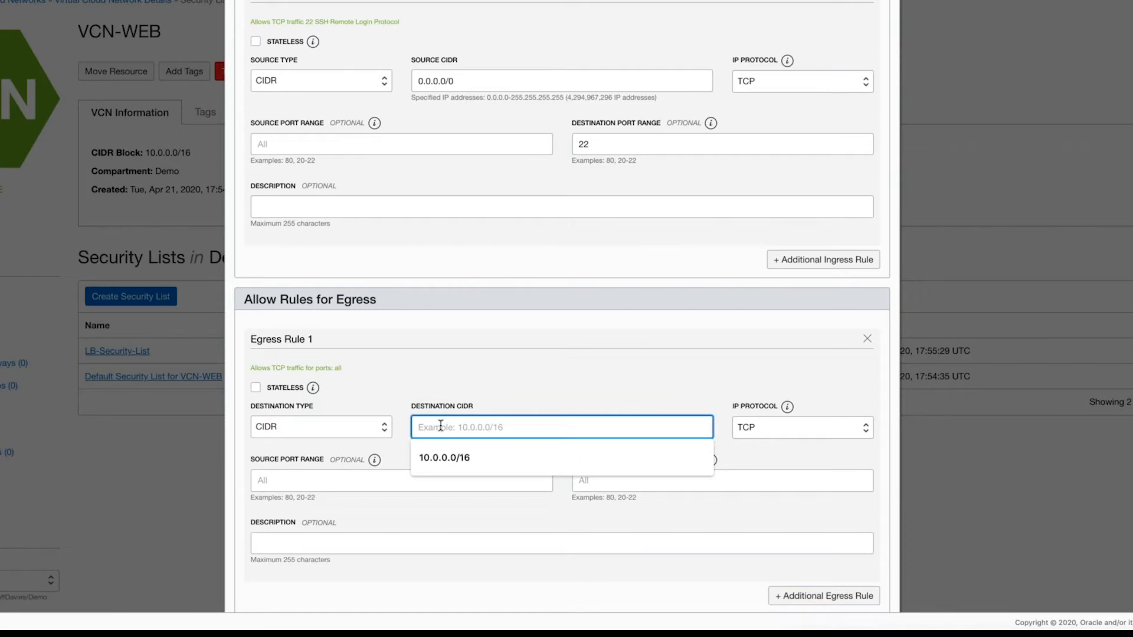
text(0.0.0.0/0)
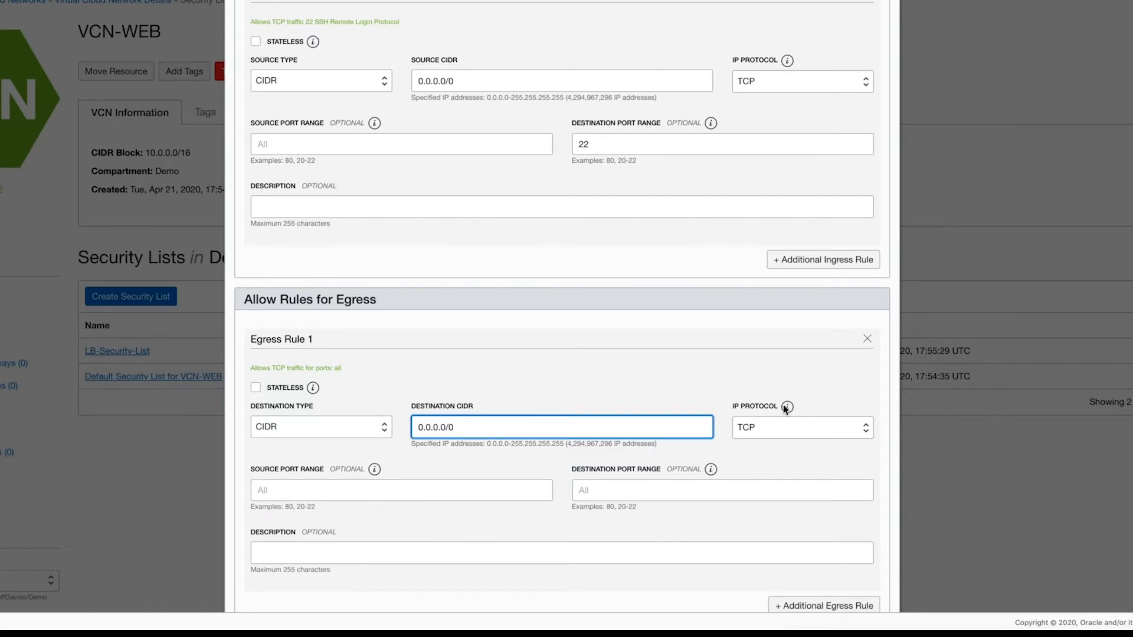
click(778, 431)
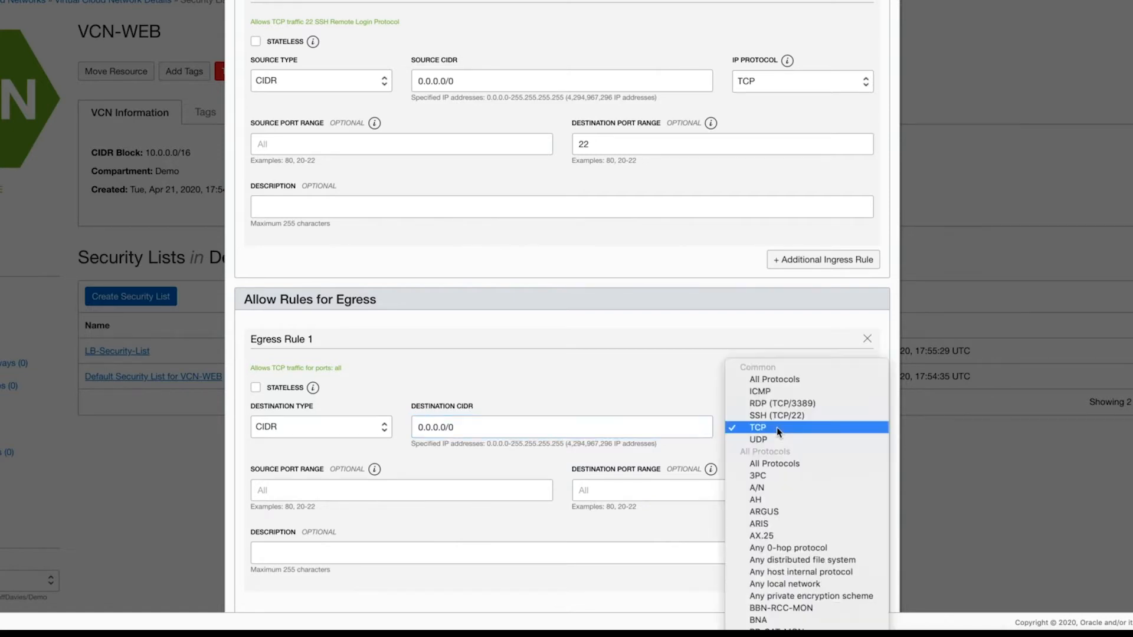
click(783, 381)
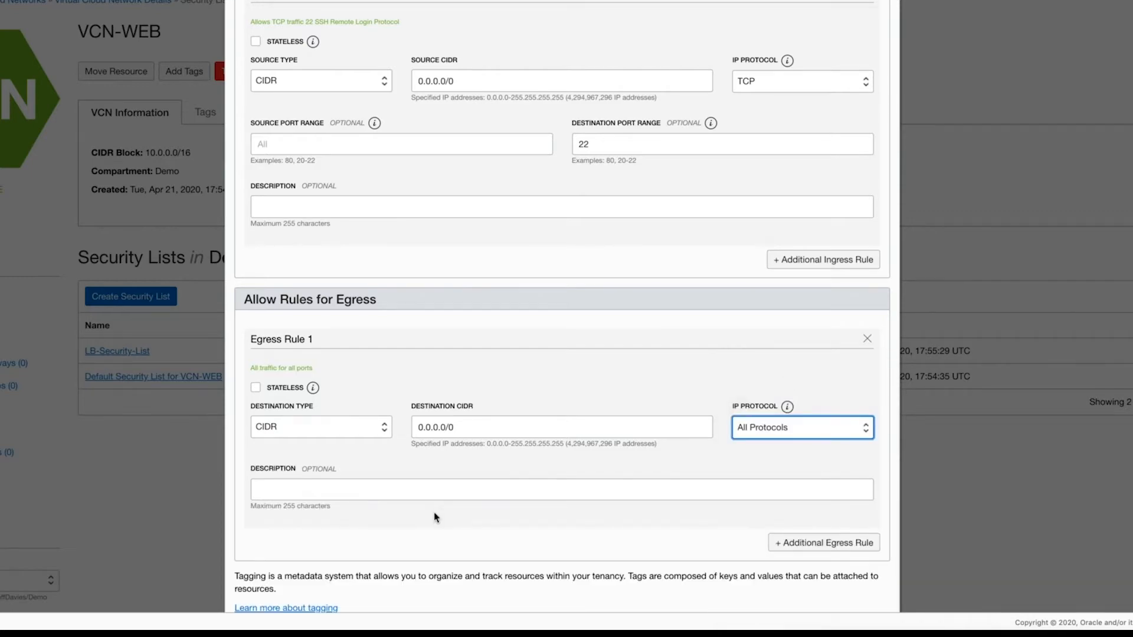
scroll(437, 514, down, 3)
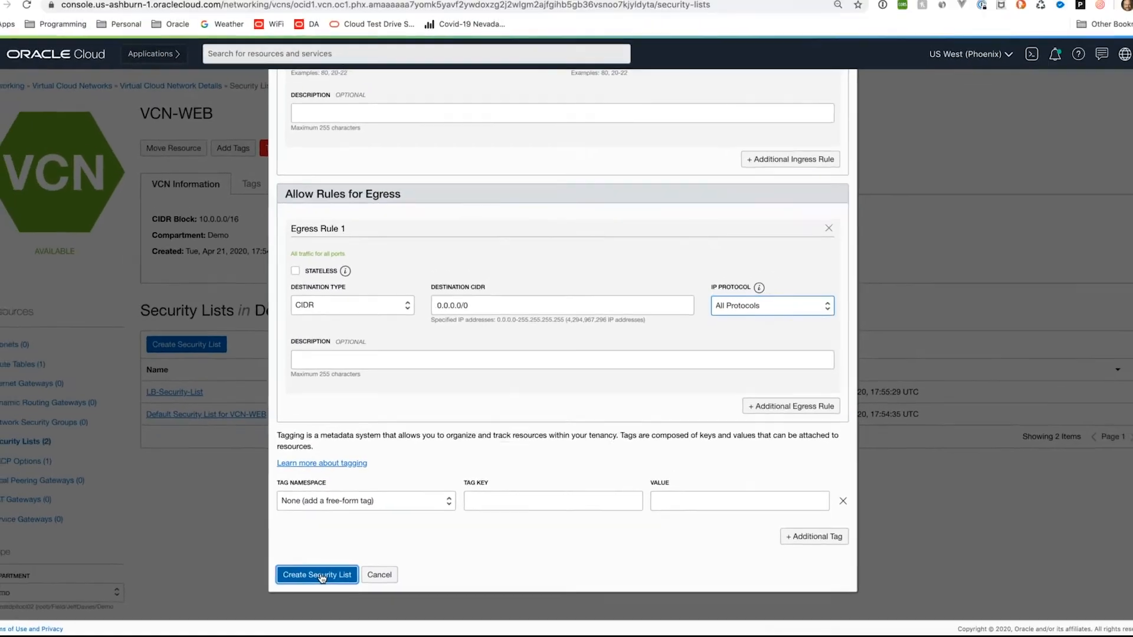
click(297, 568)
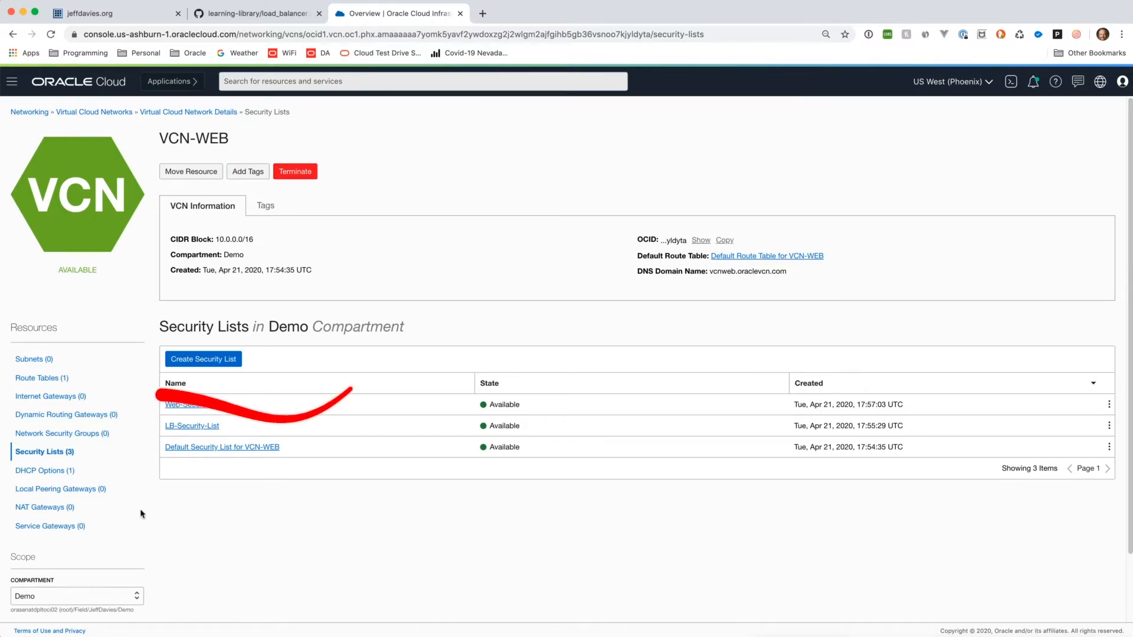
- Create an internet gateway named Internet-Gateway for VCN-WEB in the Demo compartment
click(66, 399)
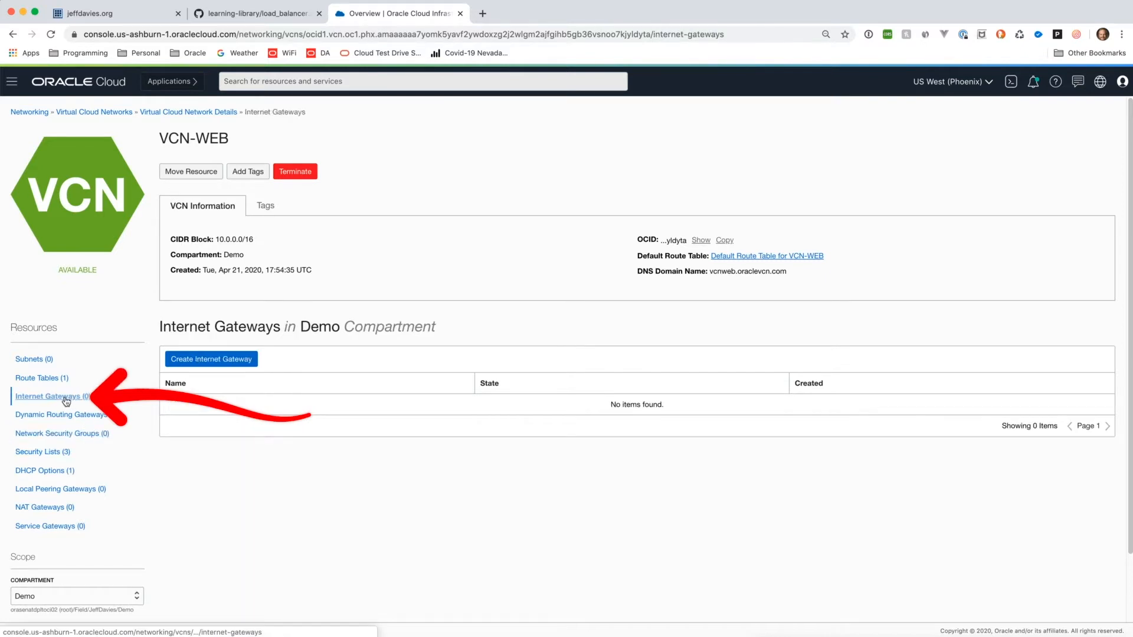
click(224, 359)
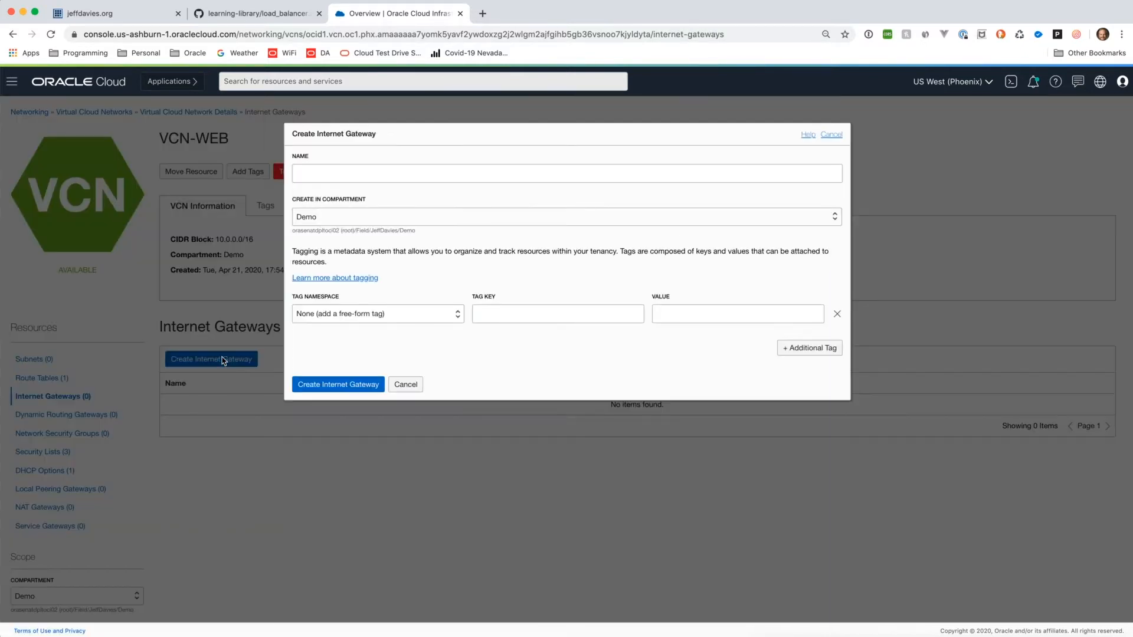
click(336, 171)
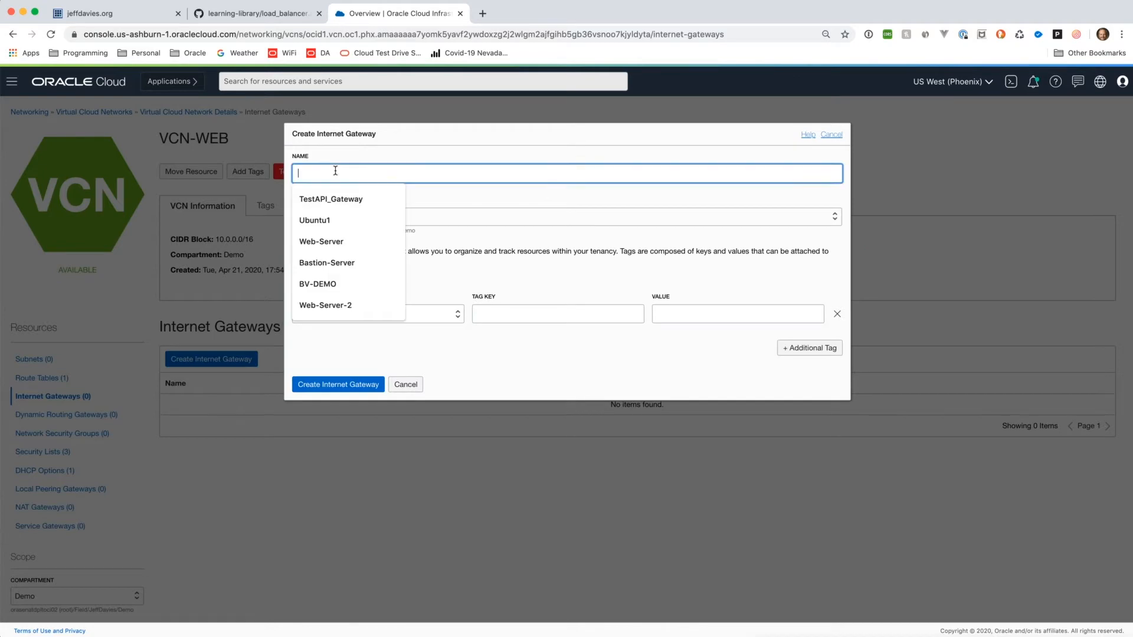
text(i)
text(nternet-)
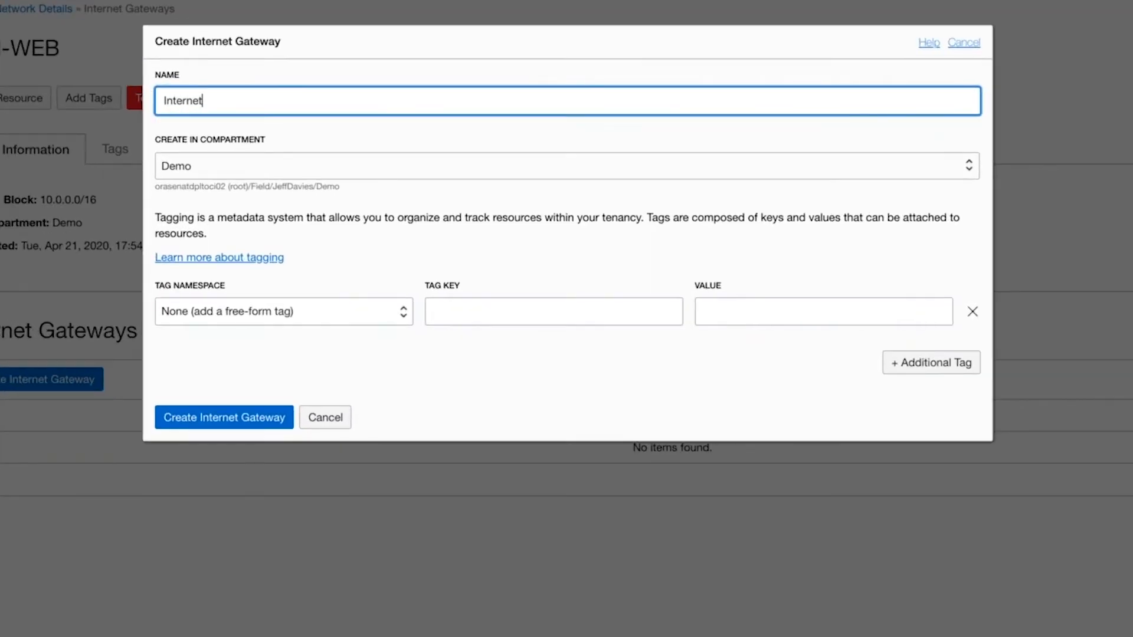
text(Gateway)
click(253, 421)
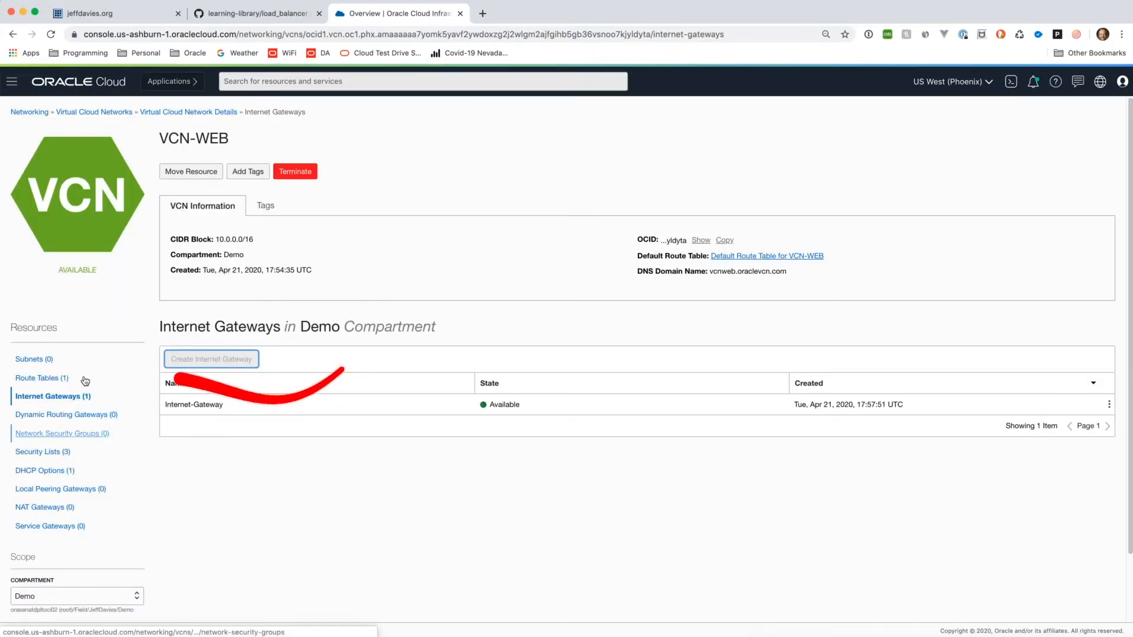
- Create a route table named Route-Table for VCN-WEB in the Demo compartment without any route rules
click(51, 380)
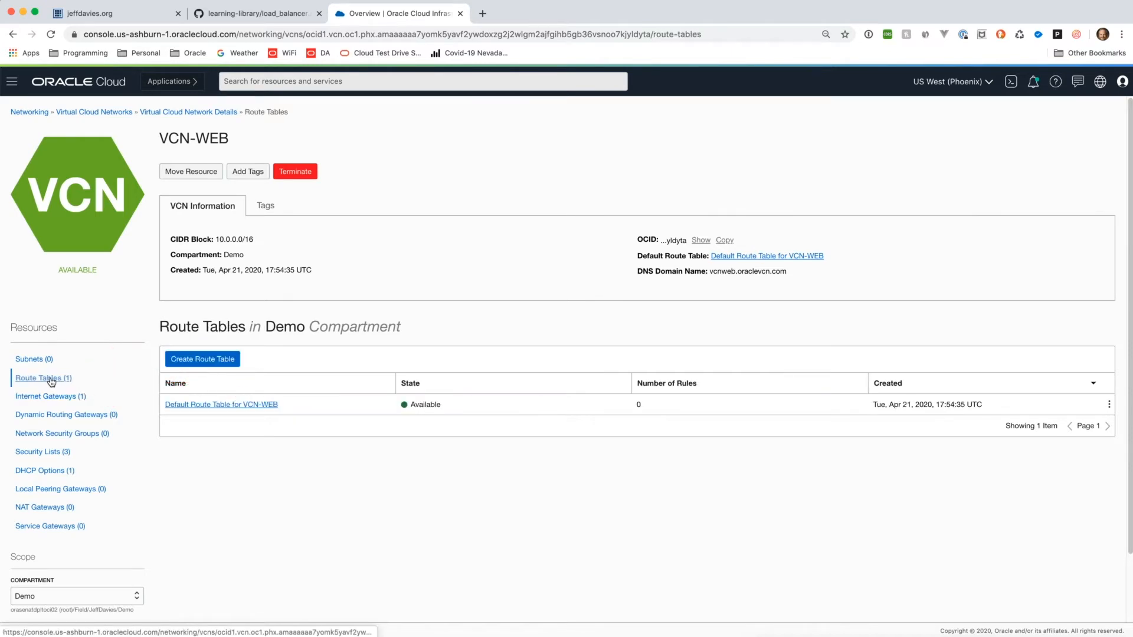
click(213, 362)
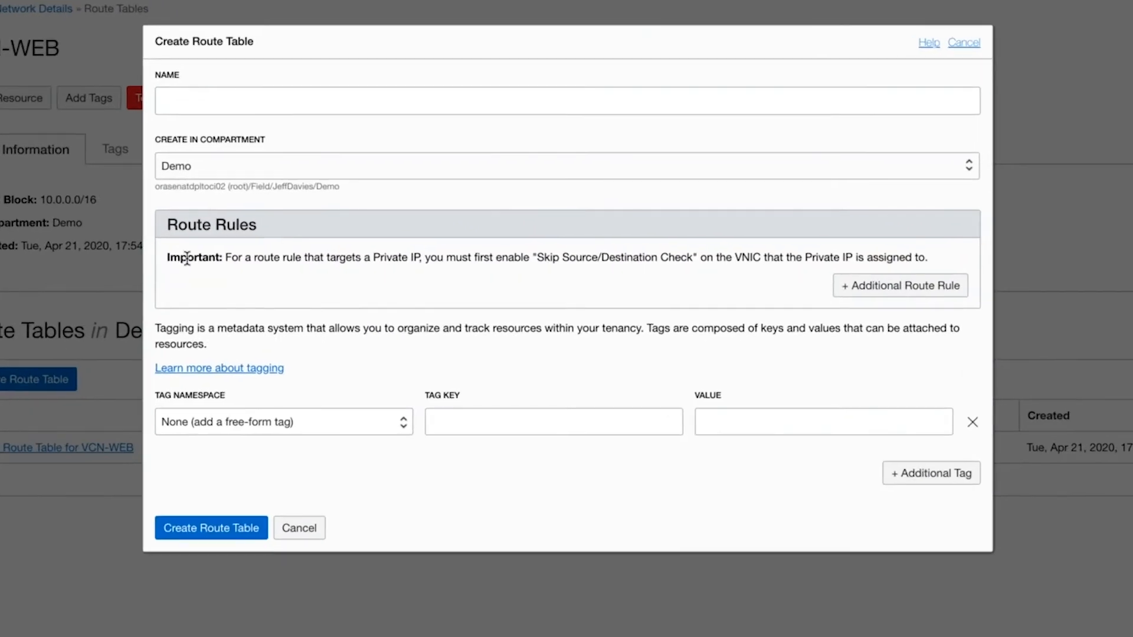
click(217, 96)
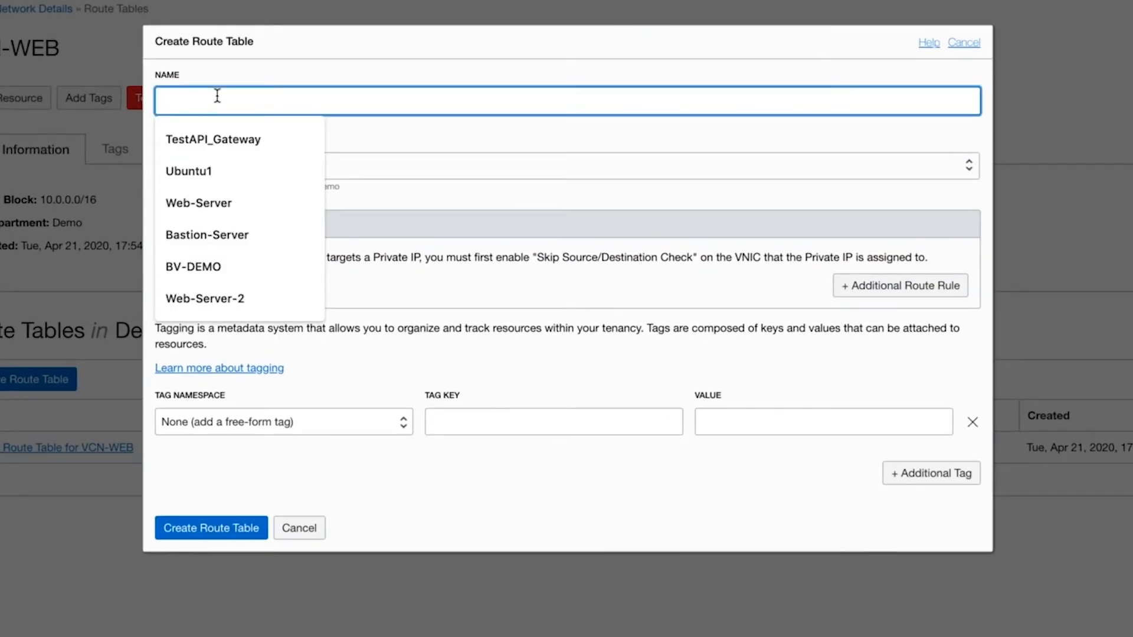
text(Route-Table)
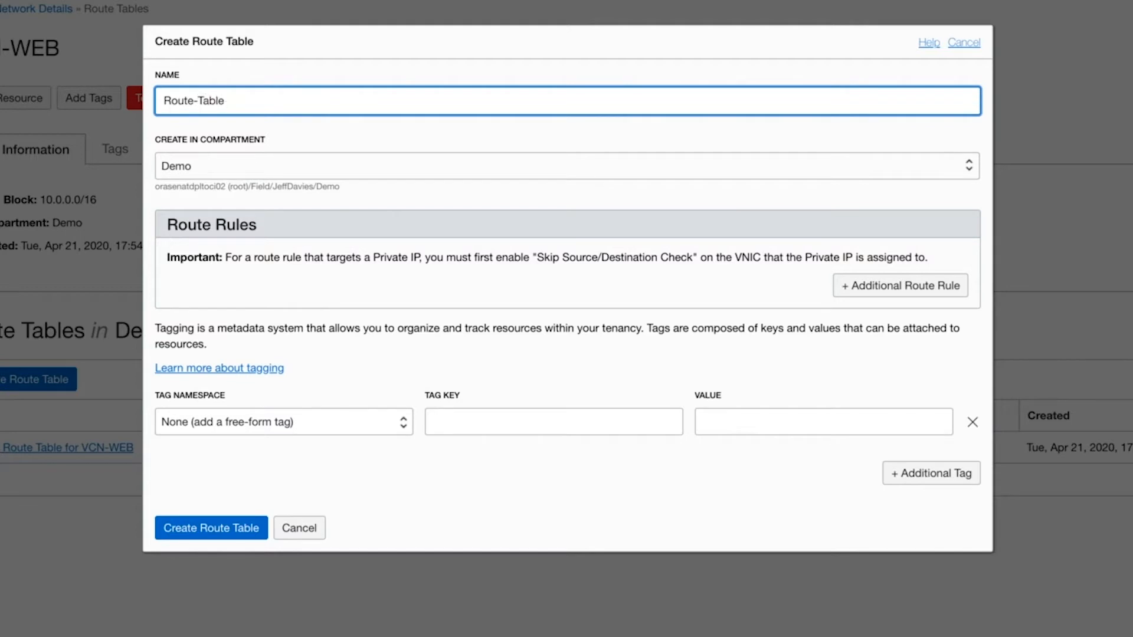
click(226, 529)
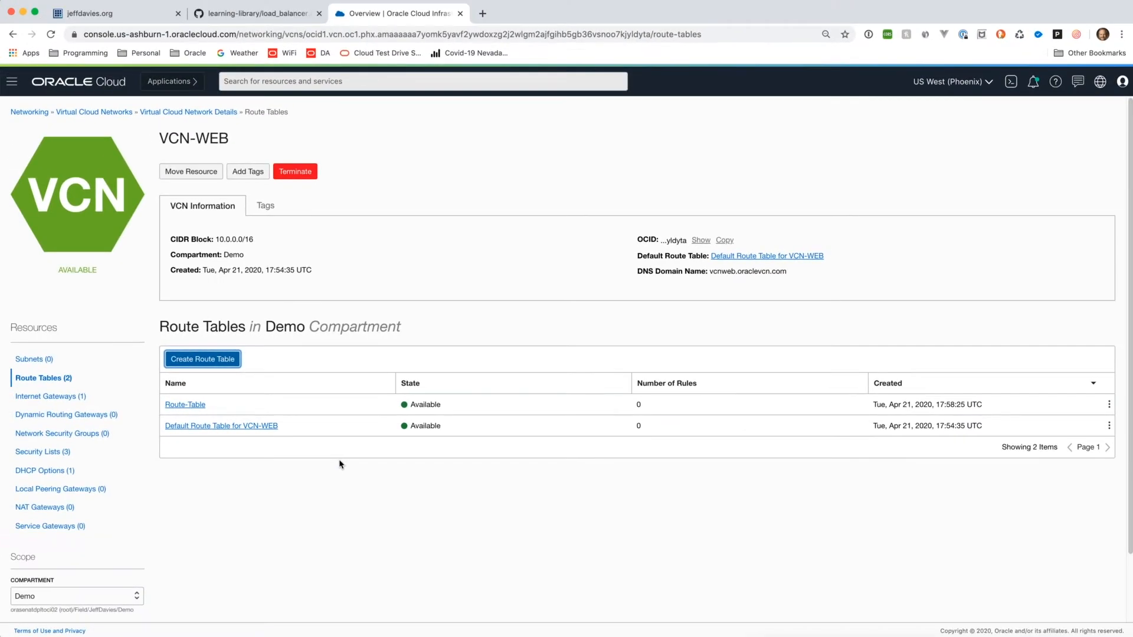
- Add a route rule to Route-Table with target type Internet Gateway, destination CIDR block 0.0.0.0/0 and target Internet-Gateway
click(187, 406)
click(211, 345)
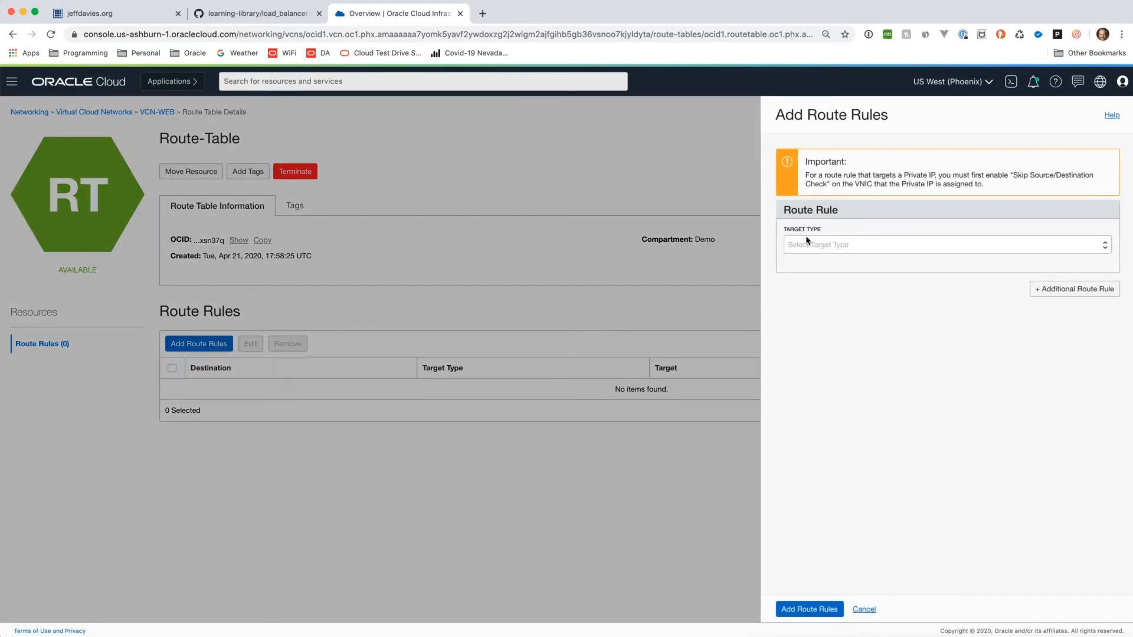
click(810, 243)
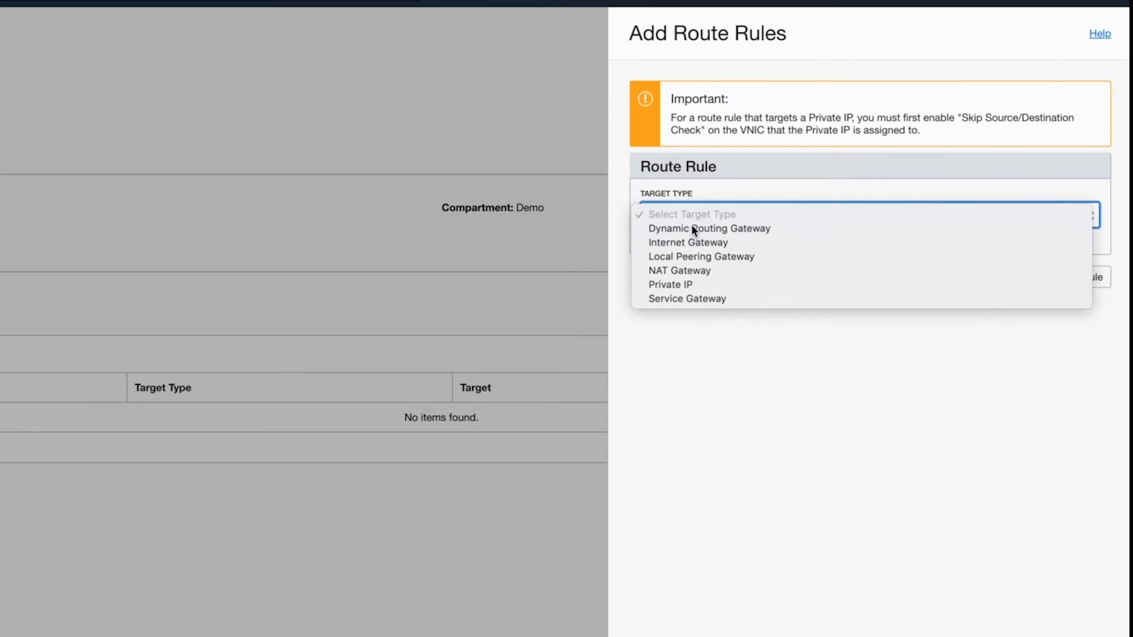
click(698, 242)
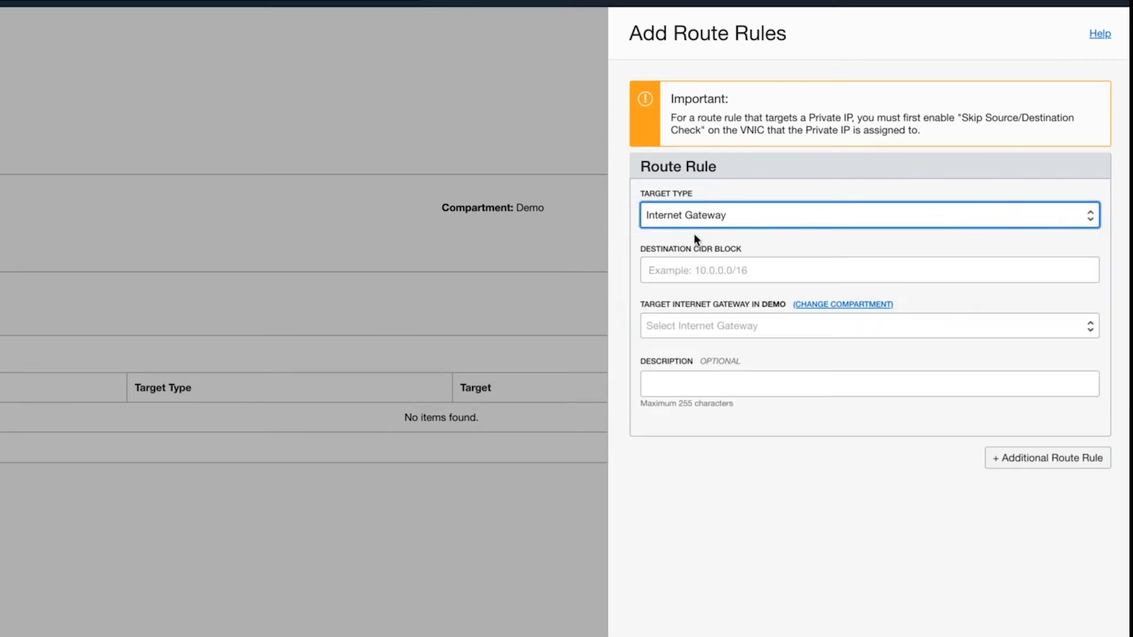
click(700, 270)
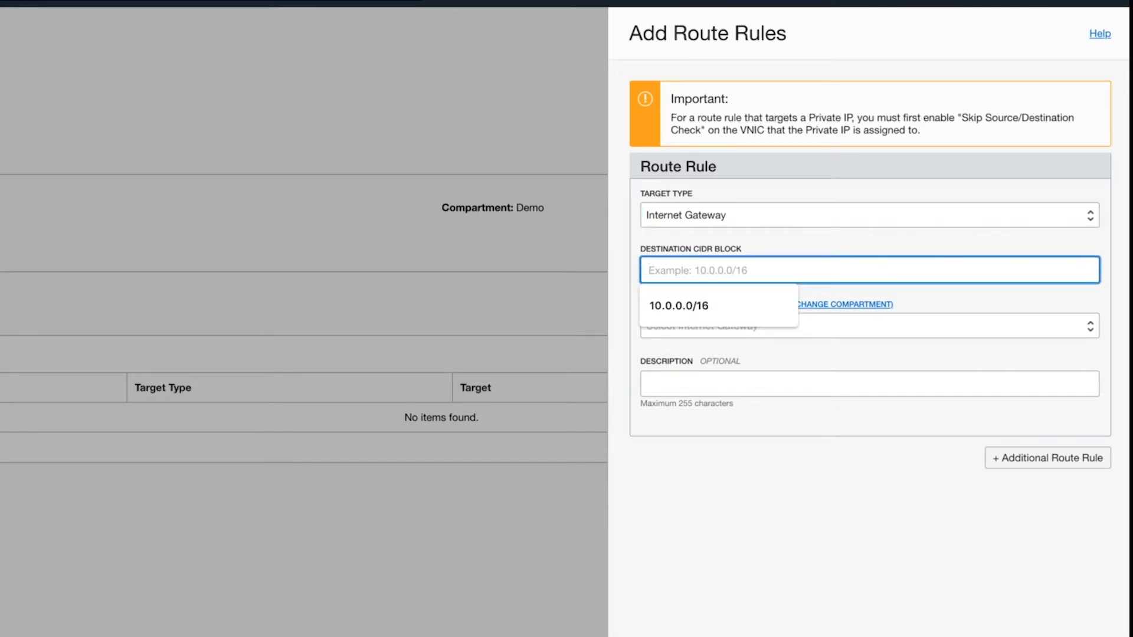
text(0.0.0.0)
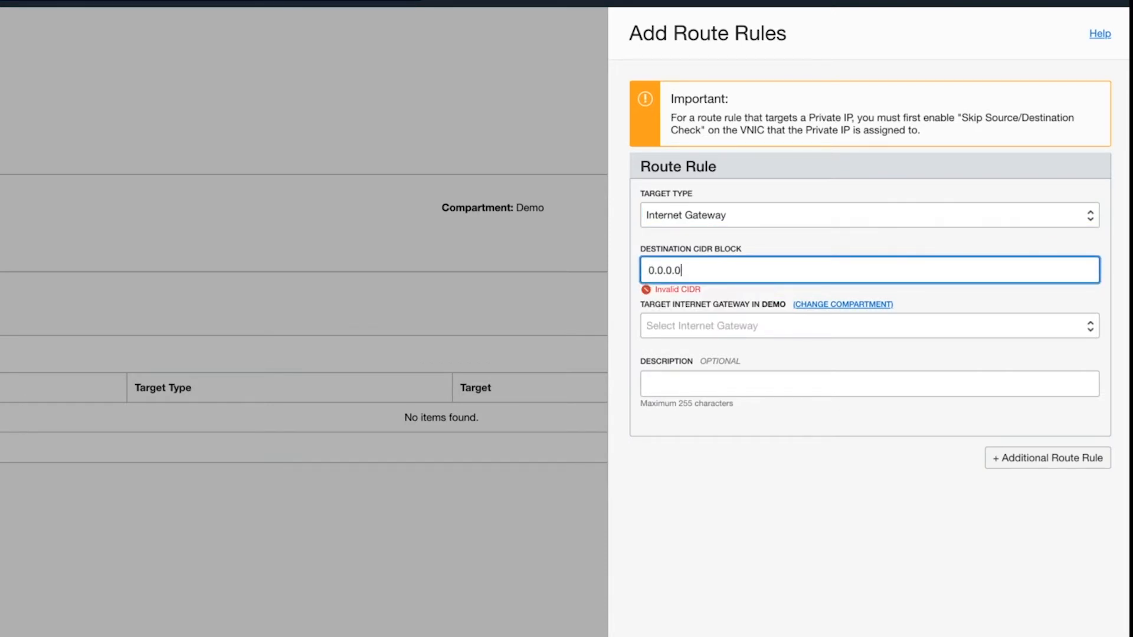
text(/0)
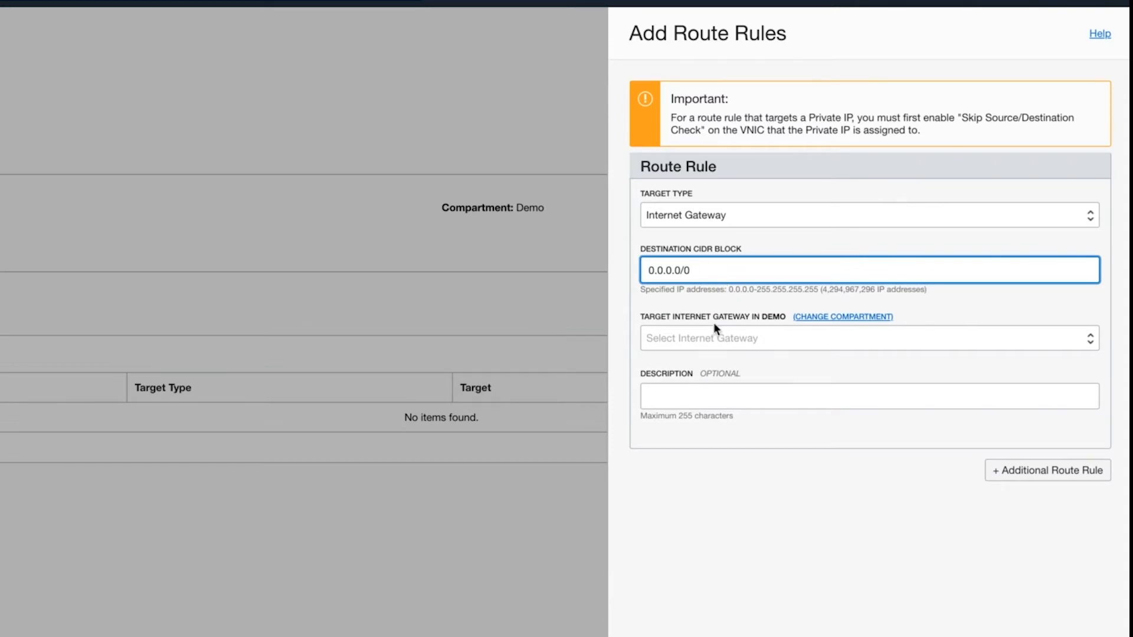
click(686, 344)
click(691, 350)
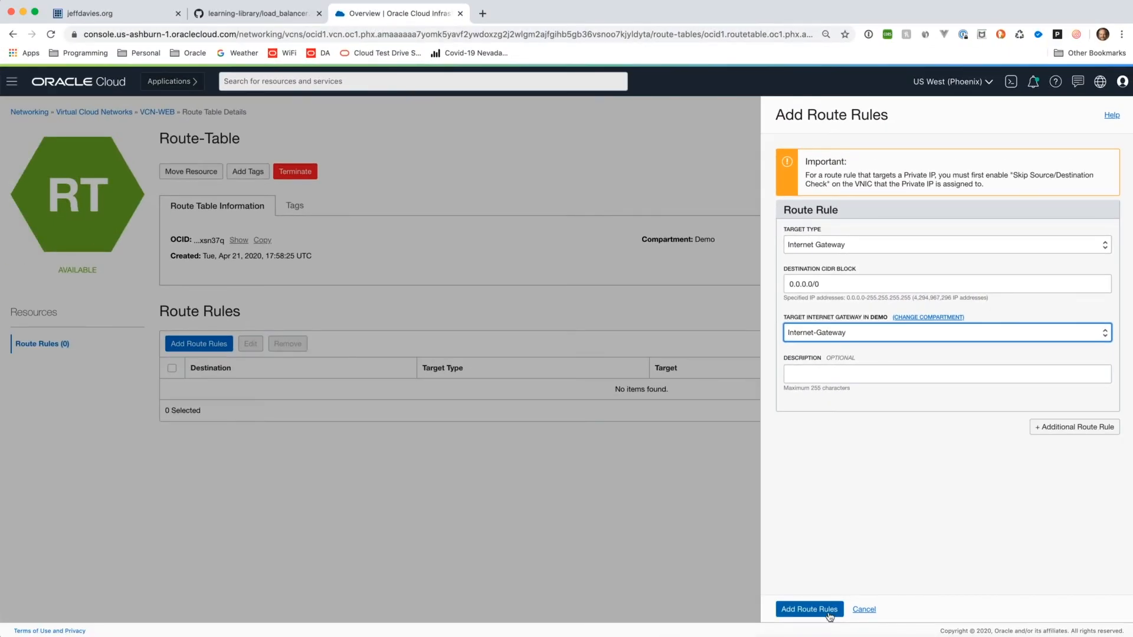
click(802, 614)
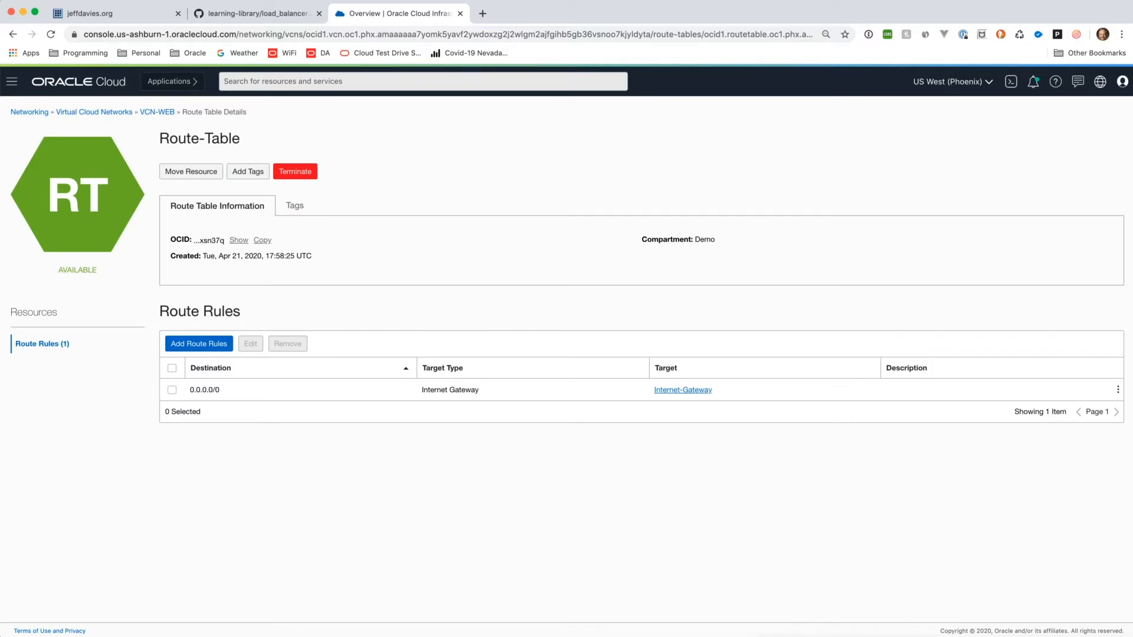
- Start a new regional public subnet in VCN-WEB named lb-subnet with CIDR block 10.0.1.0/24 and route table Route-Table
click(158, 112)
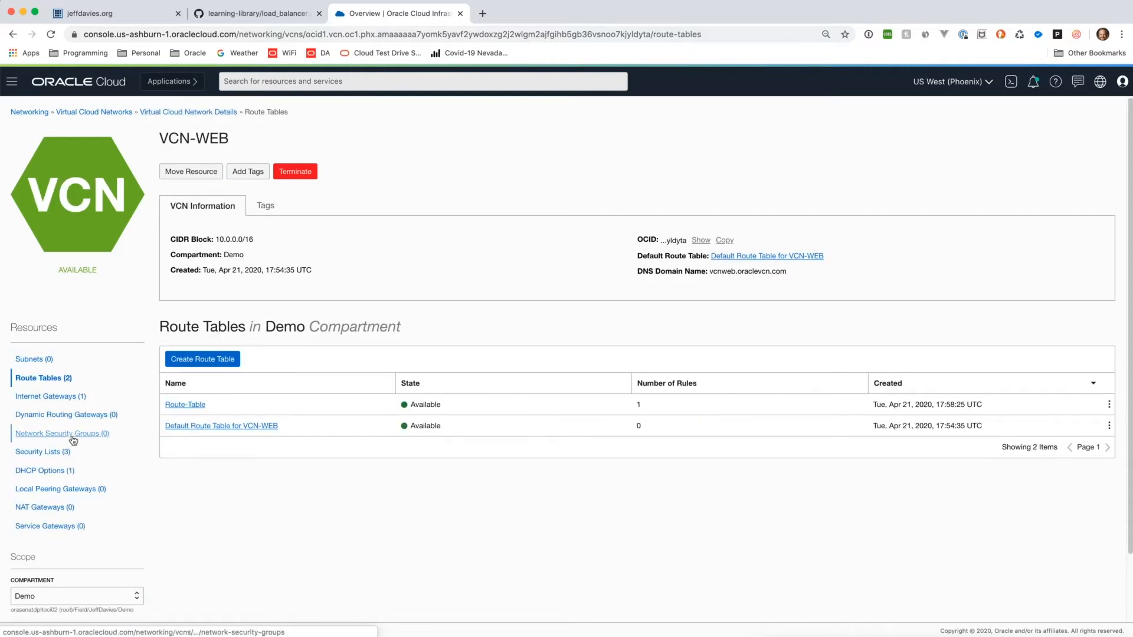
click(37, 361)
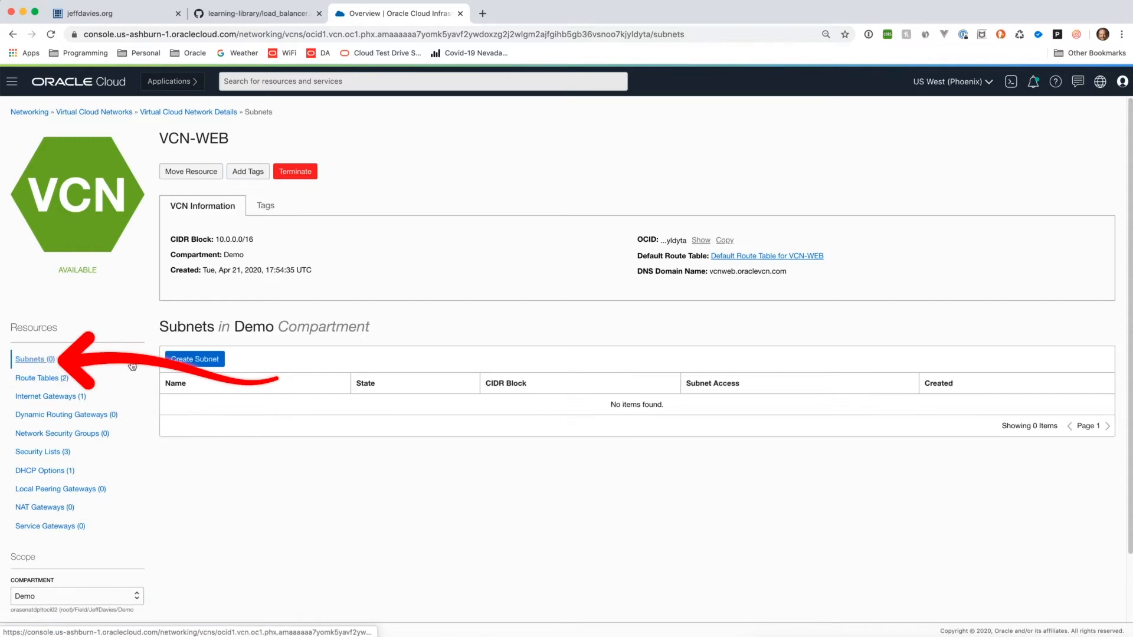
click(196, 359)
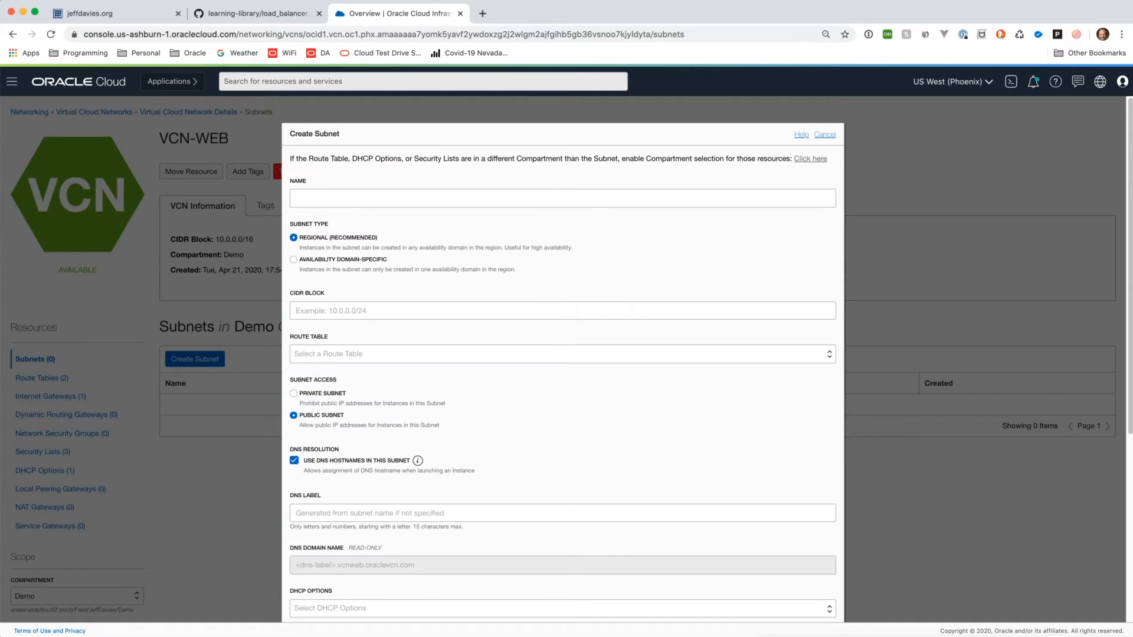
click(339, 196)
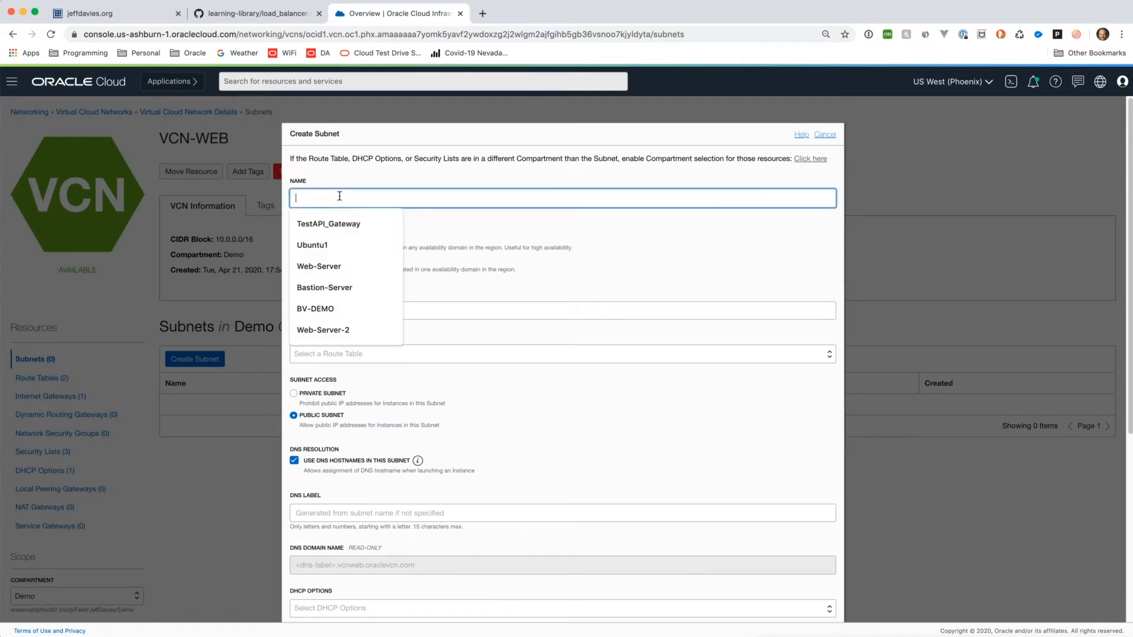
text(lb-subnet)
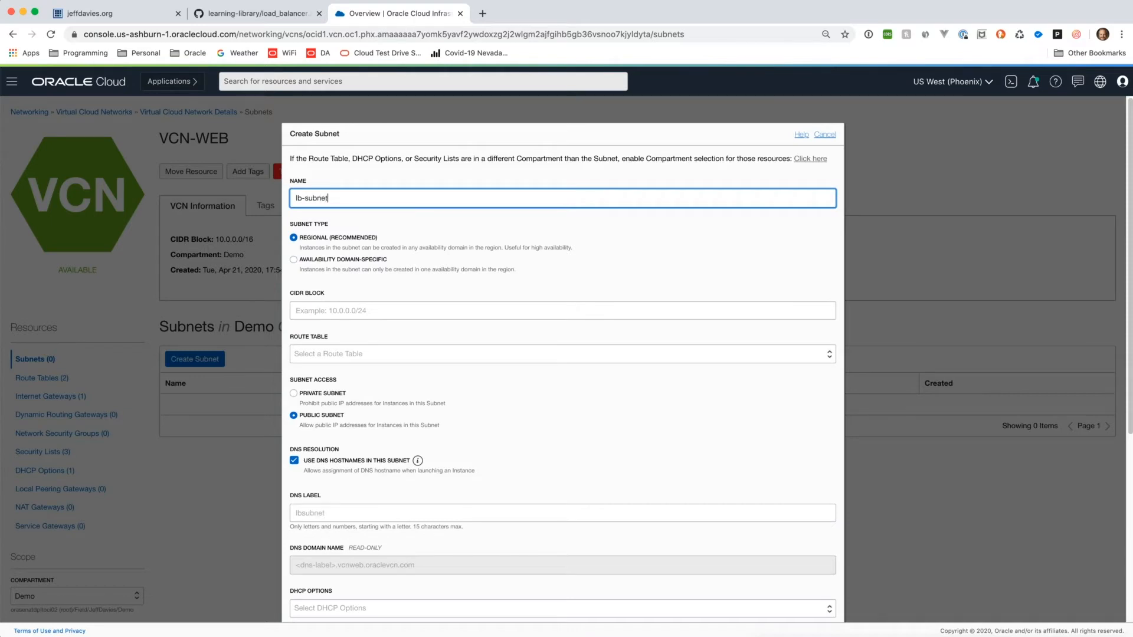
click(349, 310)
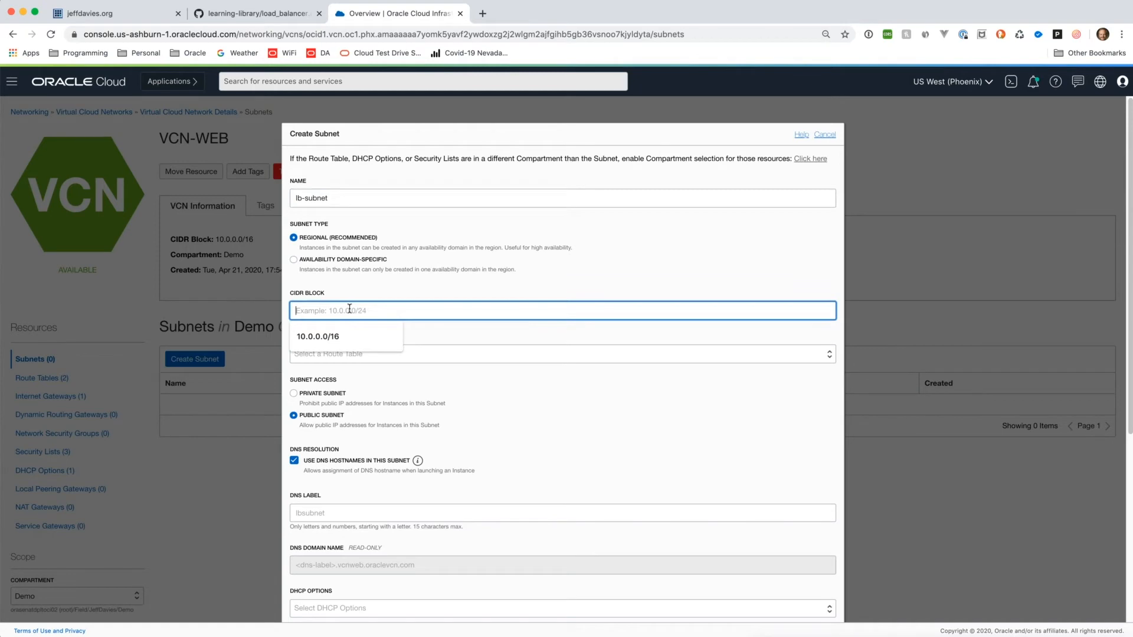
text(10.0.1)
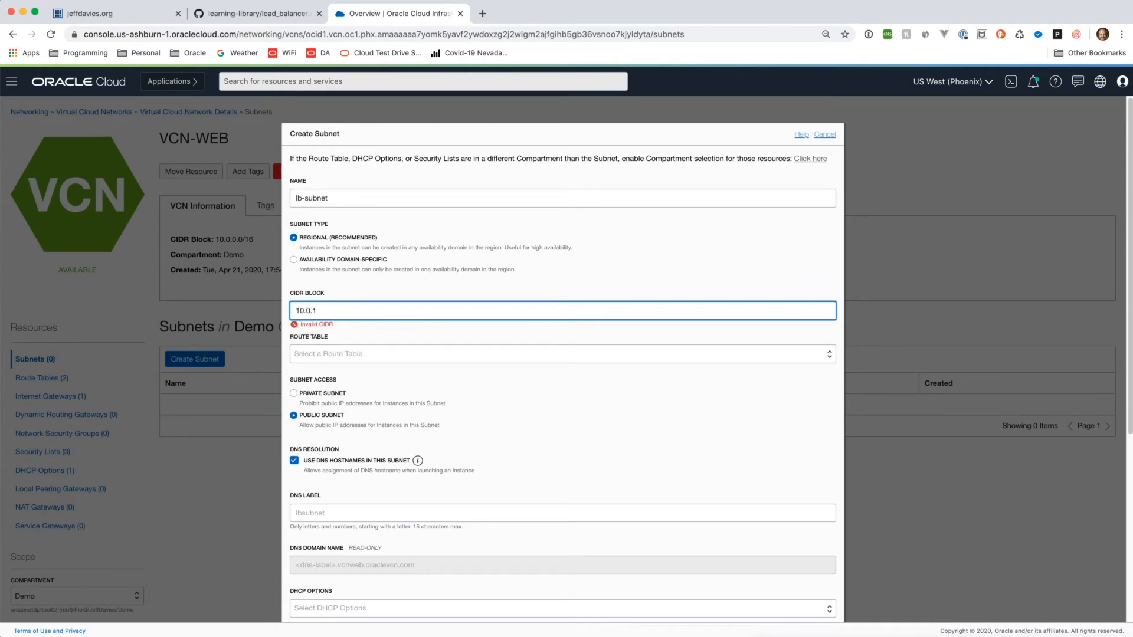
text(.0/24)
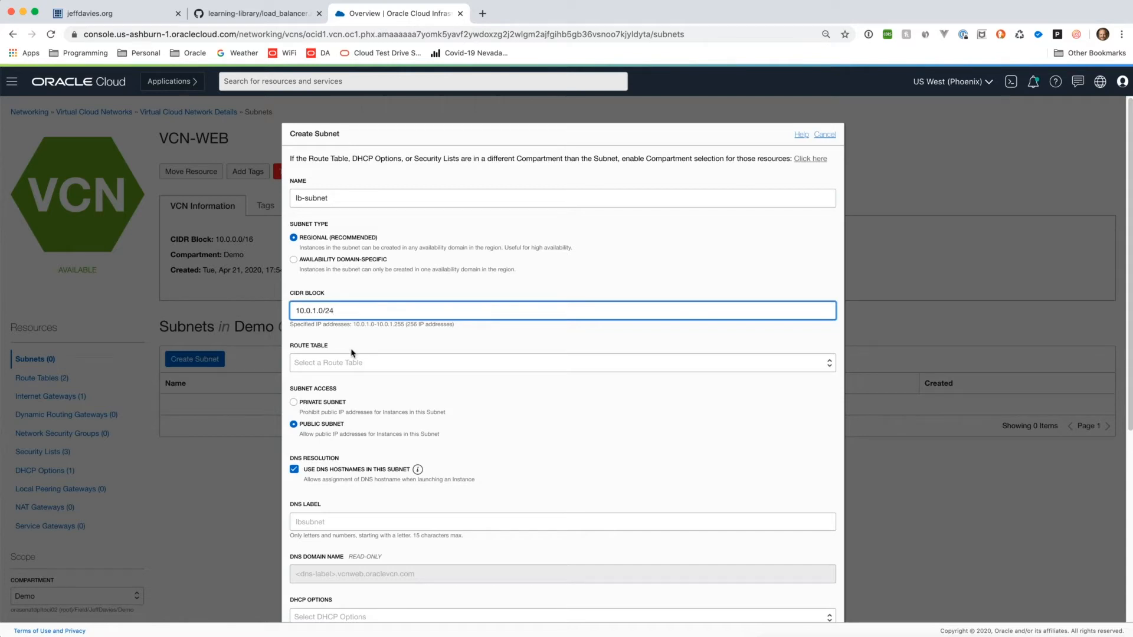
click(343, 365)
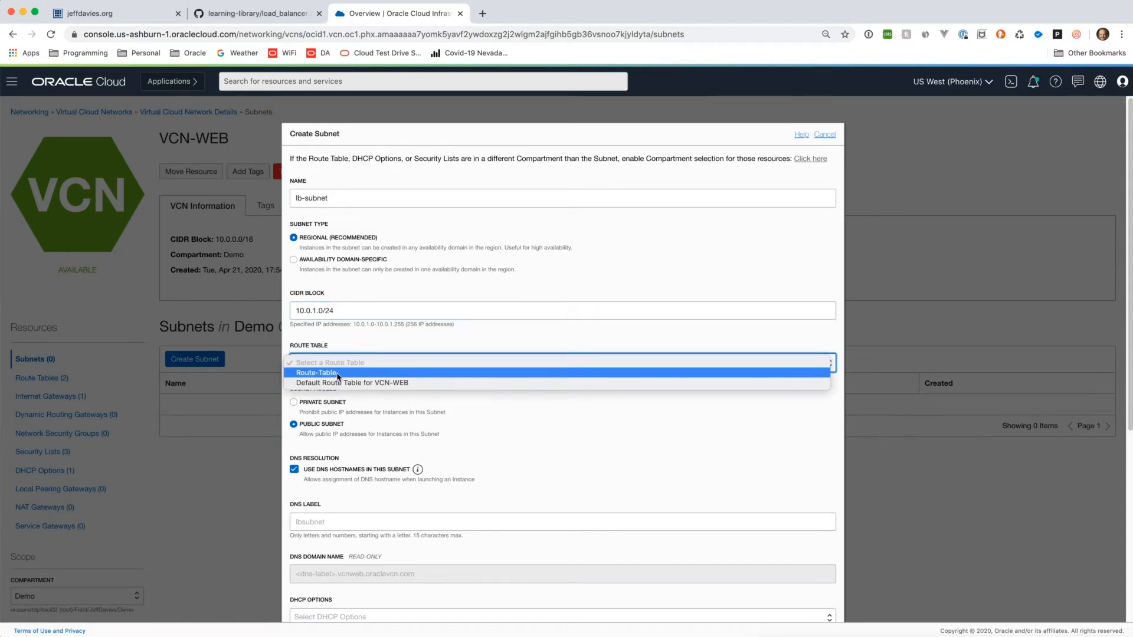
click(338, 374)
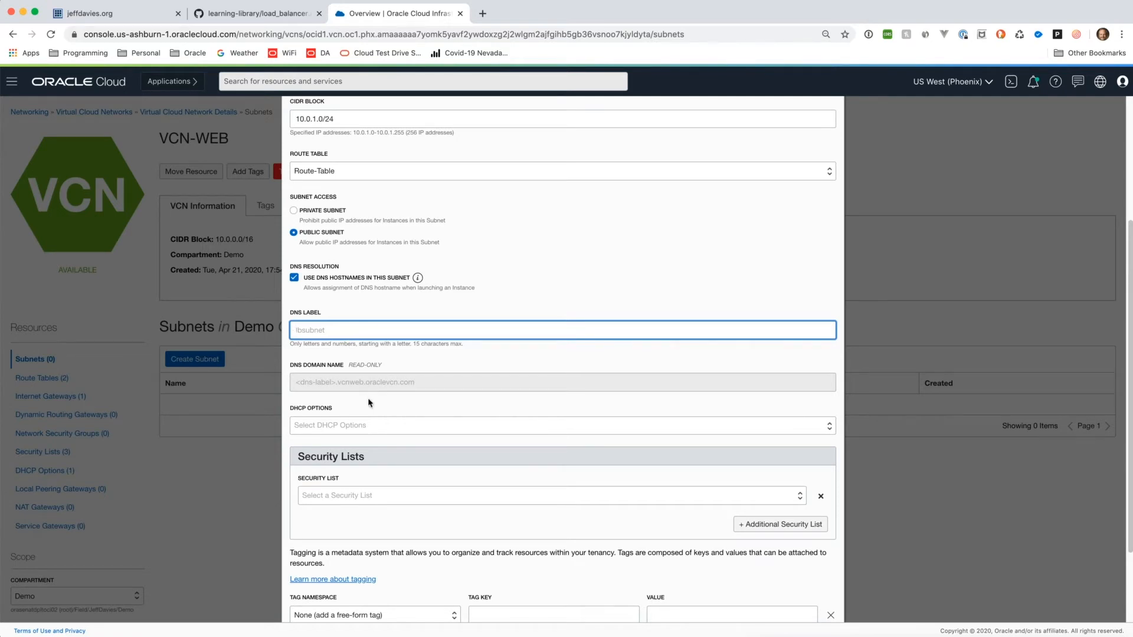
- Assign Default DHCP Options for VCN-WEB and the LB-Security-List to lb-subnet, and create the subnet
click(364, 427)
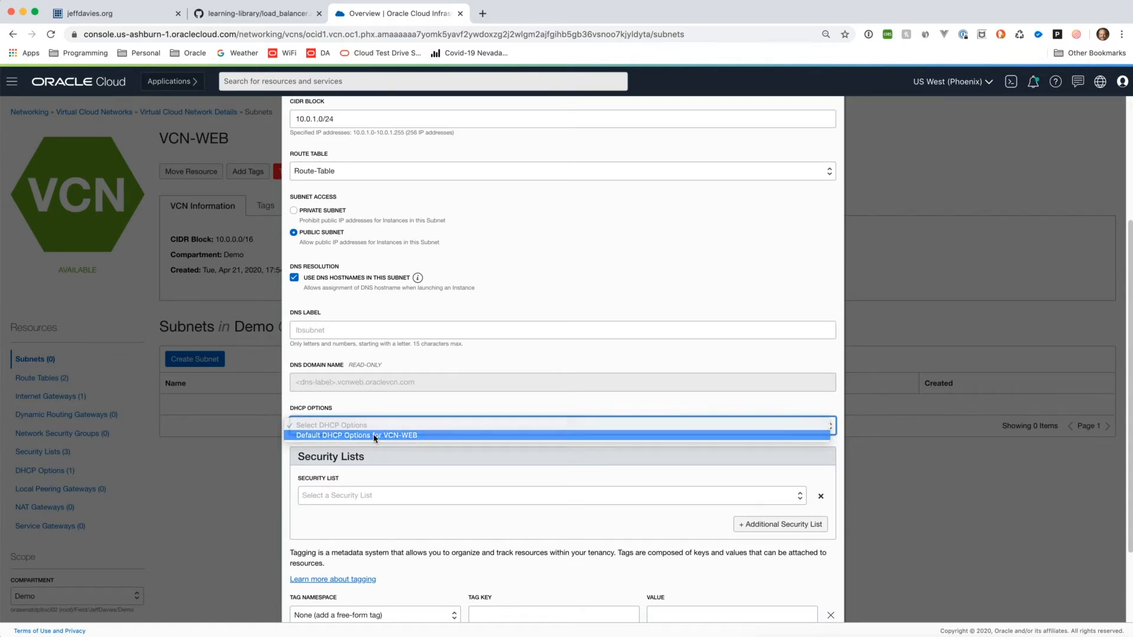
click(374, 436)
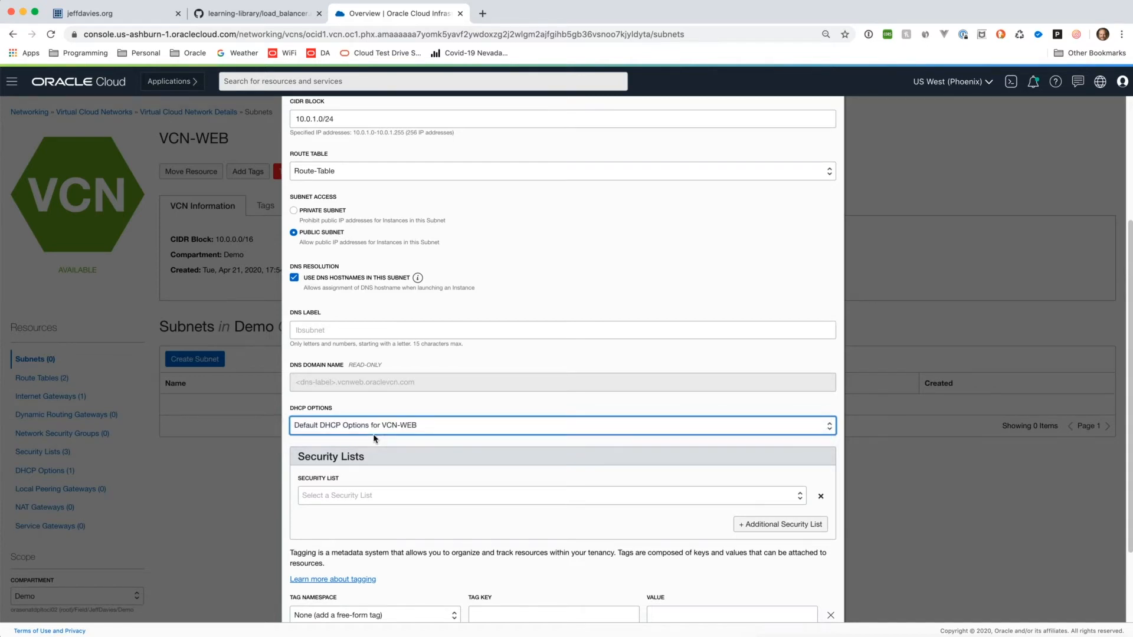
click(370, 497)
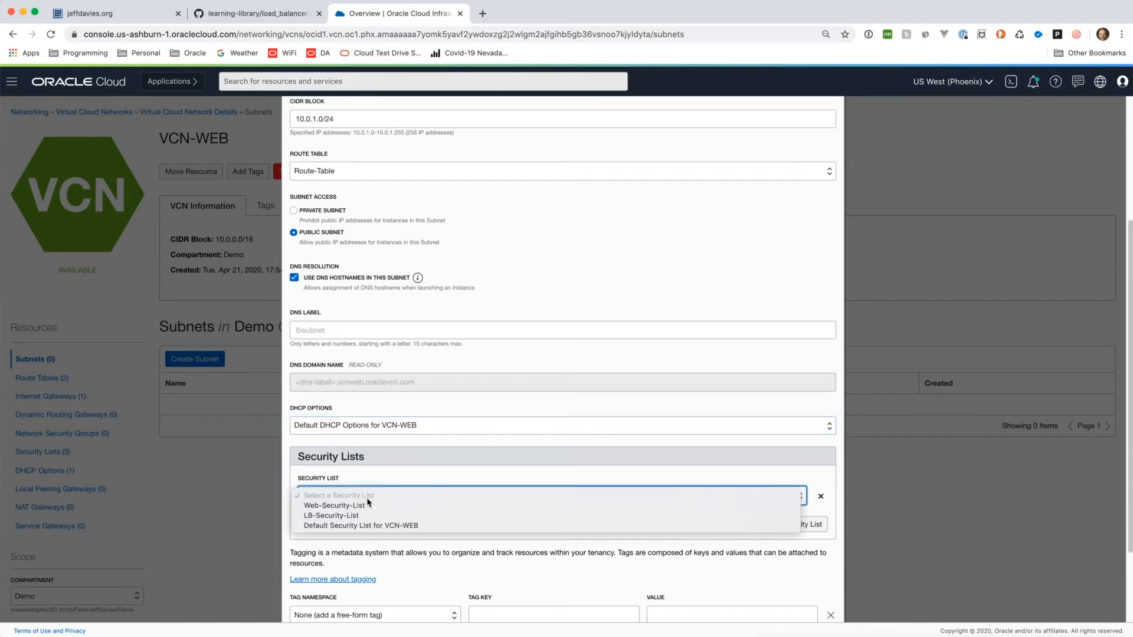
click(357, 516)
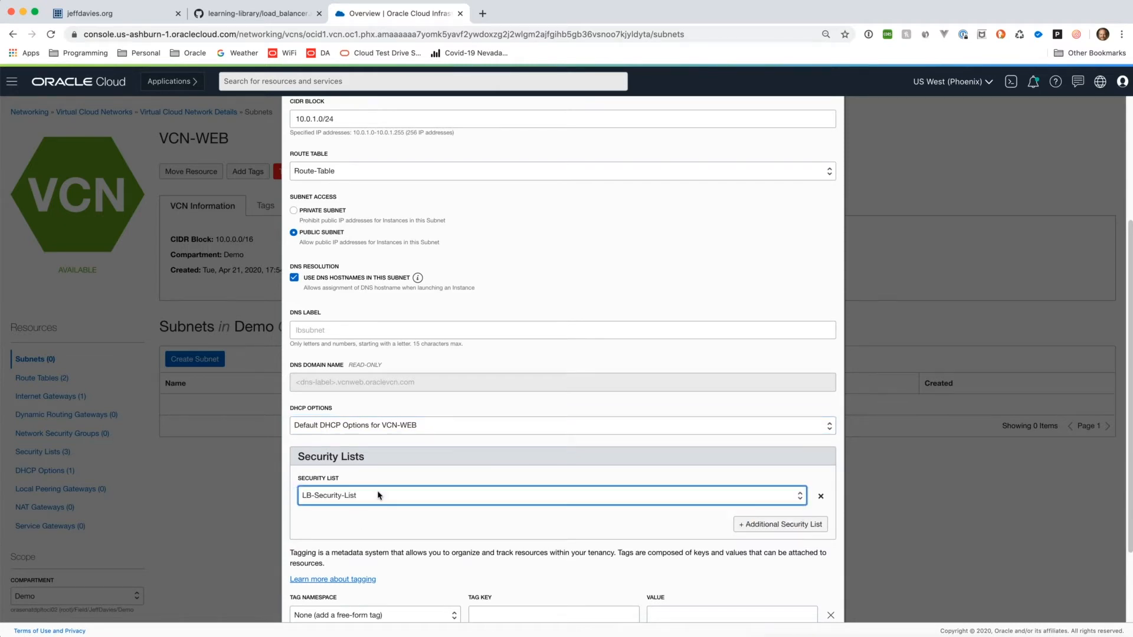
scroll(421, 447, down, 3)
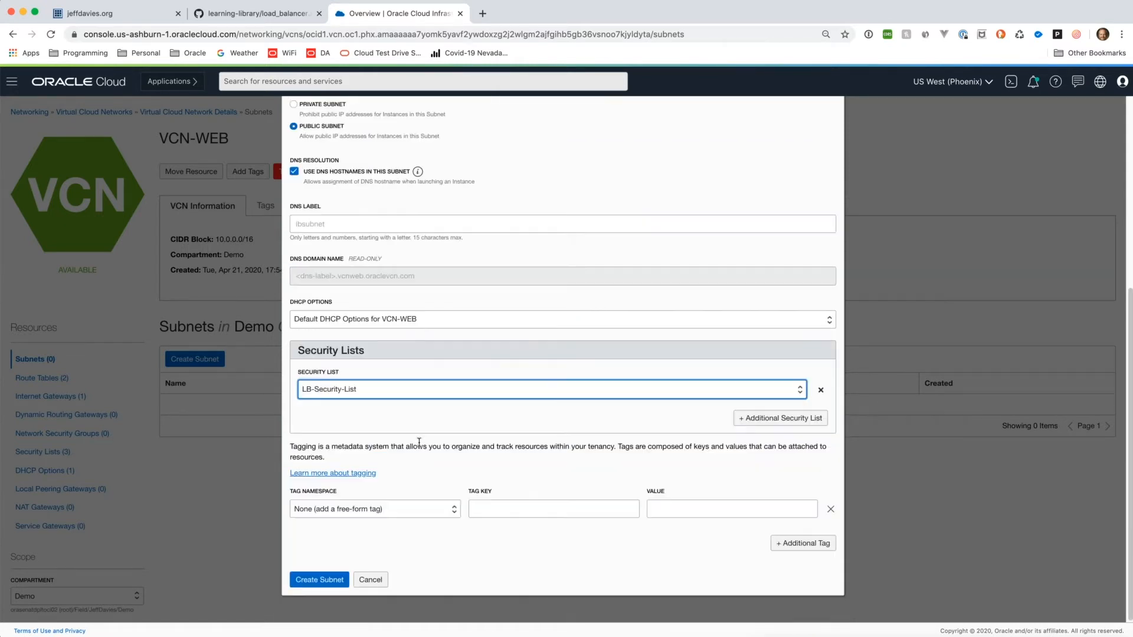
click(328, 581)
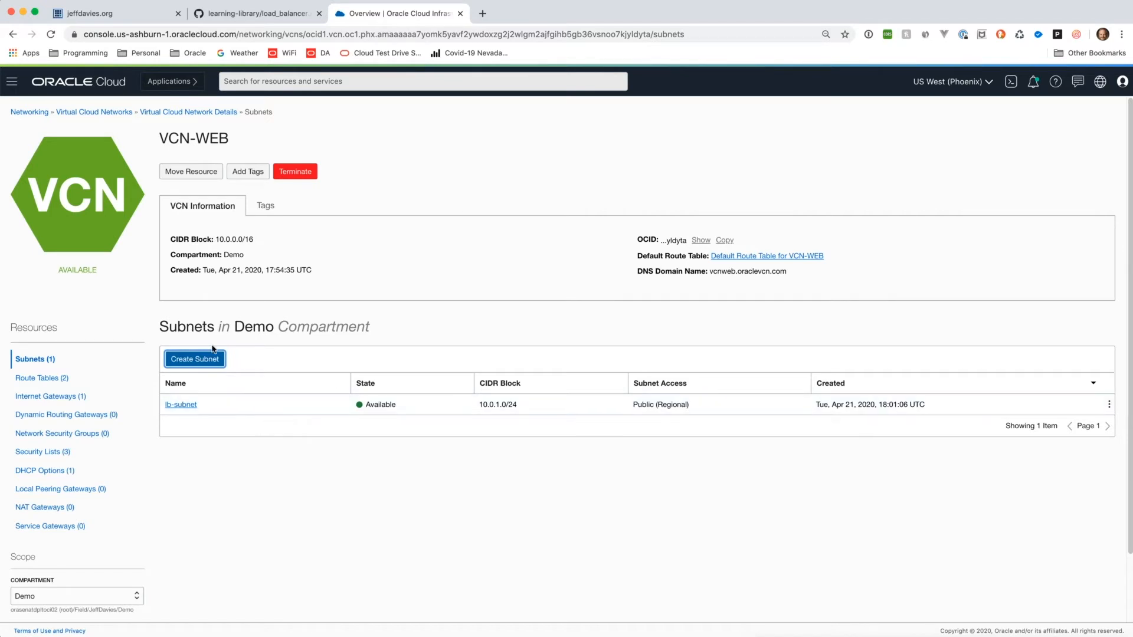
- Start a second regional public subnet named web-subnet with CIDR block 10.0.2.0/24 and route table Route-Table
click(204, 362)
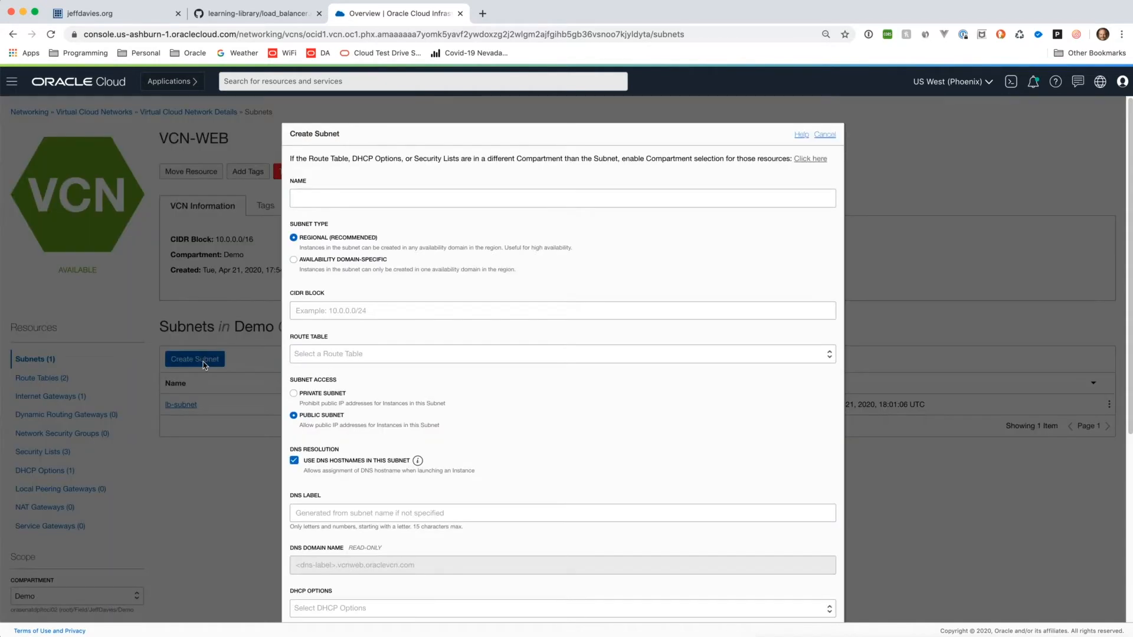
click(331, 195)
text(web-subnet)
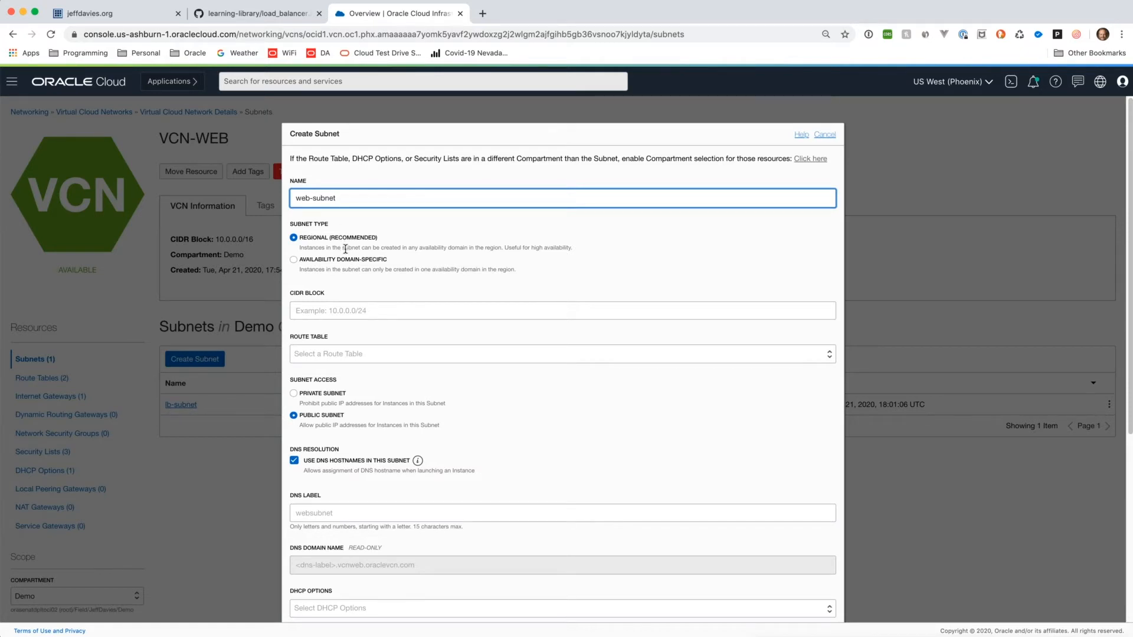
click(331, 313)
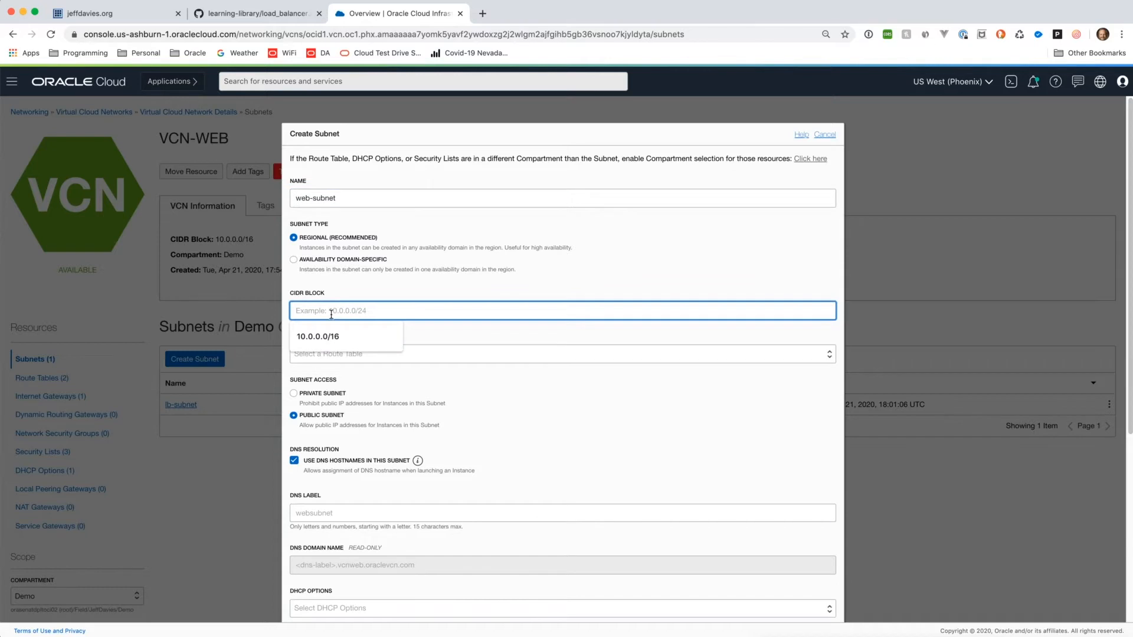
text(10.0.2.0)
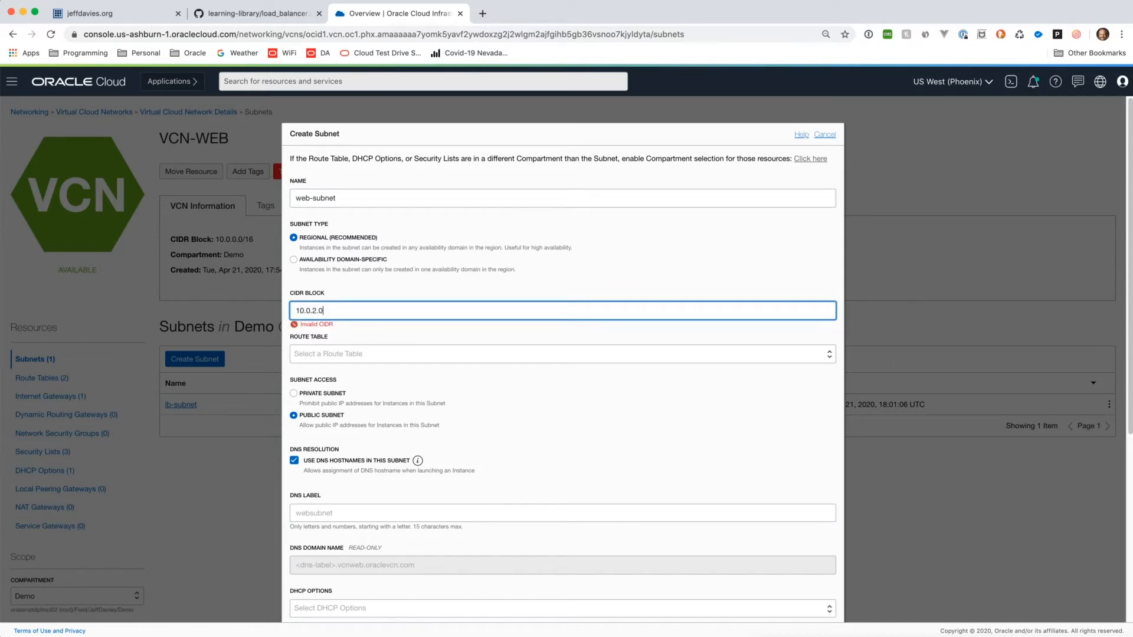
text(/24)
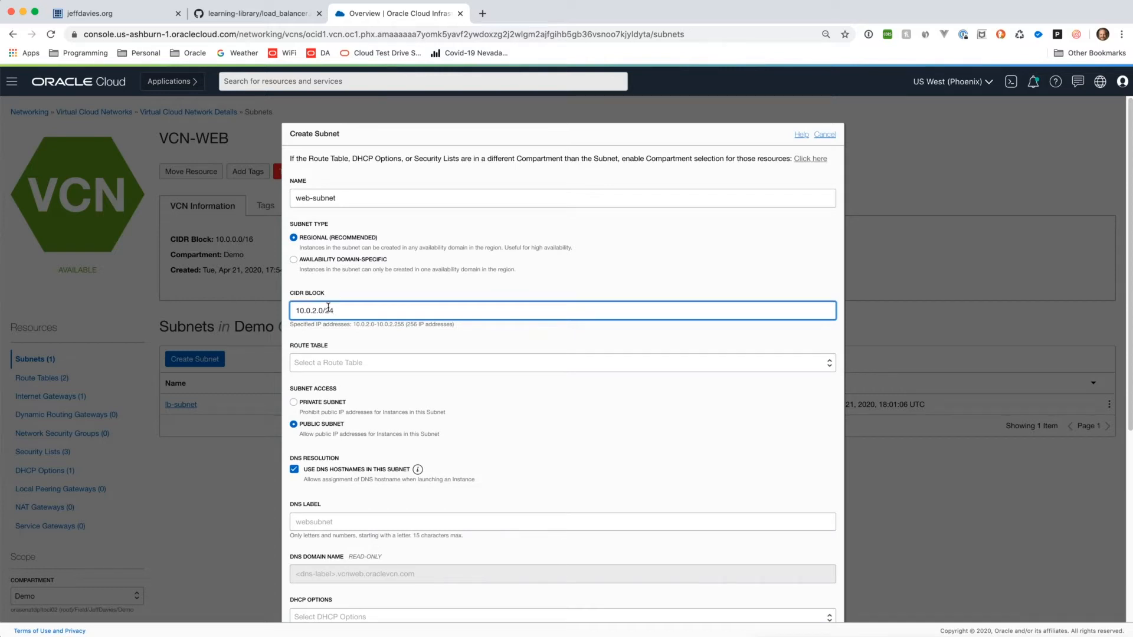
click(336, 365)
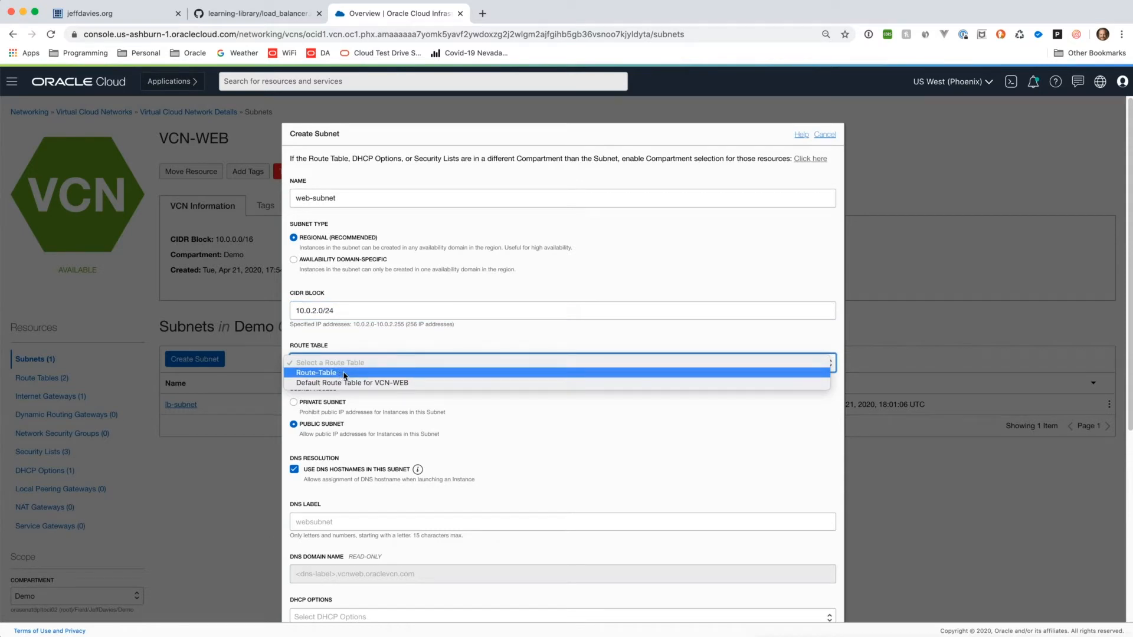
click(345, 375)
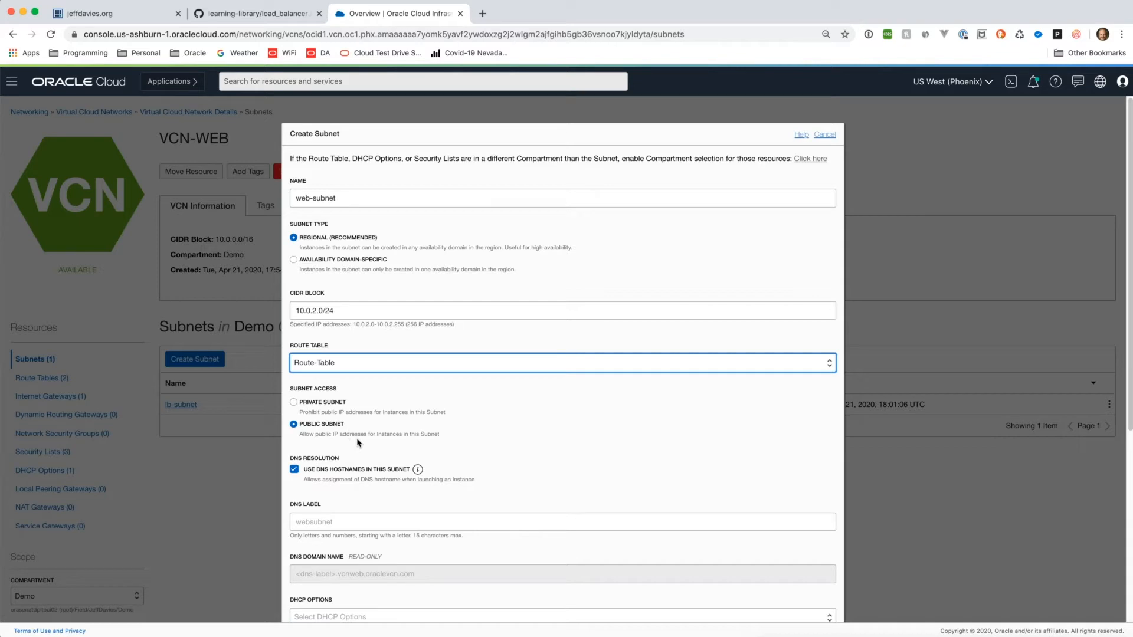
- Assign Default DHCP Options for VCN-WEB and the Web-Security-List to web-subnet, and create the subnet
scroll(369, 452, down, 1)
scroll(369, 451, down, 1)
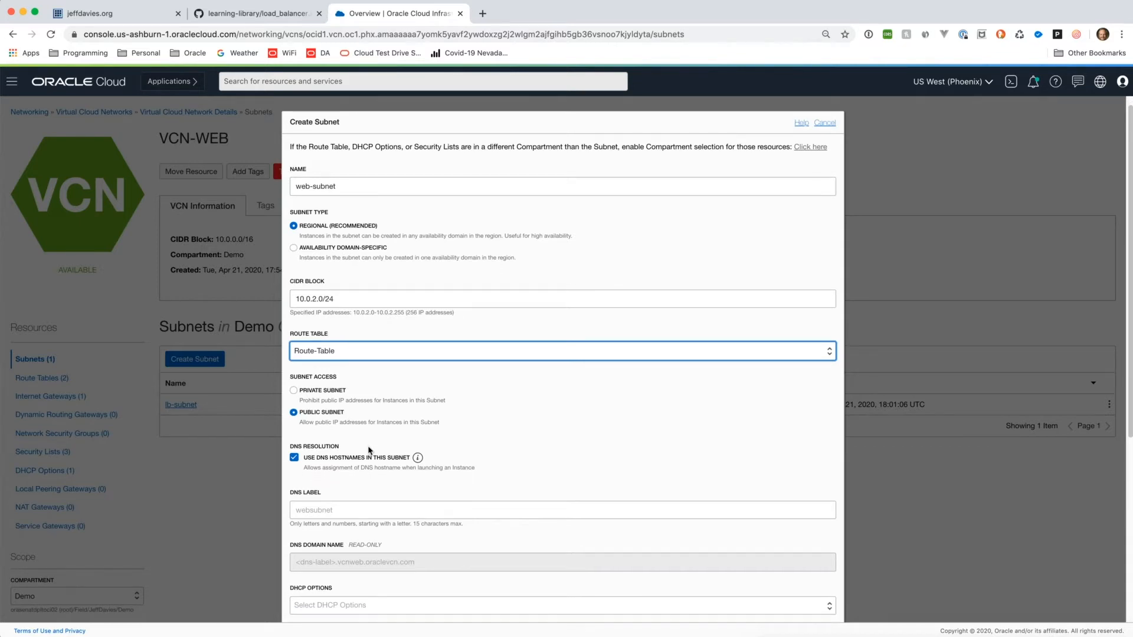
scroll(369, 451, down, 1)
scroll(371, 450, down, 4)
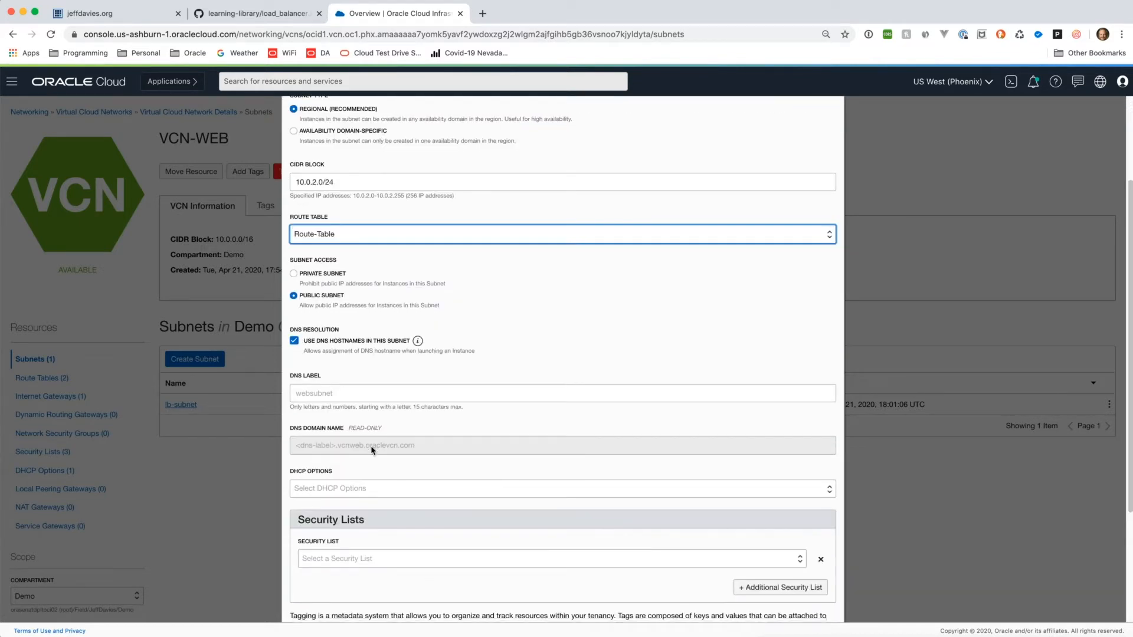
click(369, 493)
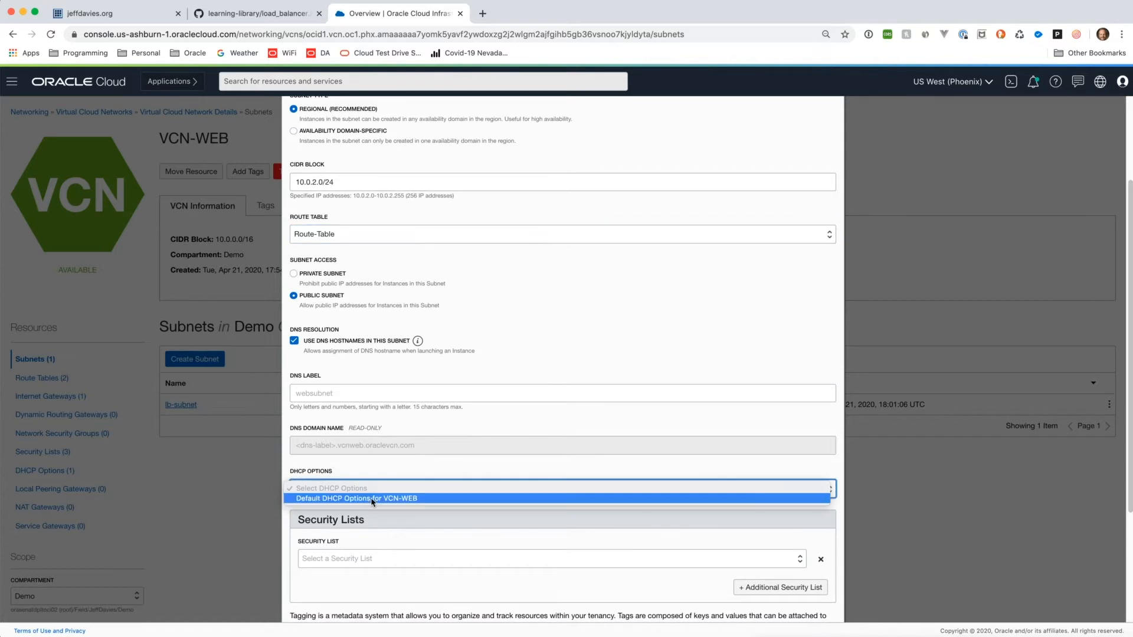
click(372, 500)
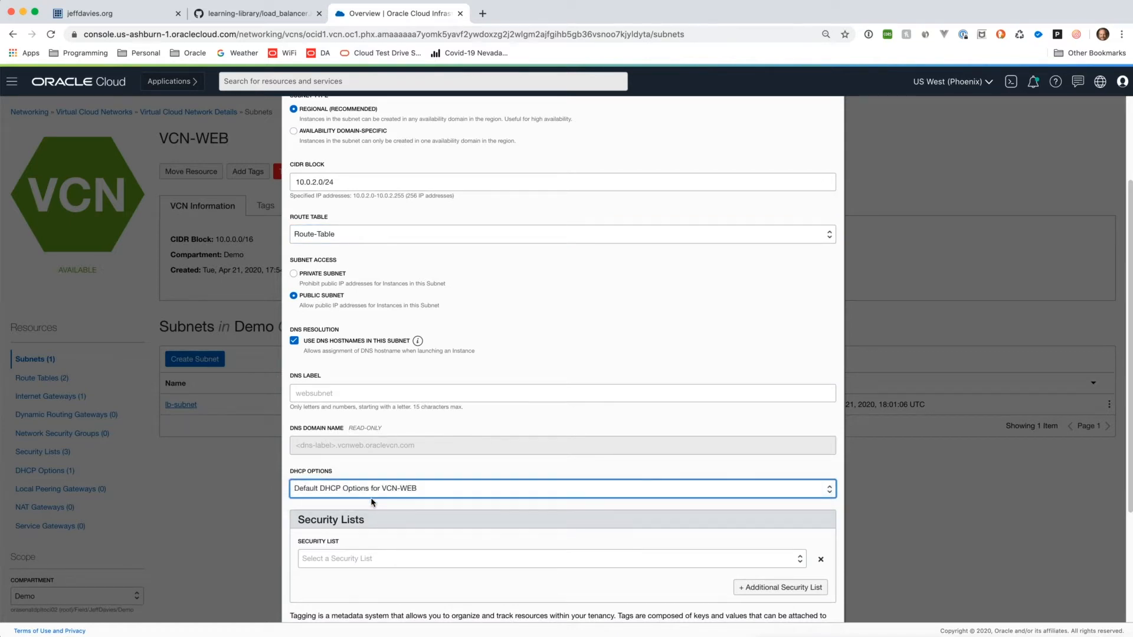
scroll(372, 502, down, 2)
click(372, 504)
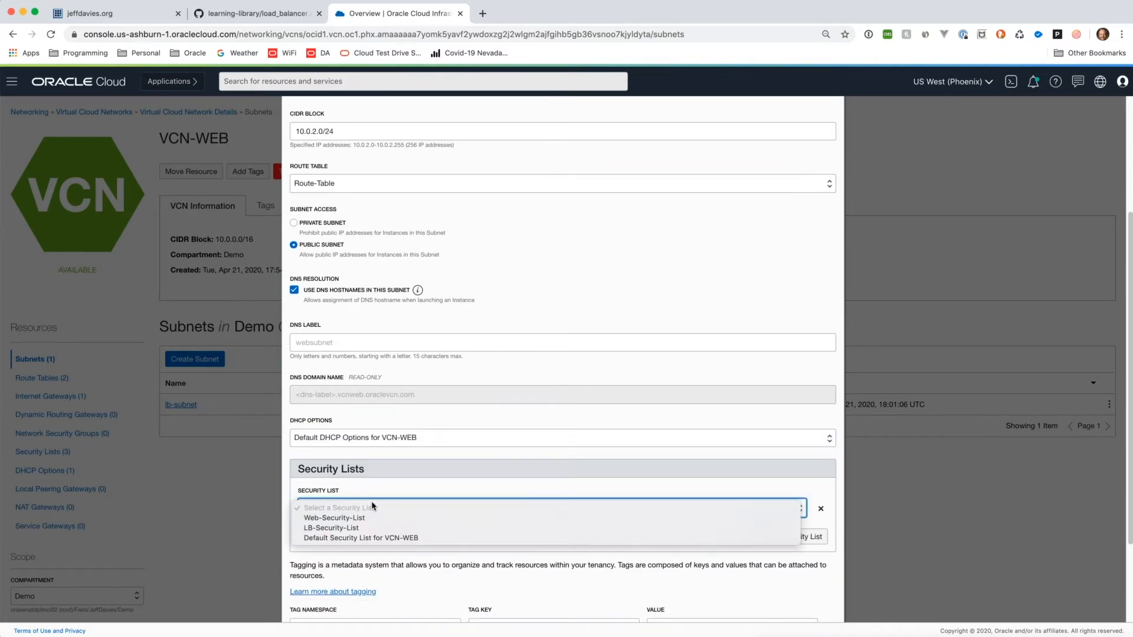
click(360, 518)
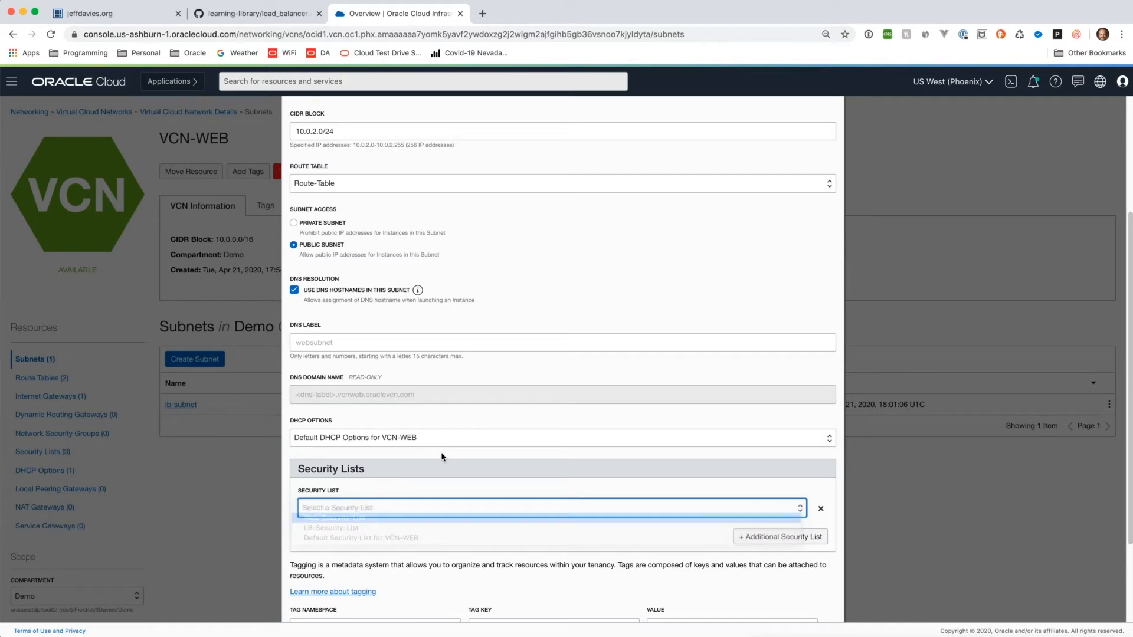
scroll(443, 447, down, 4)
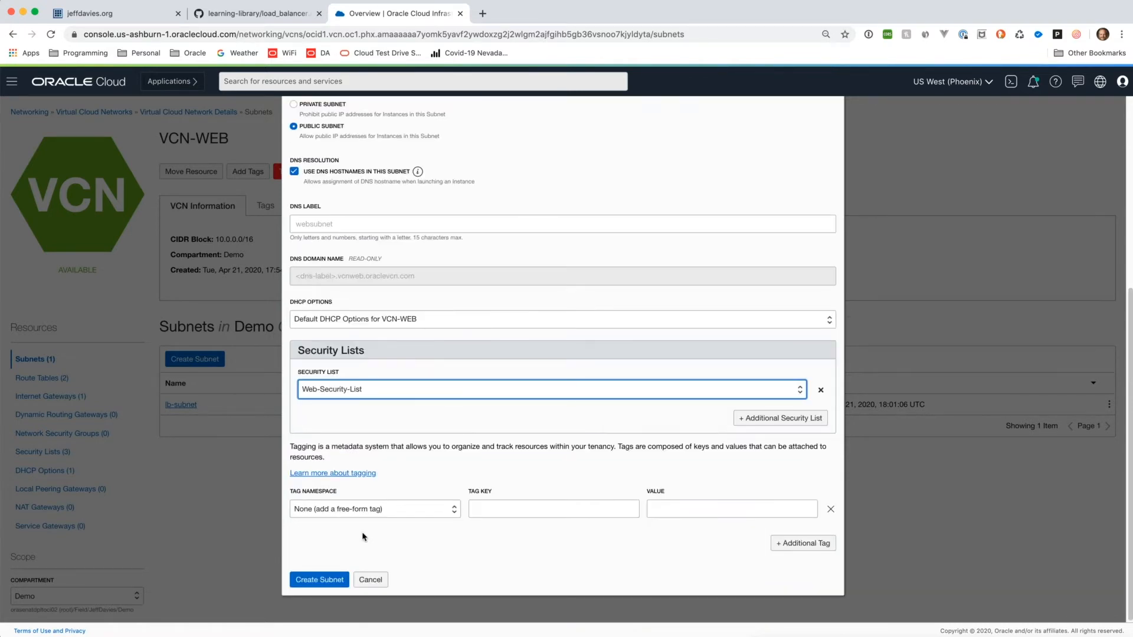
click(322, 582)
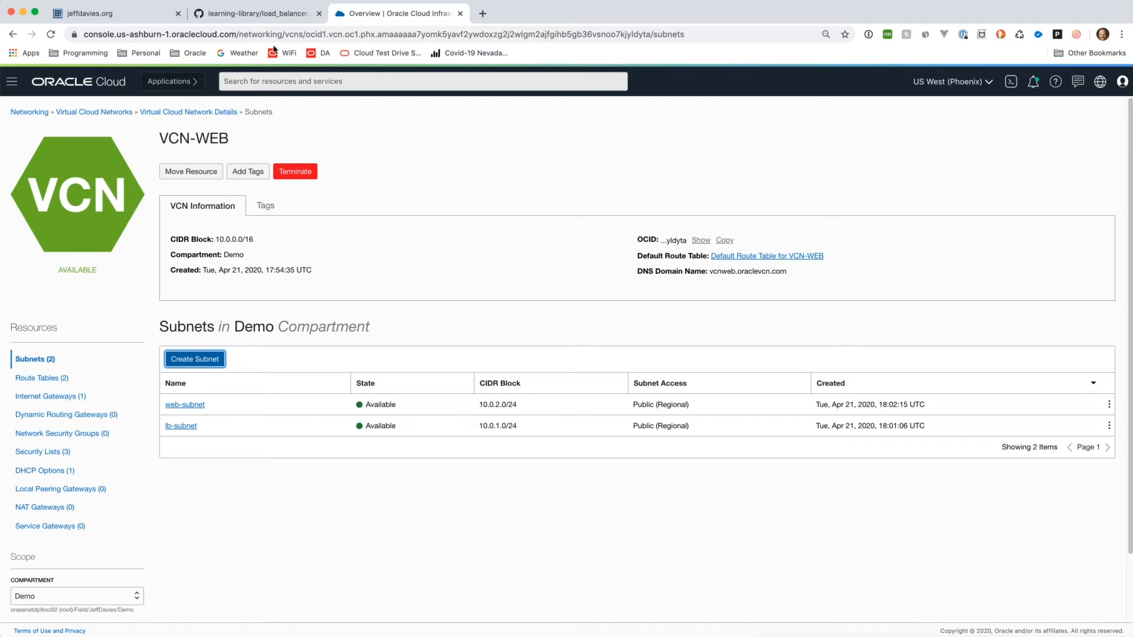
- Check the Practice-2 web server settings in the GitHub lab guide, and start a new compute instance in the Demo compartment
click(257, 13)
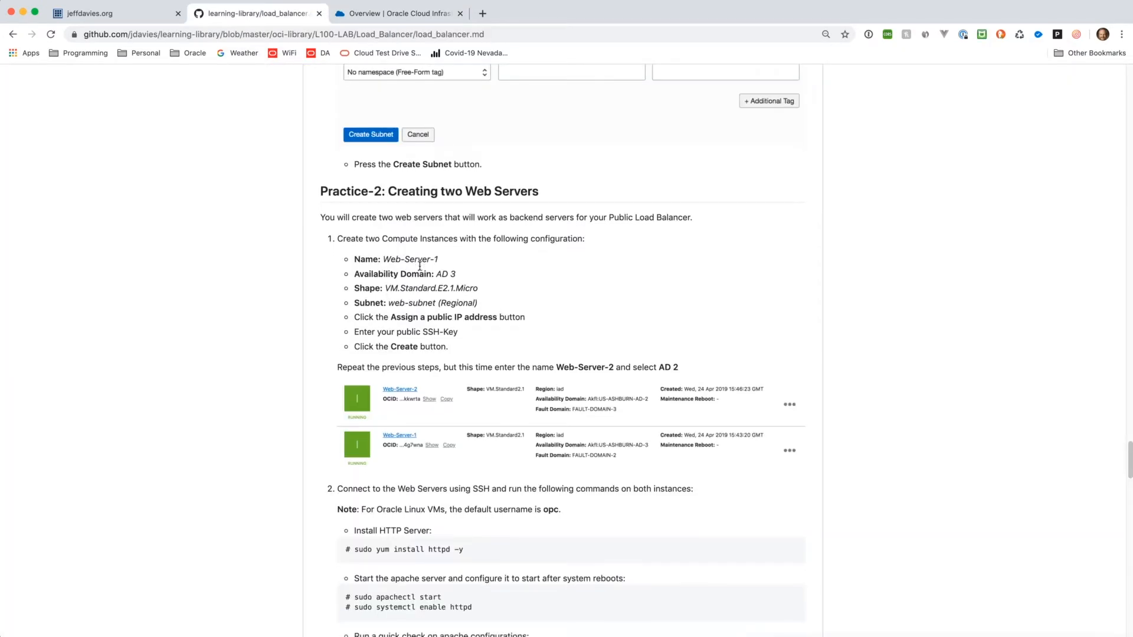
scroll(420, 267, down, 1)
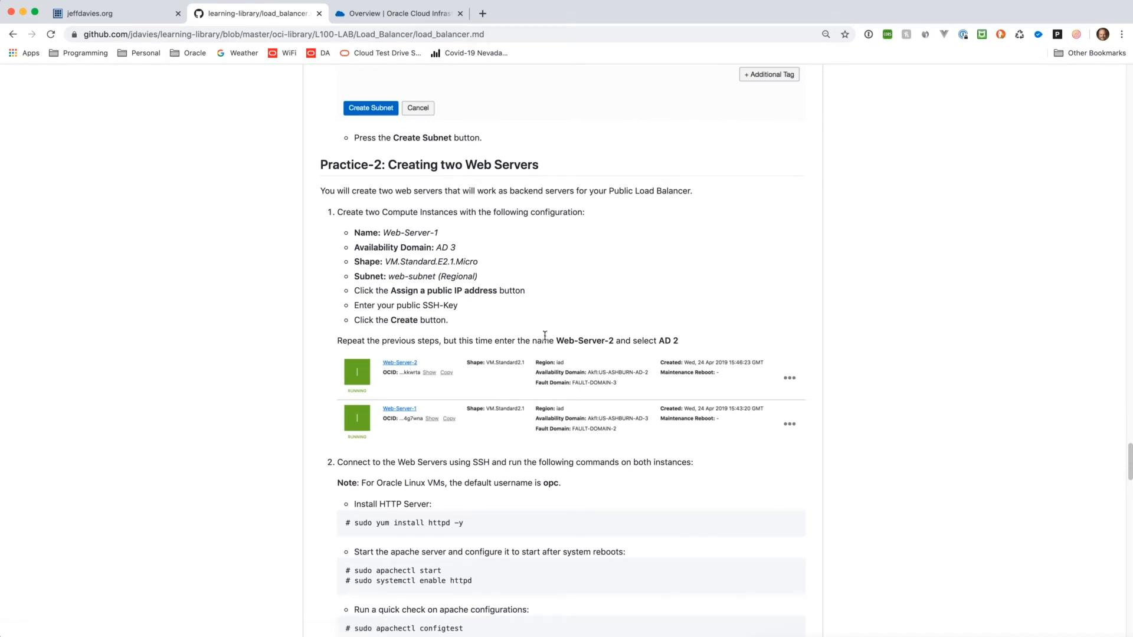
click(401, 20)
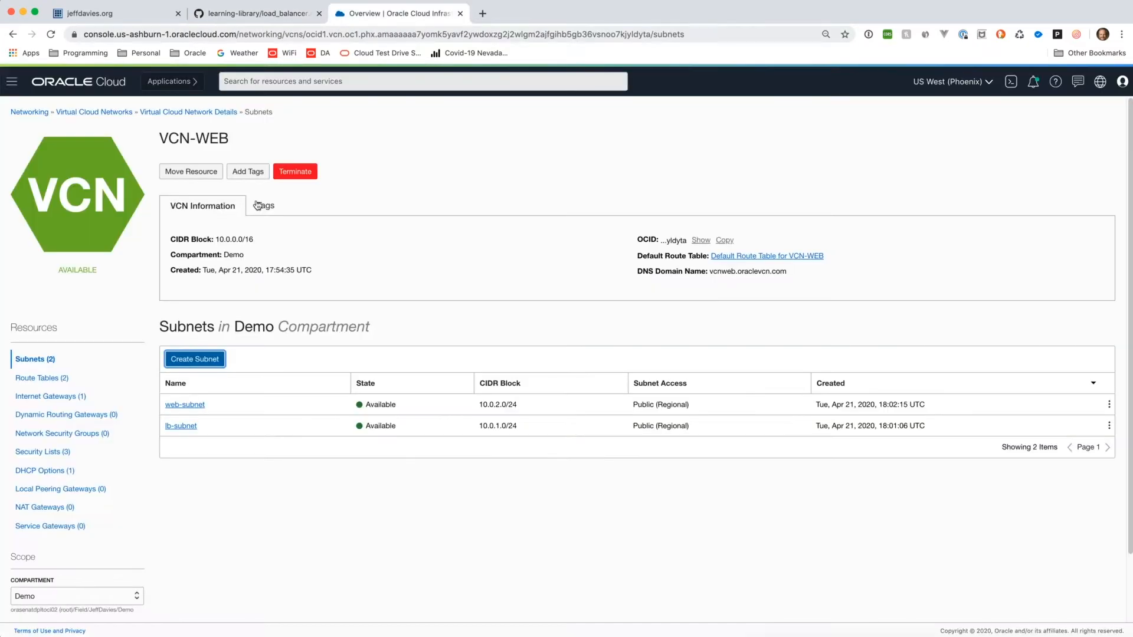
click(12, 82)
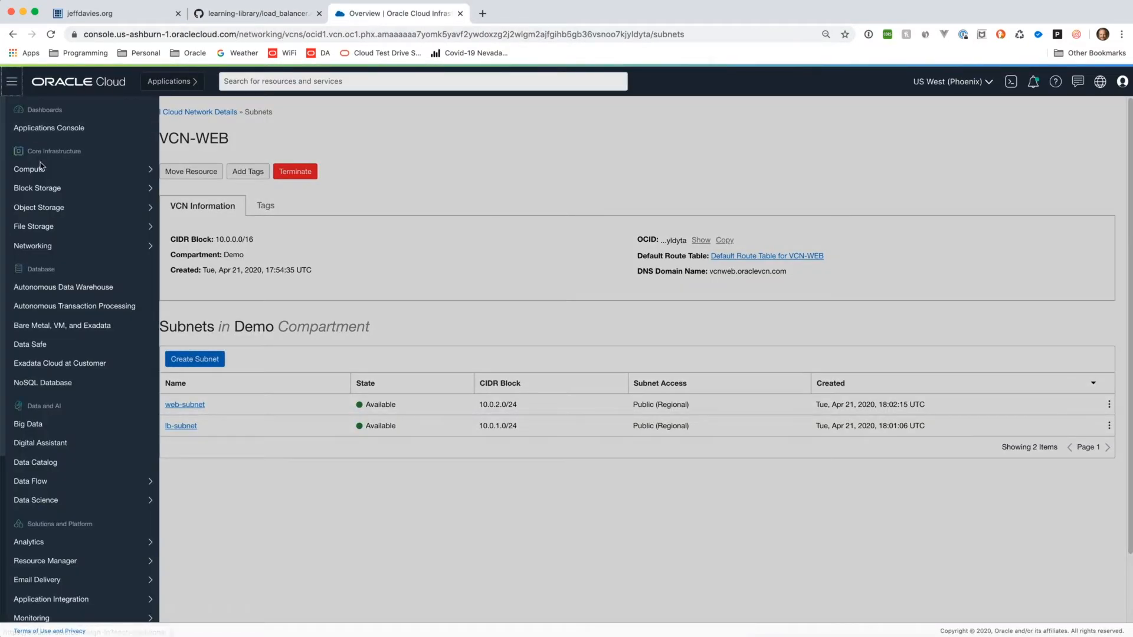
mouse_move(40, 170)
click(206, 174)
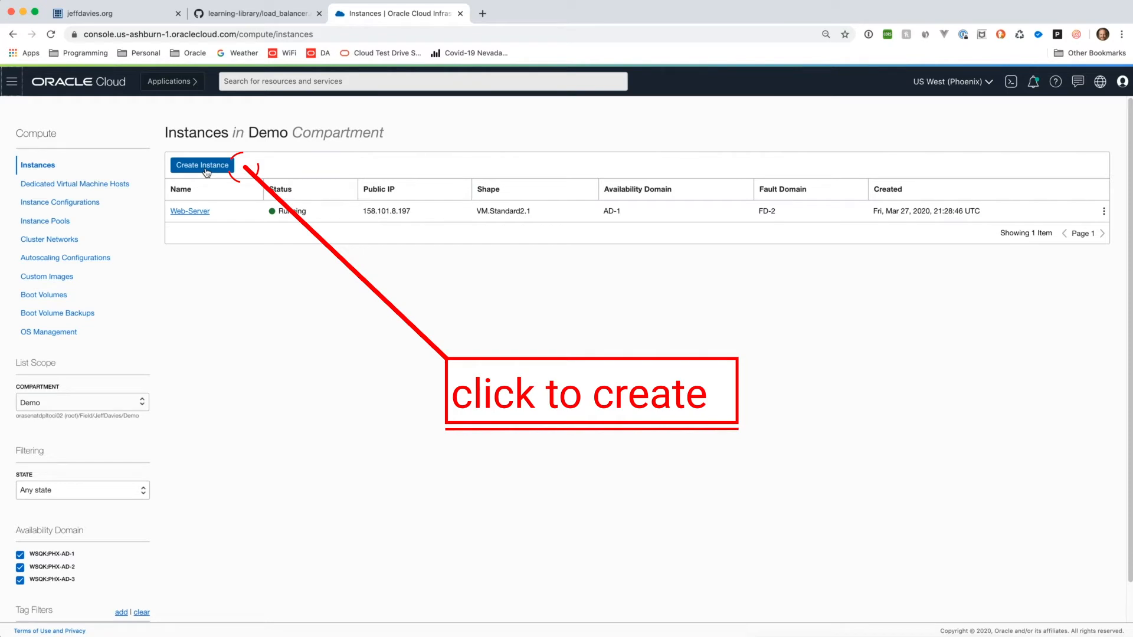
click(205, 169)
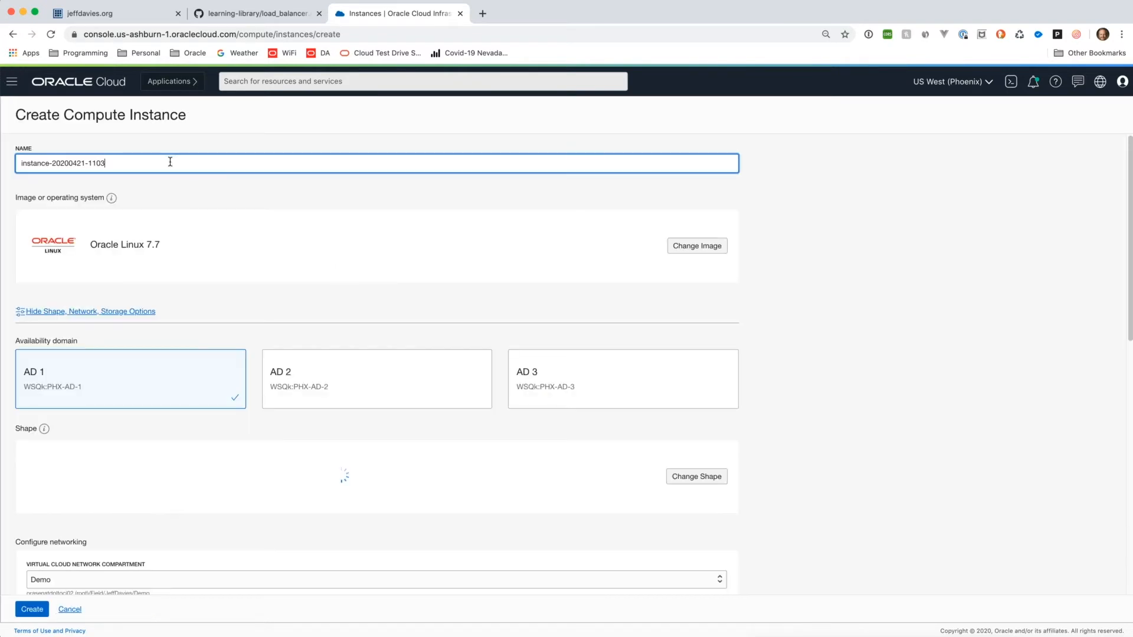
- Name the new compute instance Web-Server-1 and place it in availability domain AD 3
drag(10, 170, 6, 171)
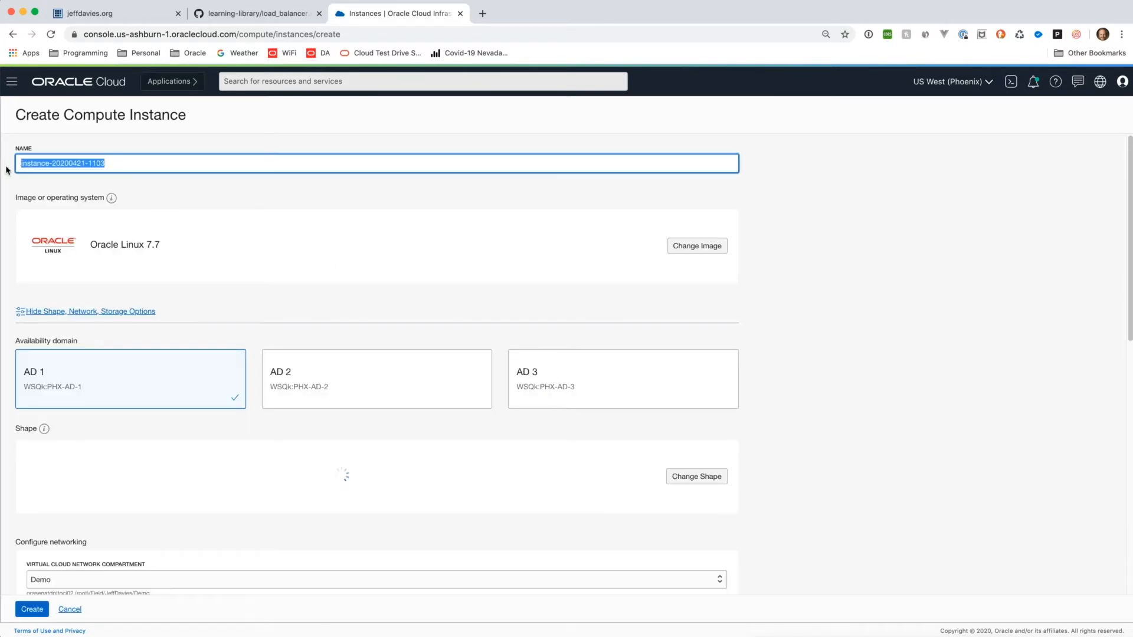
text(Web)
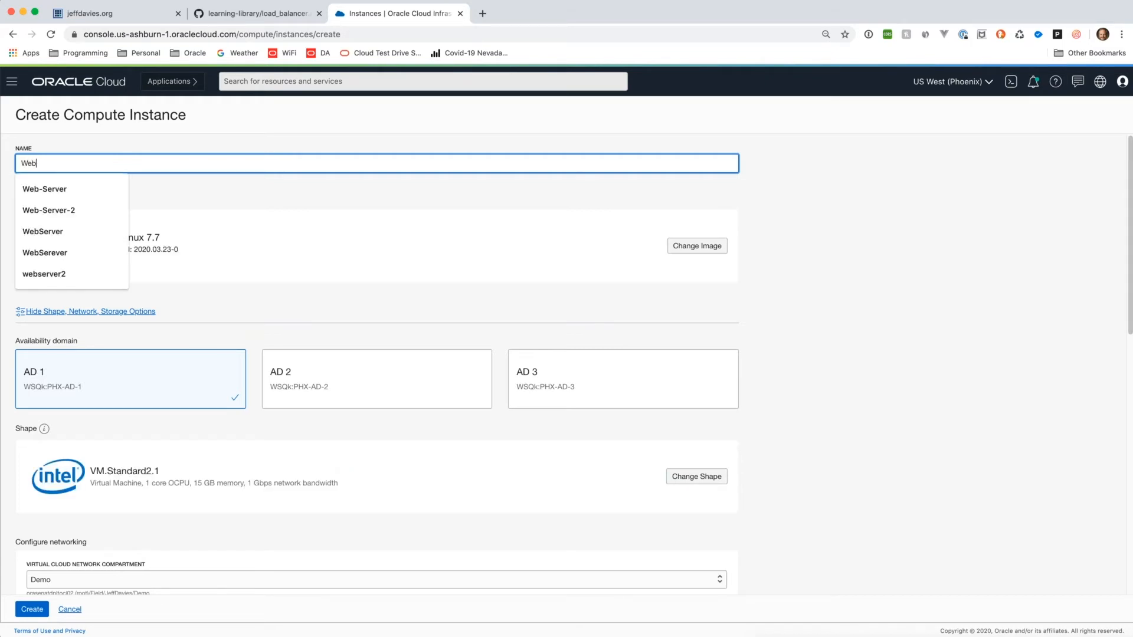
text(-Server-1)
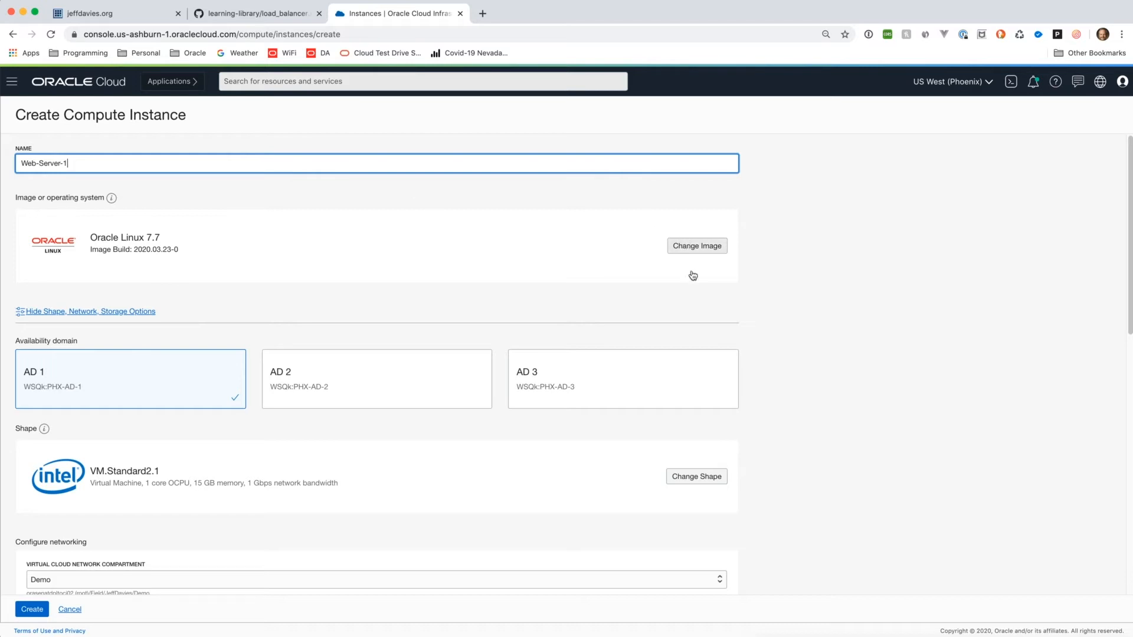
click(639, 370)
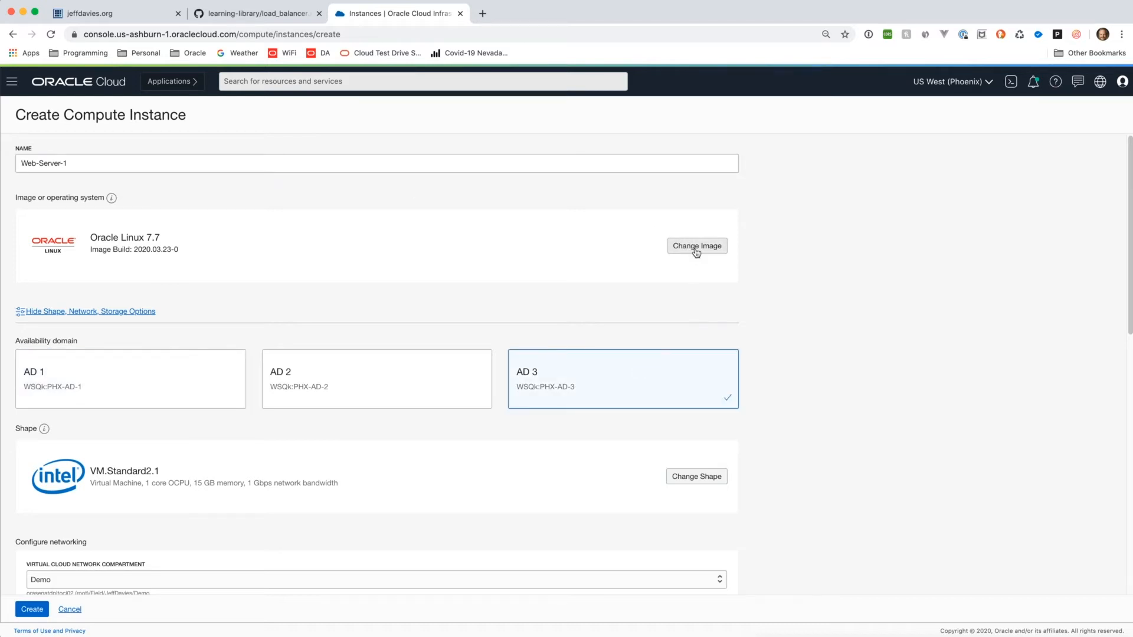
- Change the shape of Web-Server-1 to the virtual machine shape VM.Standard.E2.1
scroll(167, 291, down, 3)
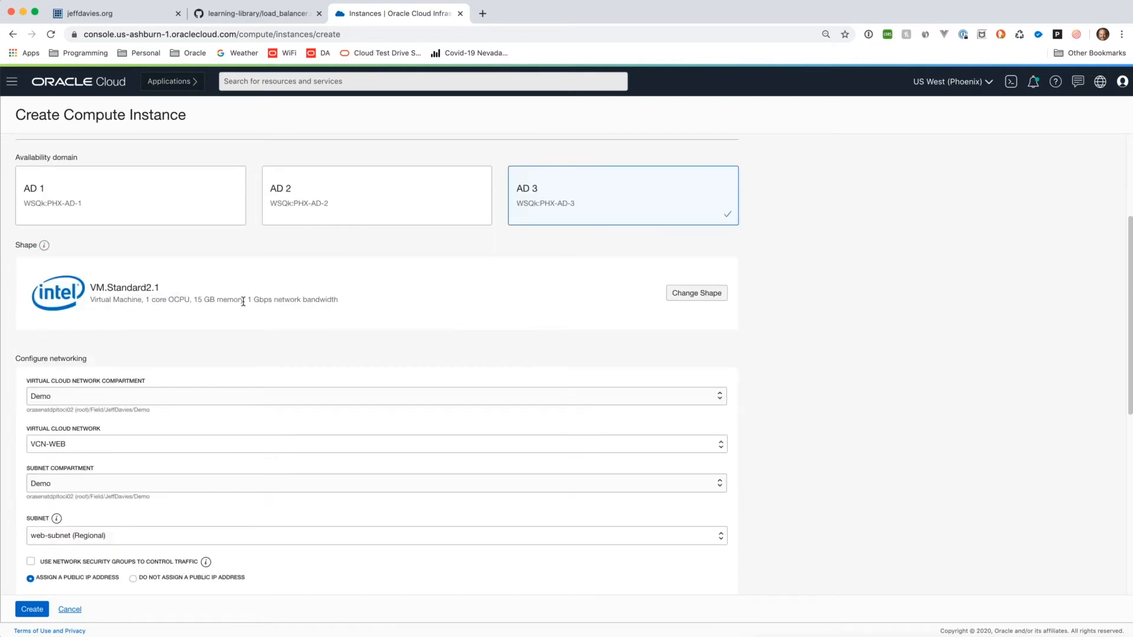
click(680, 297)
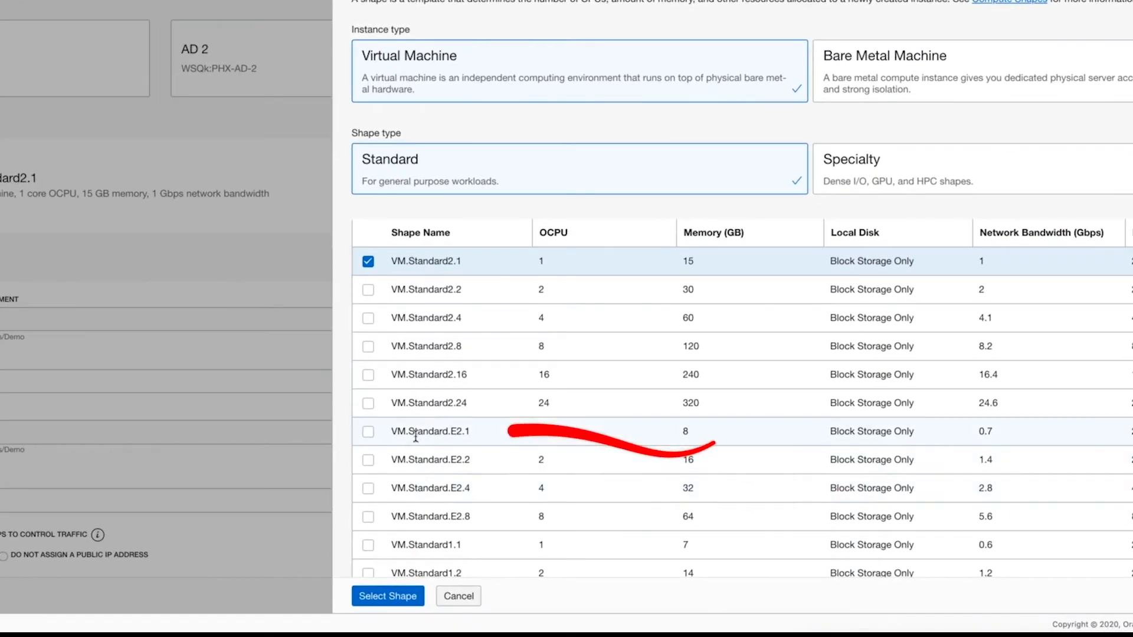
click(368, 432)
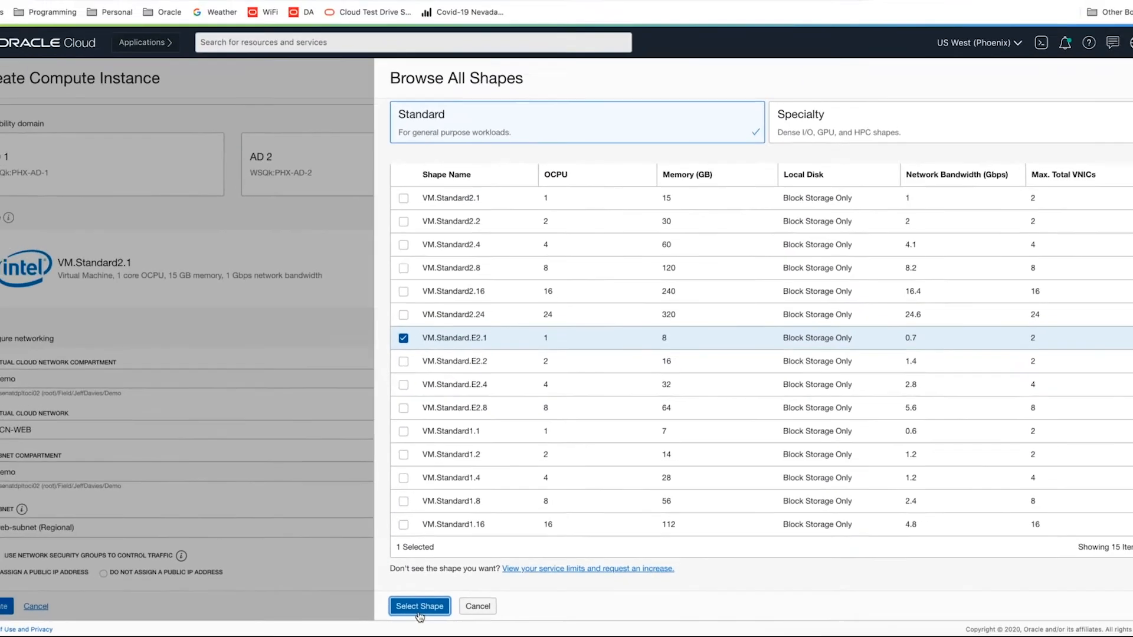
click(395, 597)
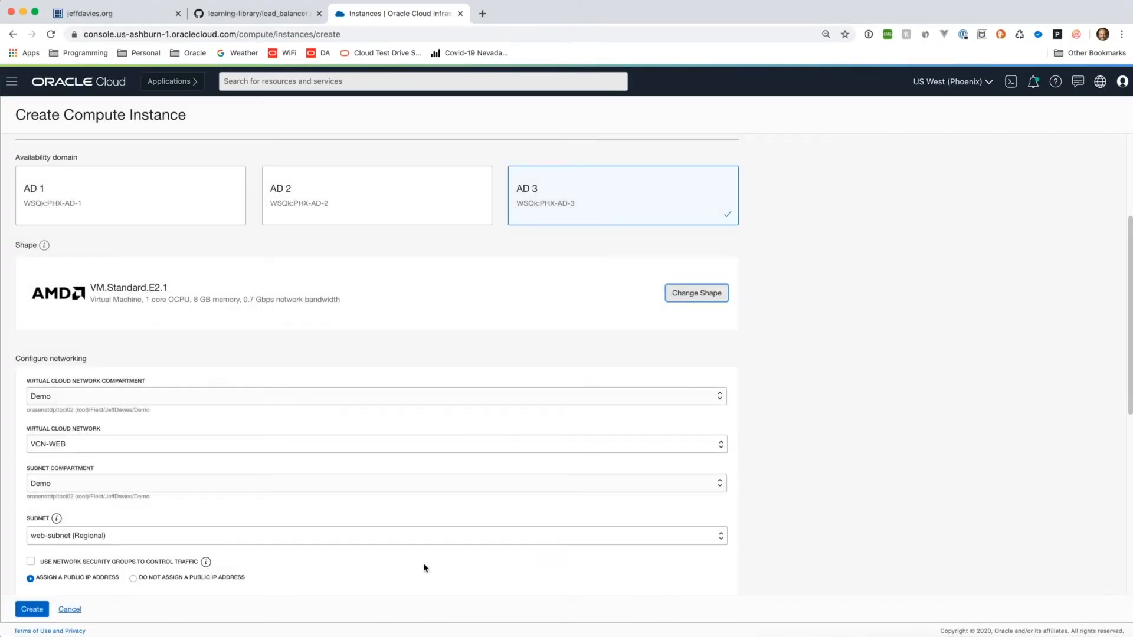
- Add the SSH public key file id_rsa.pub from the home folder's .ssh directory, and create the Web-Server-1 instance
scroll(352, 516, down, 5)
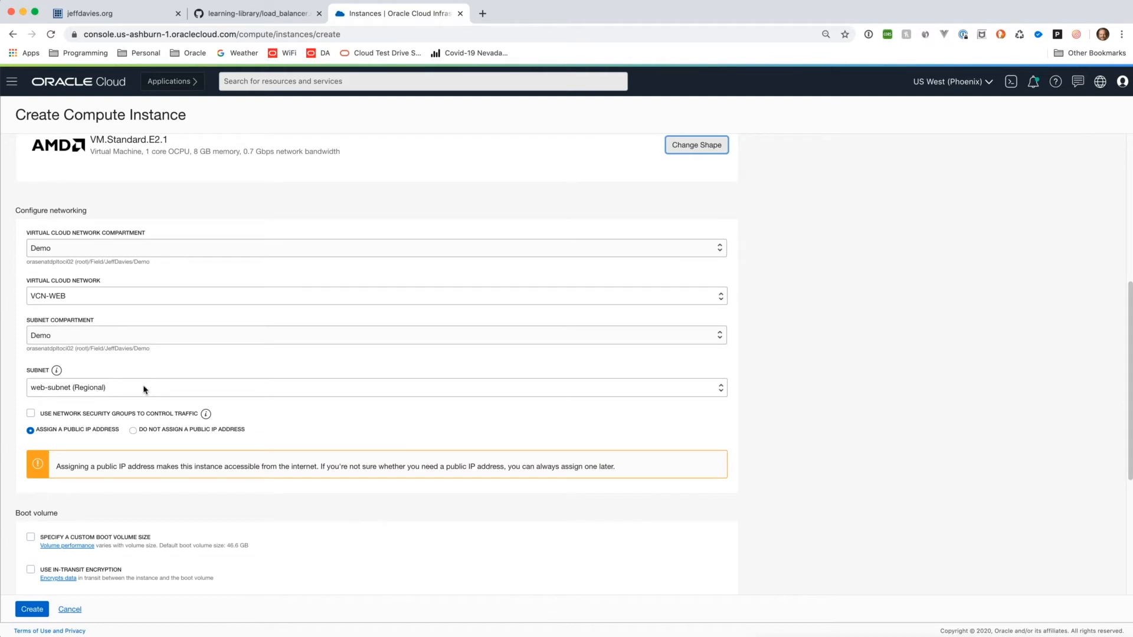
scroll(161, 478, down, 5)
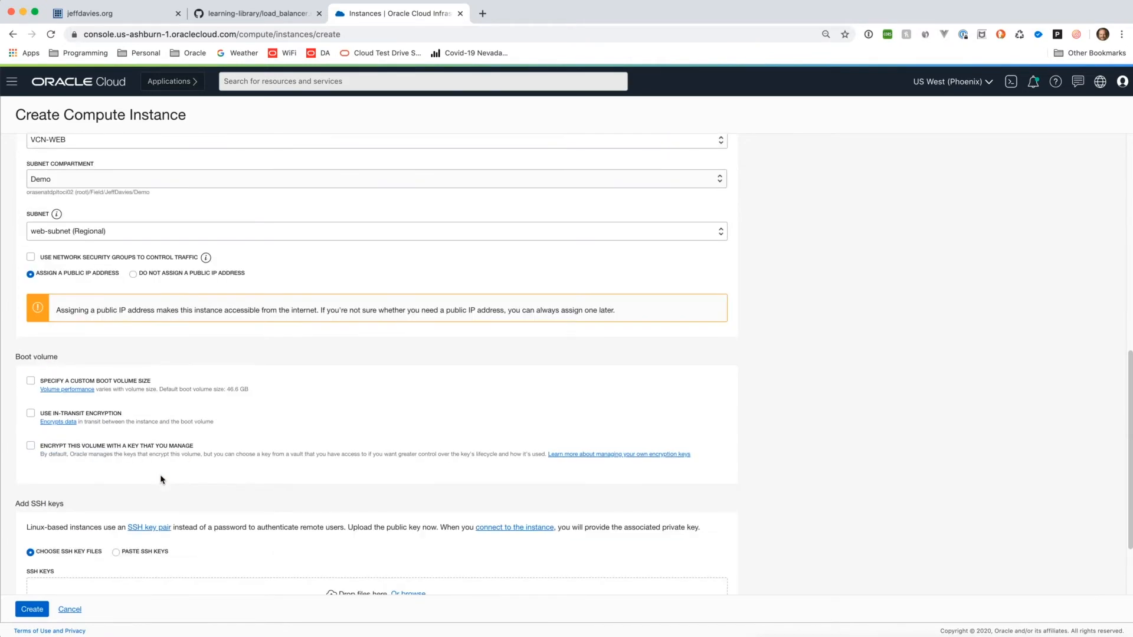
scroll(159, 477, down, 3)
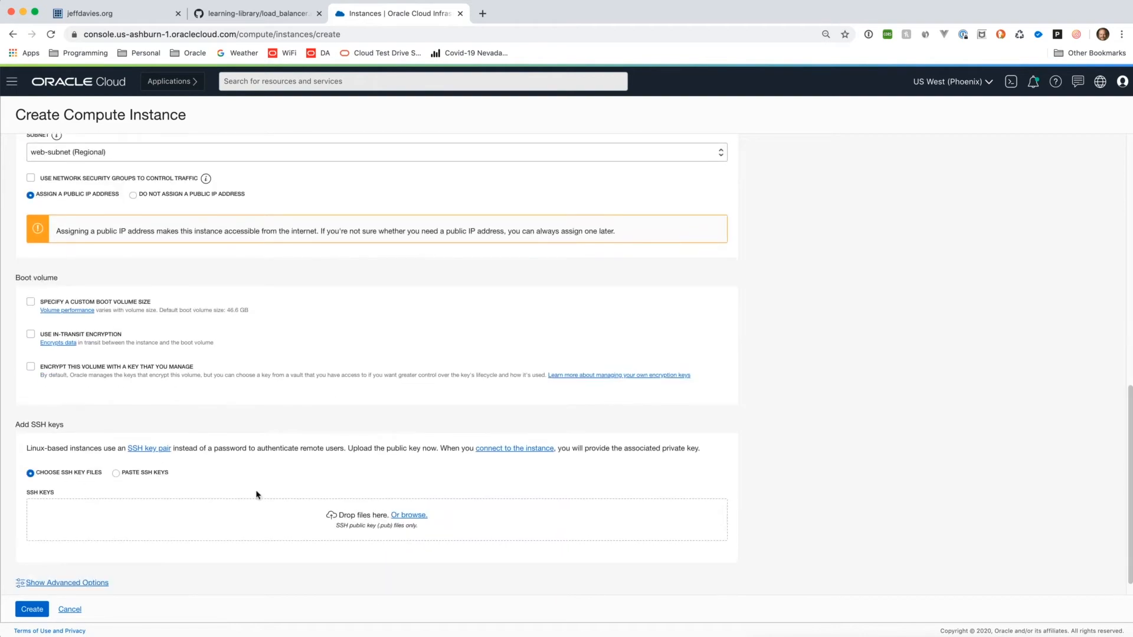
click(407, 513)
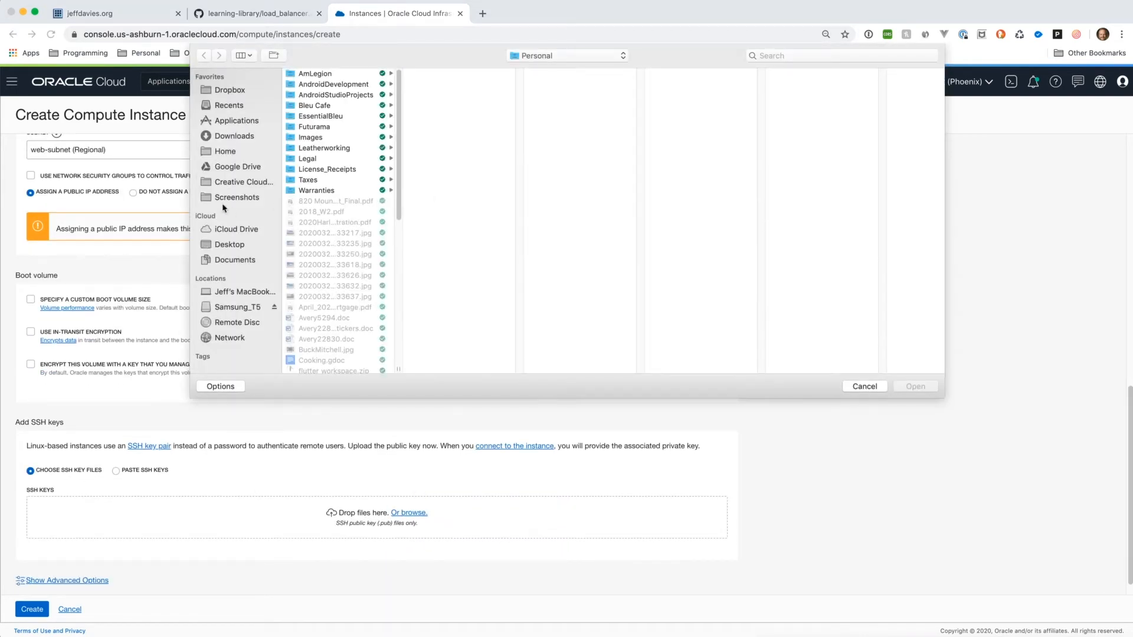
key(super+shift+h)
scroll(313, 328, down, 1)
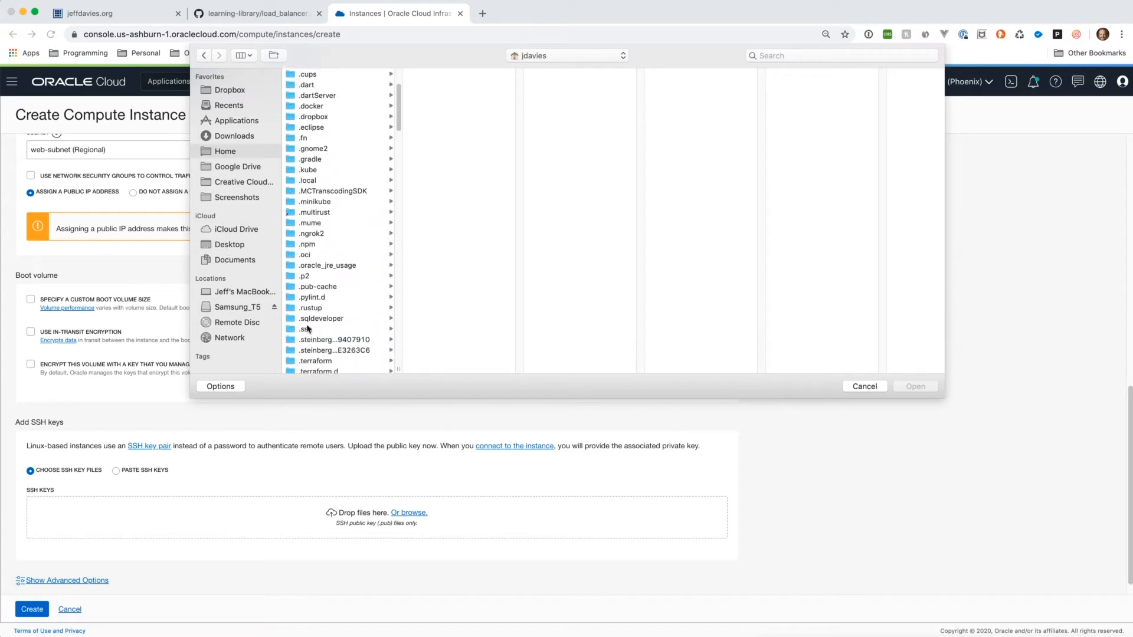
click(291, 333)
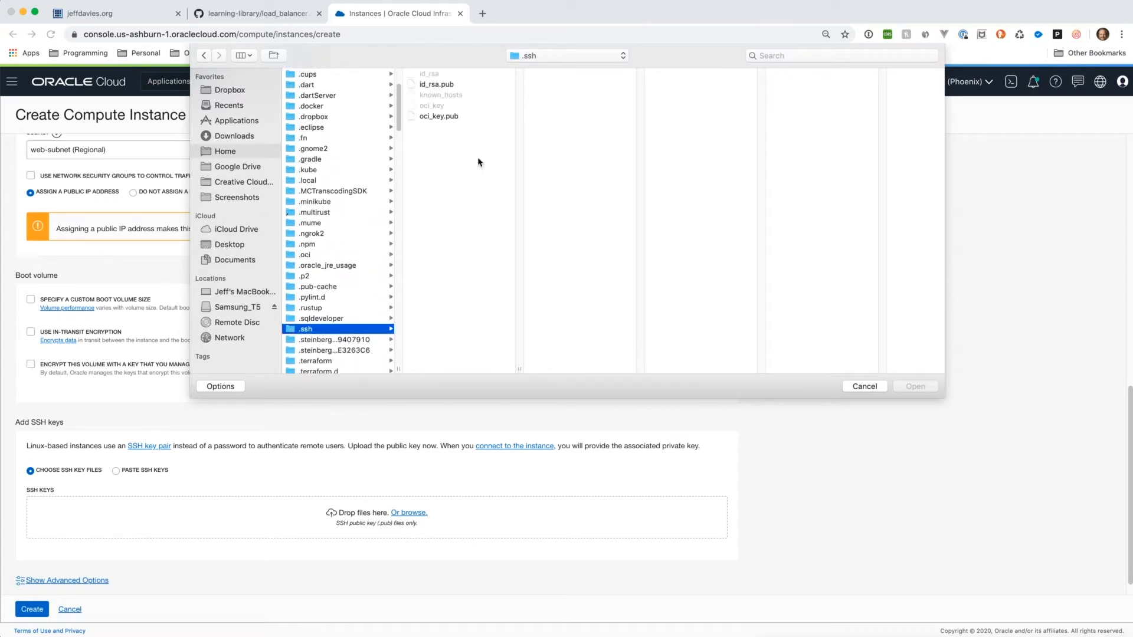
click(438, 84)
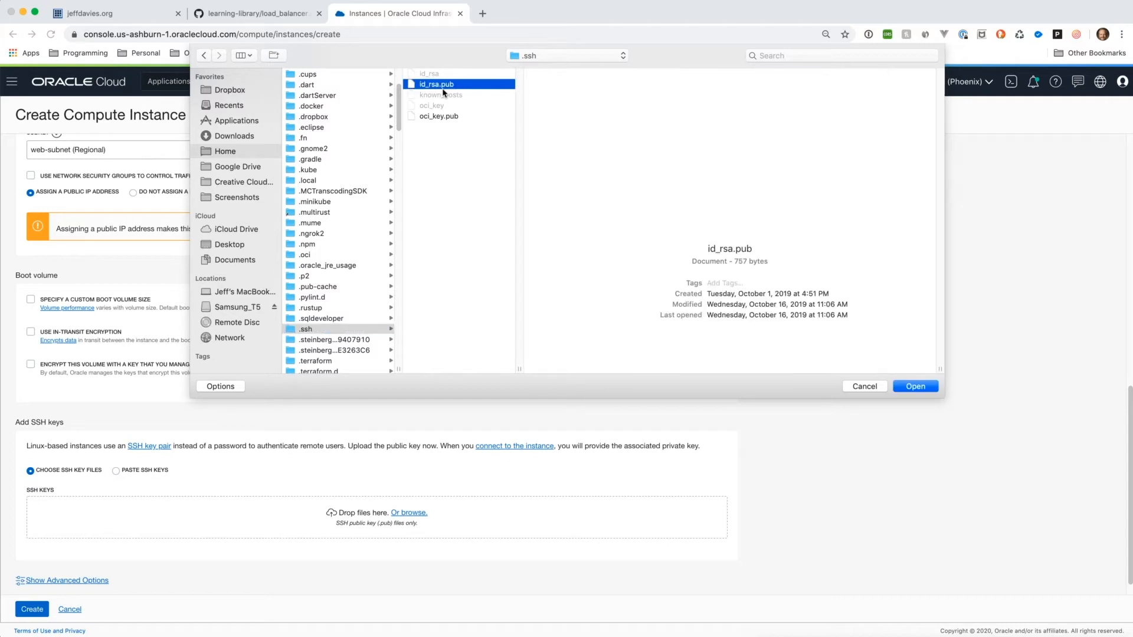
click(914, 387)
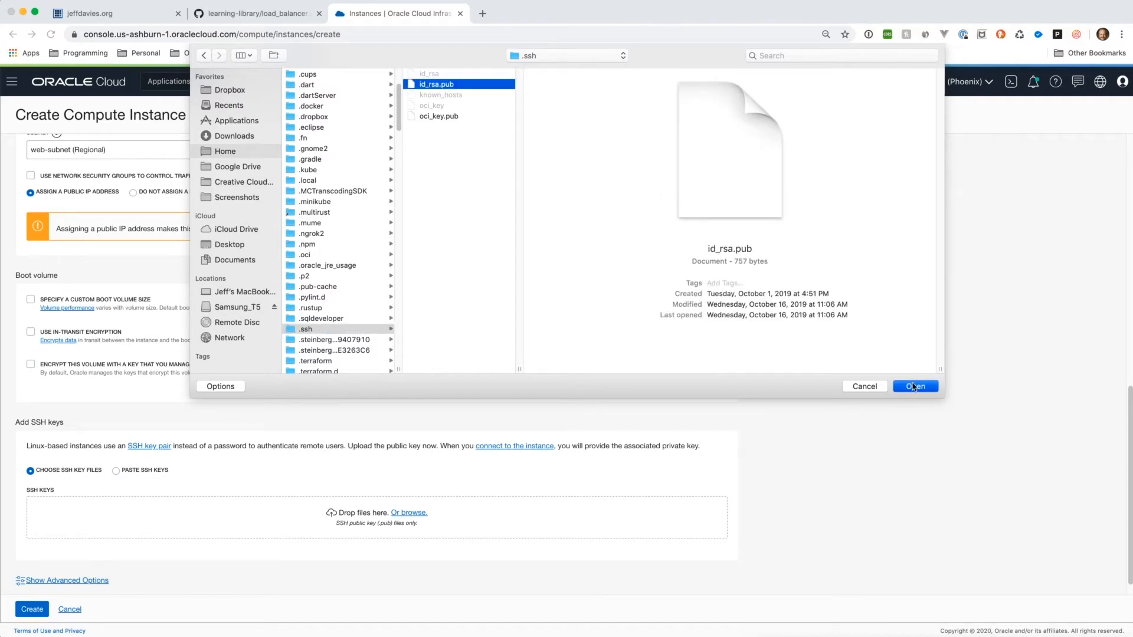
scroll(353, 435, down, 1)
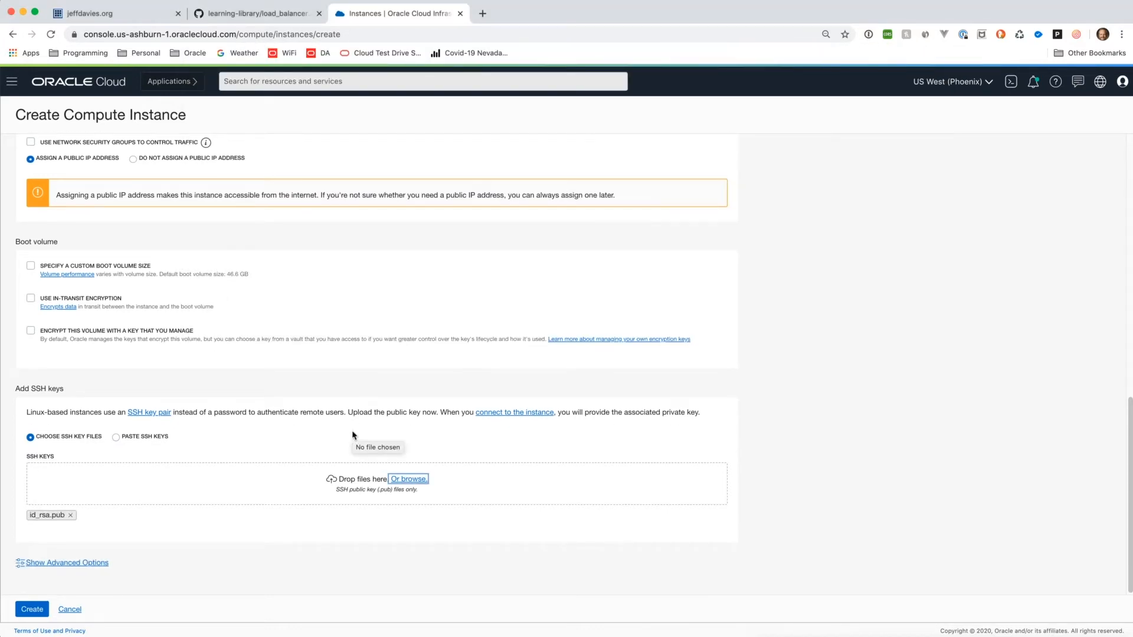
click(26, 608)
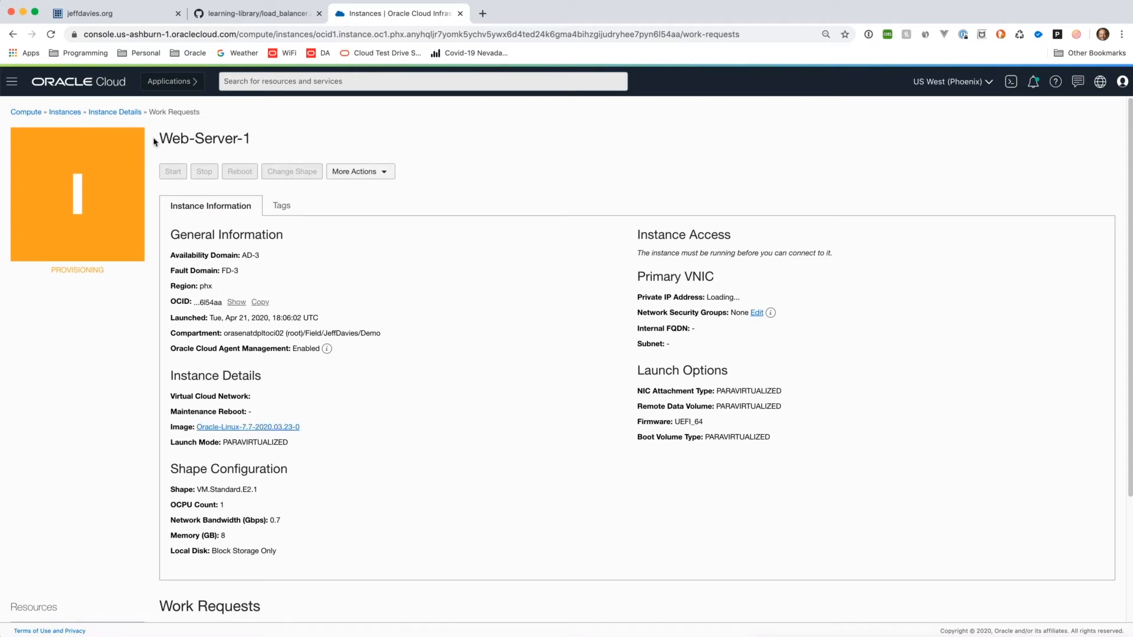
- Start a second compute instance named Web-Server-2 and place it in availability domain AD 3
click(71, 113)
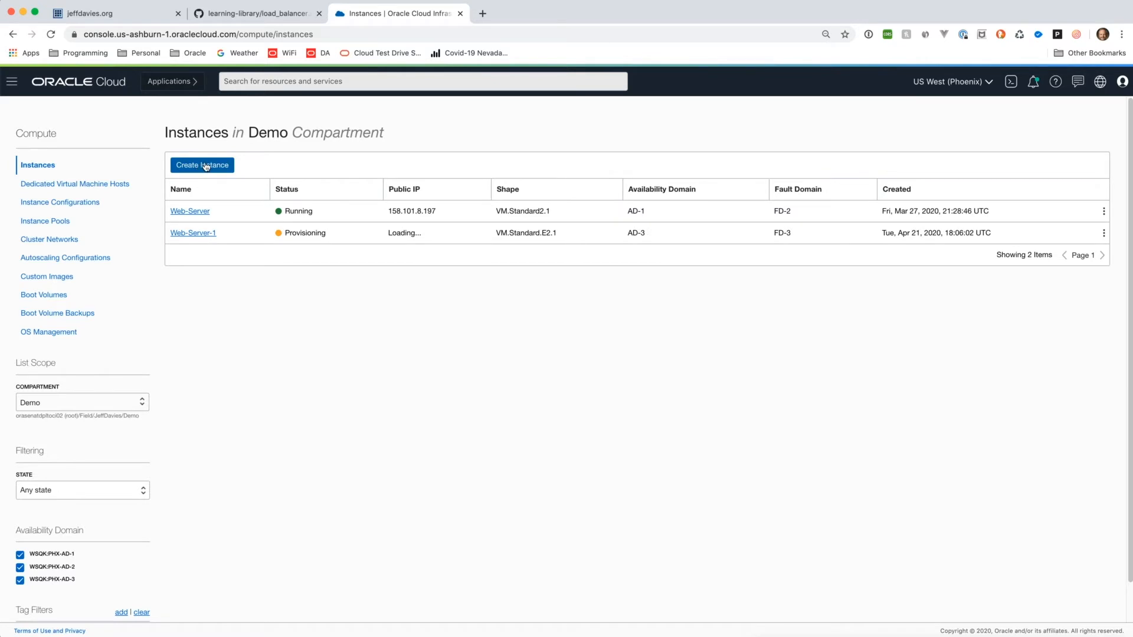
click(205, 167)
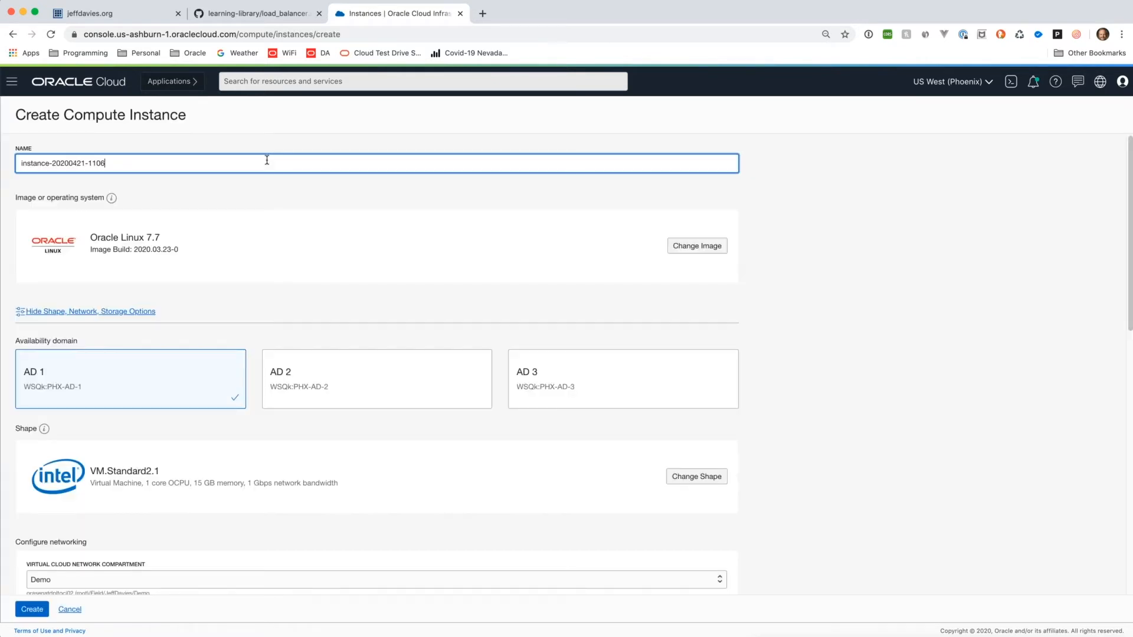
key(super+a)
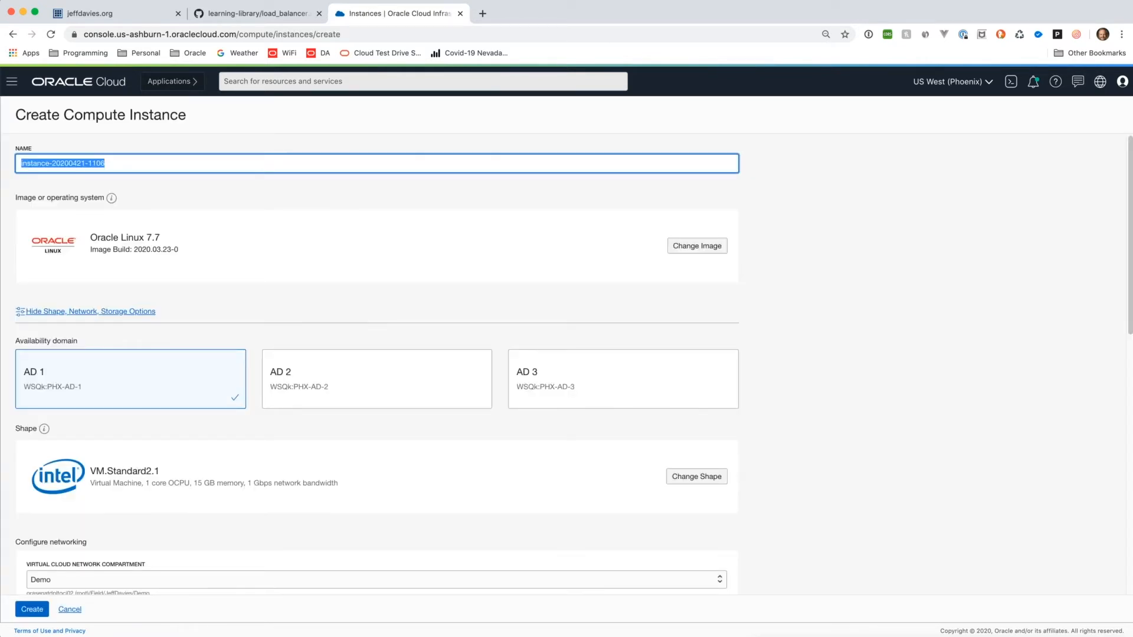
text(Web-S)
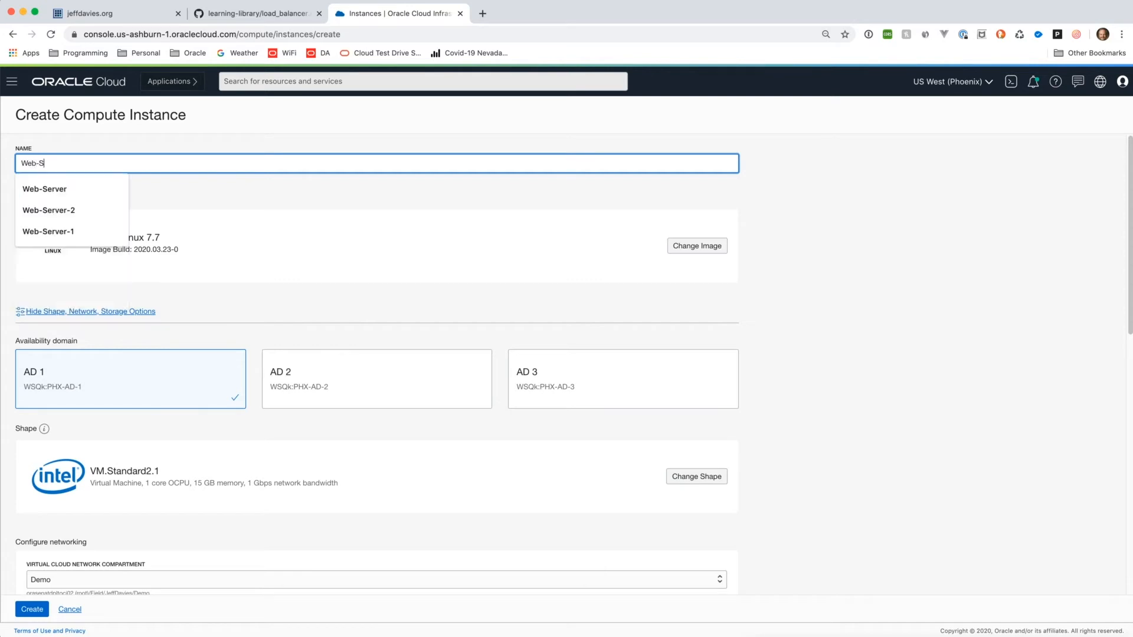
text(erver-2)
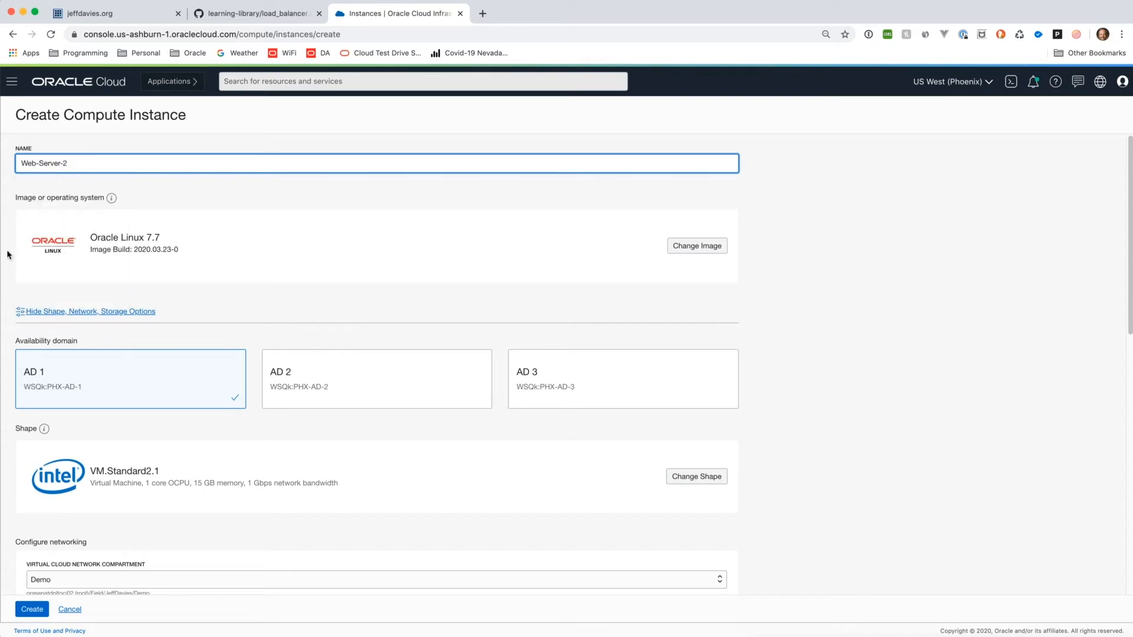
click(526, 392)
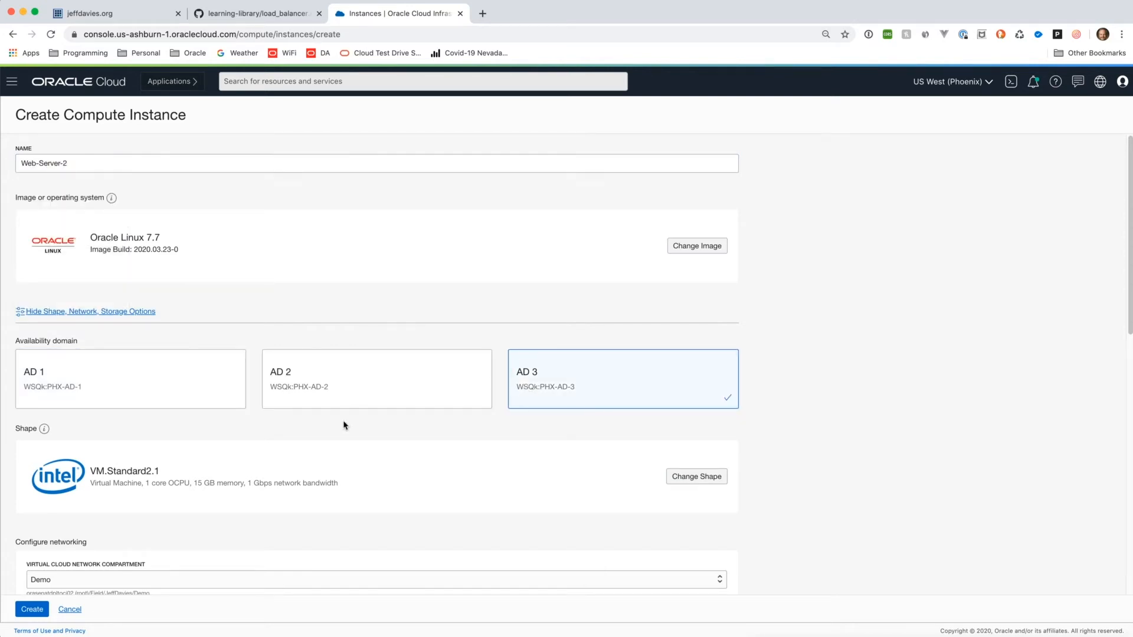
- Change the shape of Web-Server-2 to the virtual machine shape VM.Standard.E2.1
scroll(379, 430, down, 5)
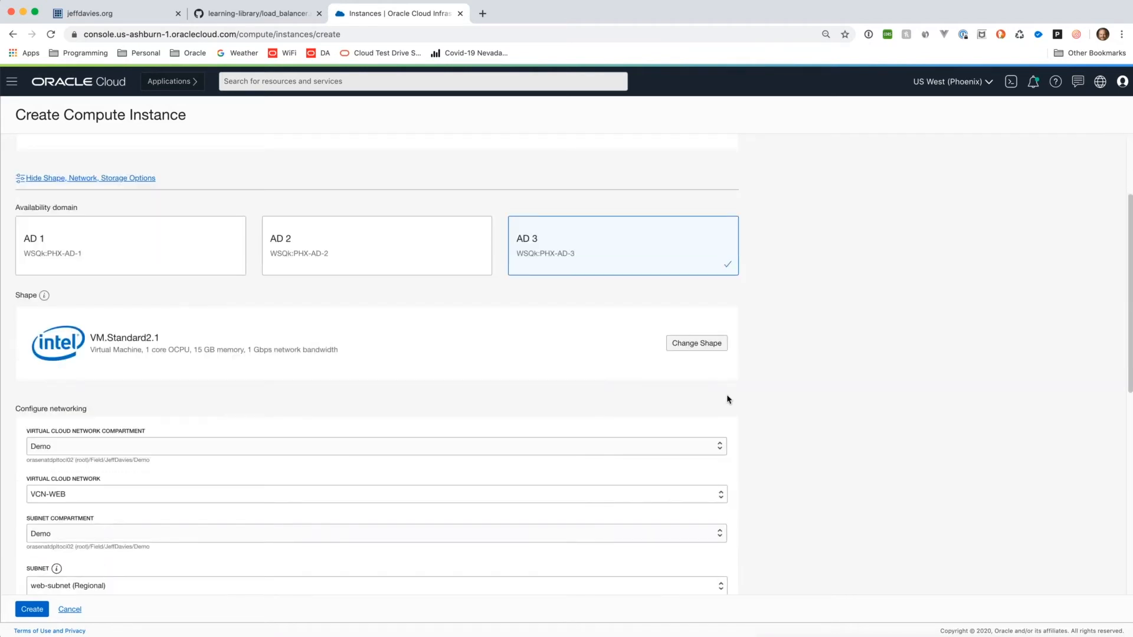
click(698, 348)
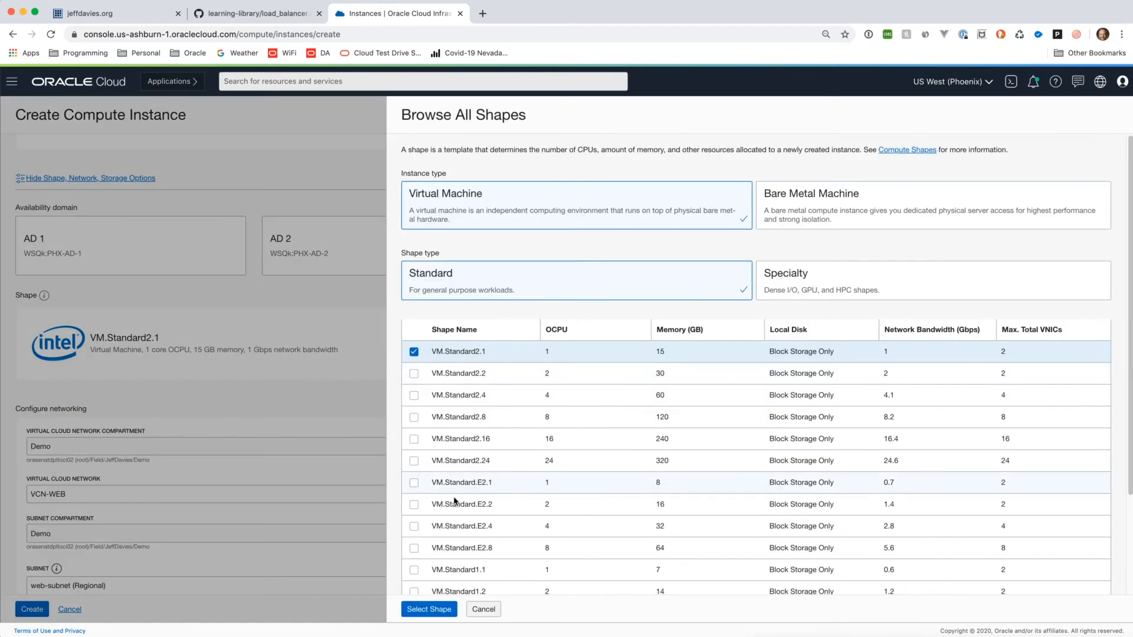
click(414, 482)
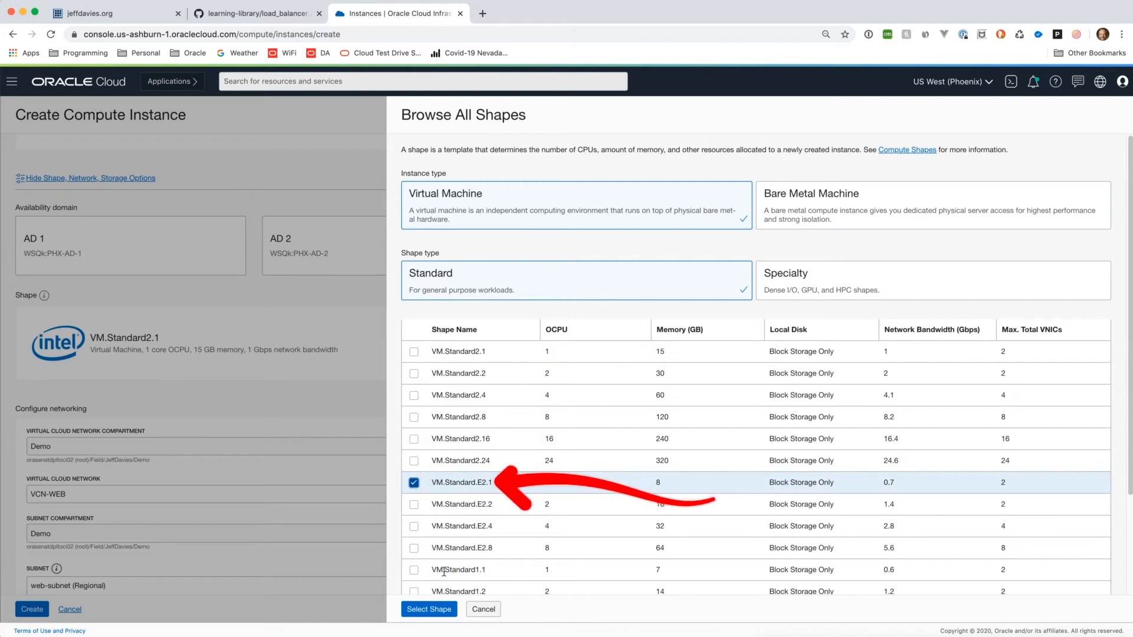
click(442, 609)
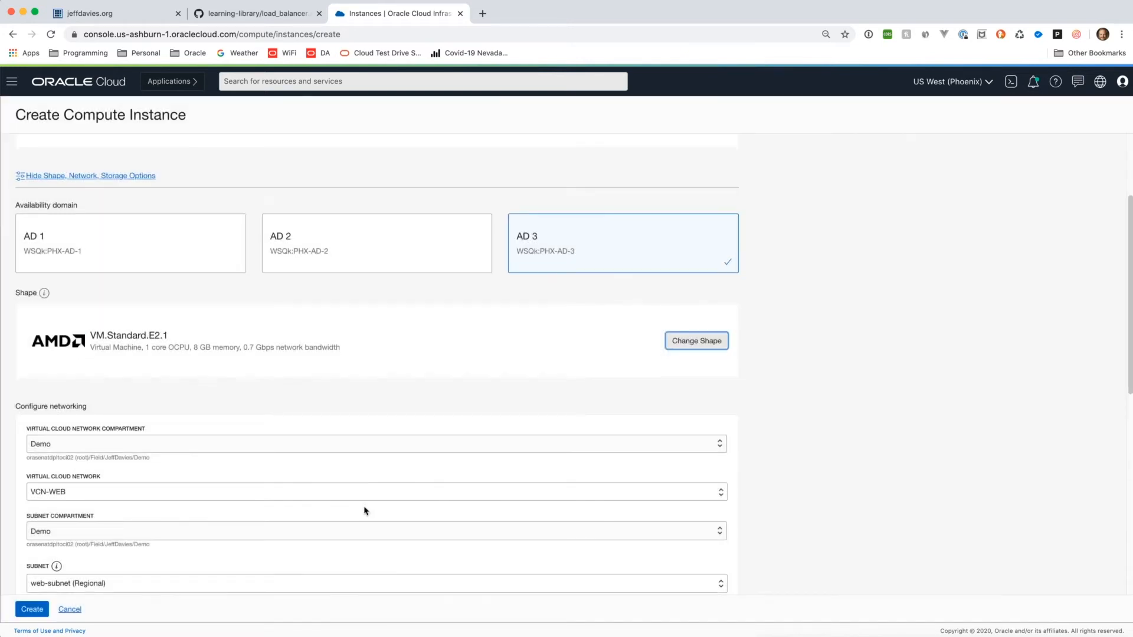
scroll(364, 511, down, 4)
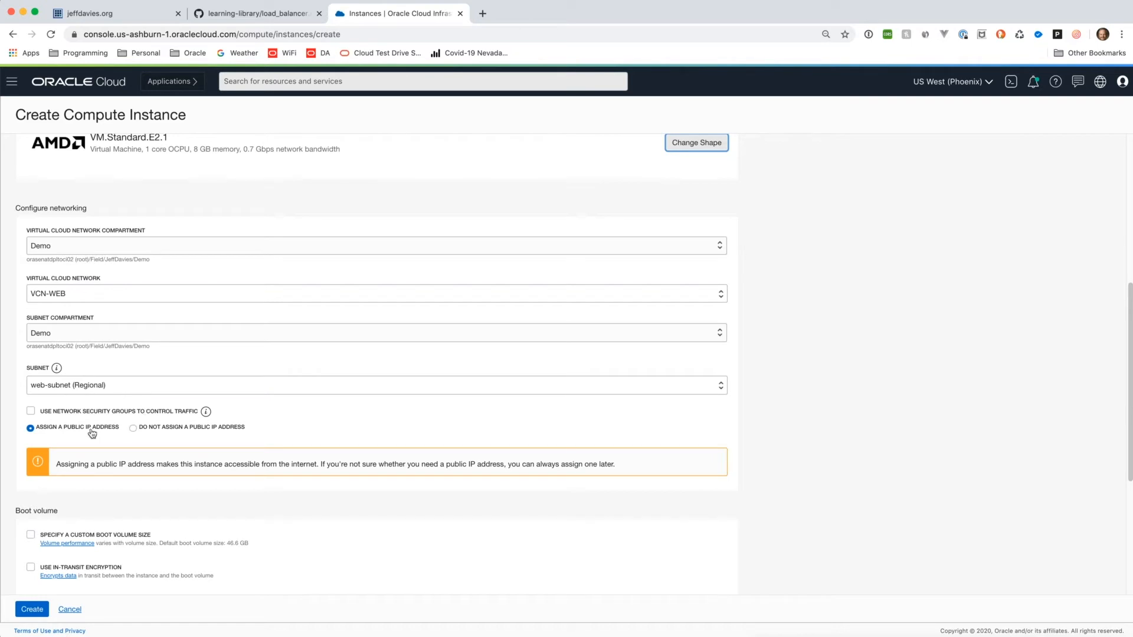
- Add the SSH public key file id_rsa.pub to Web-Server-2 and create the instance
scroll(157, 452, down, 2)
scroll(160, 455, down, 4)
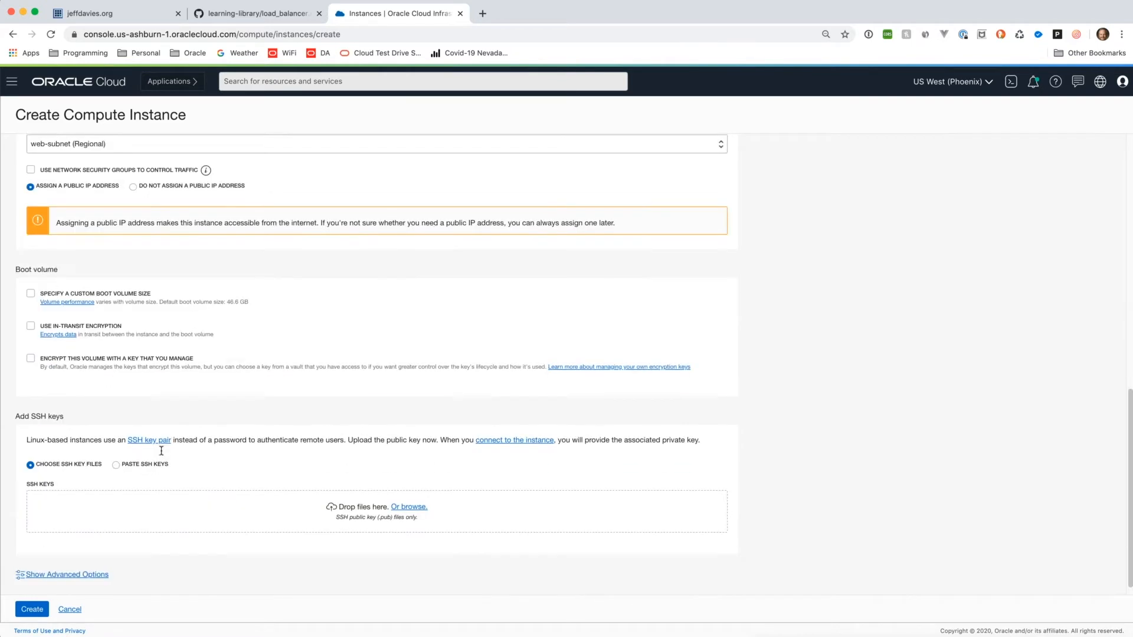
click(409, 496)
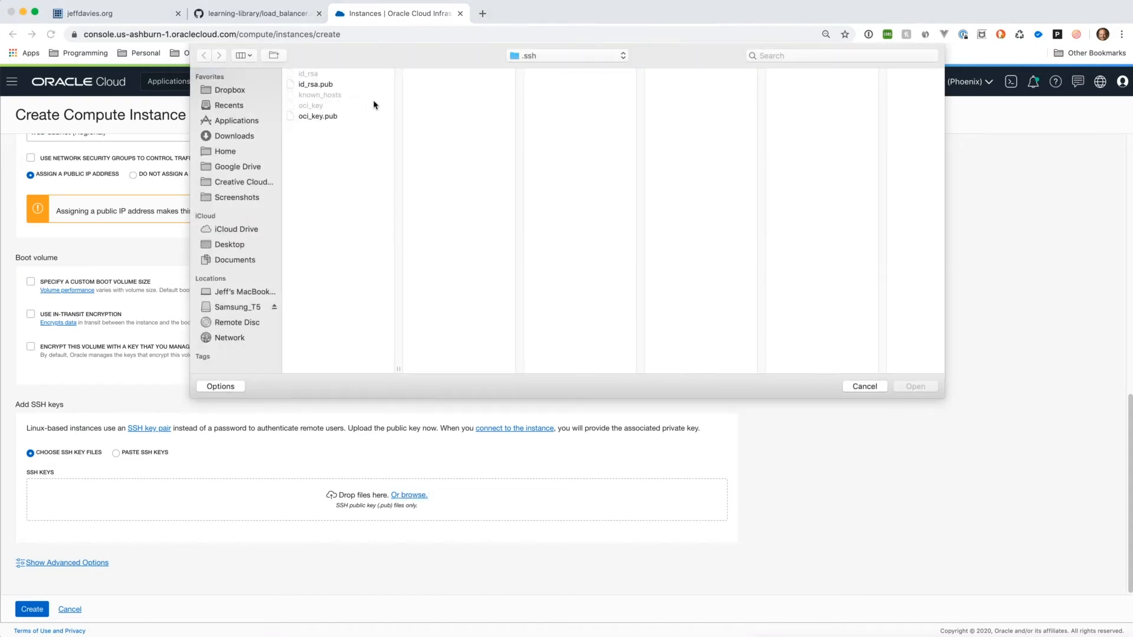
click(316, 86)
click(914, 386)
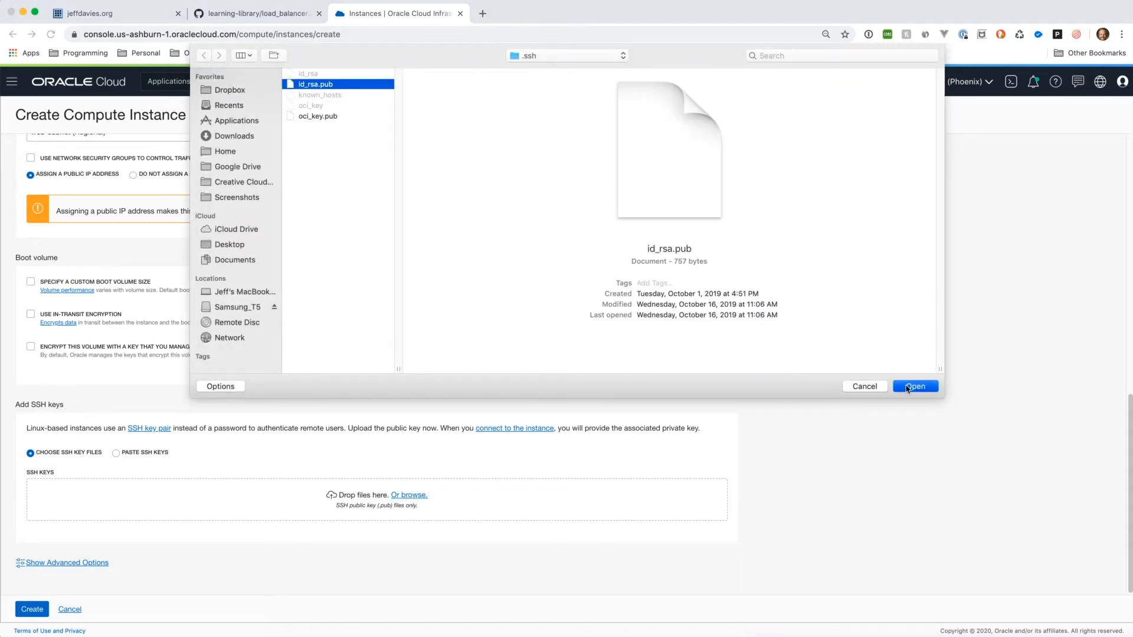
click(19, 614)
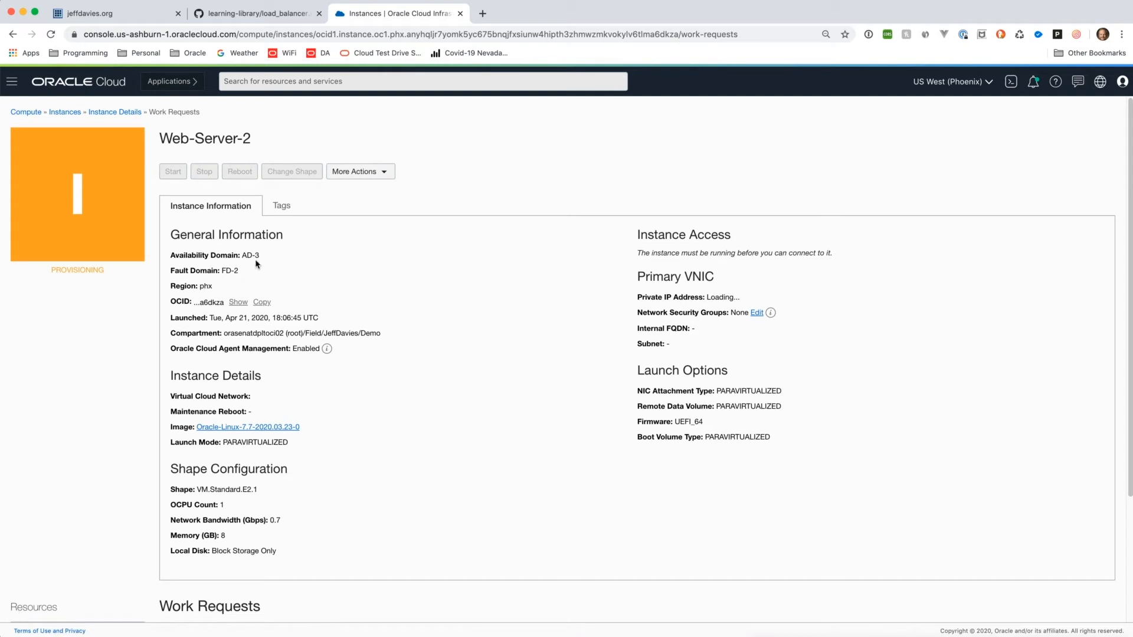
- Return to the instances list in the Demo compartment and copy the public IP address of Web-Server-1
click(113, 114)
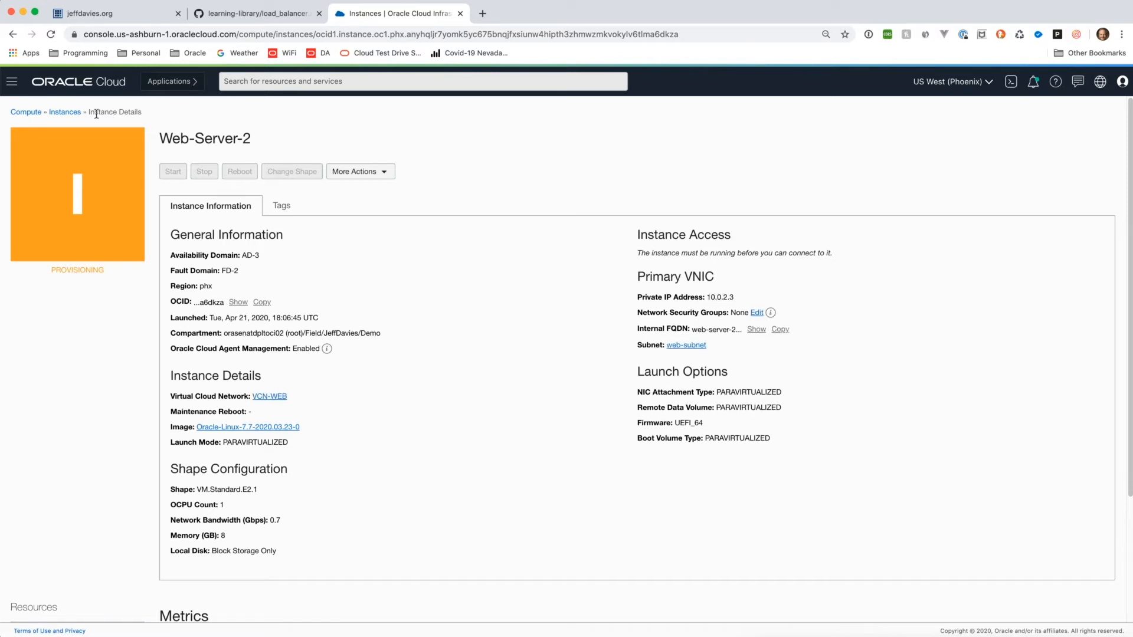
click(66, 112)
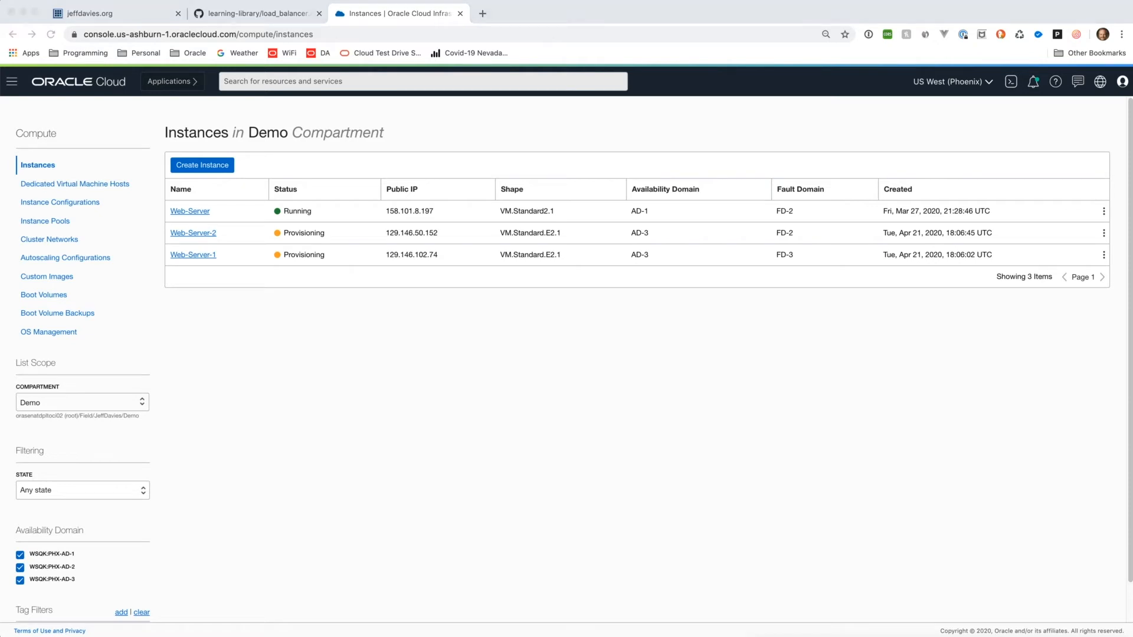
drag(688, 636, 705, 219)
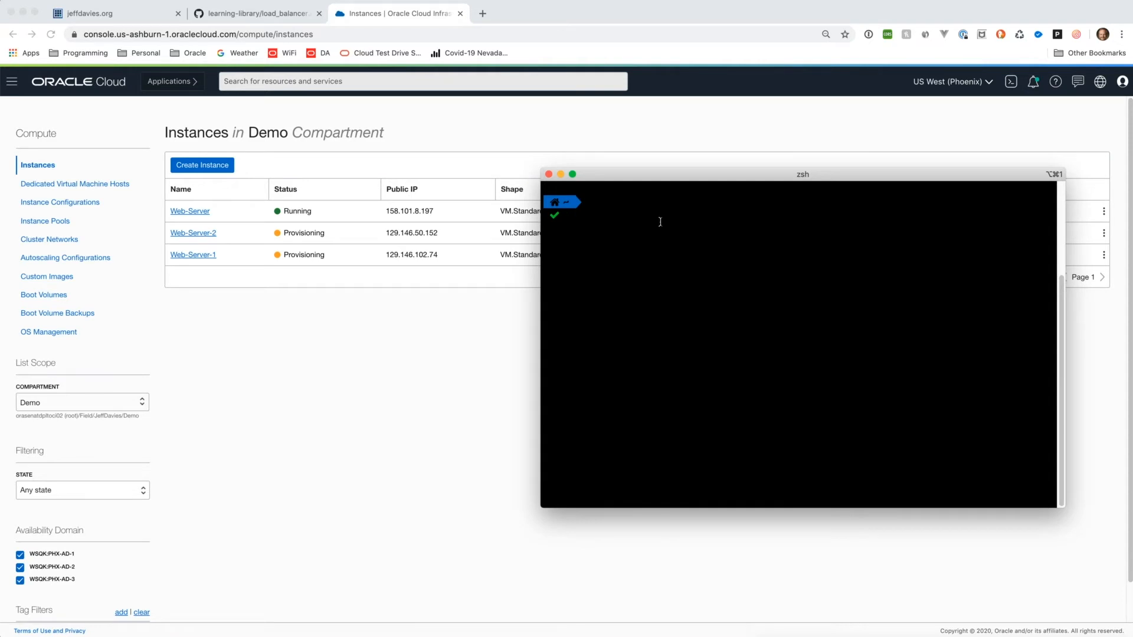
click(333, 250)
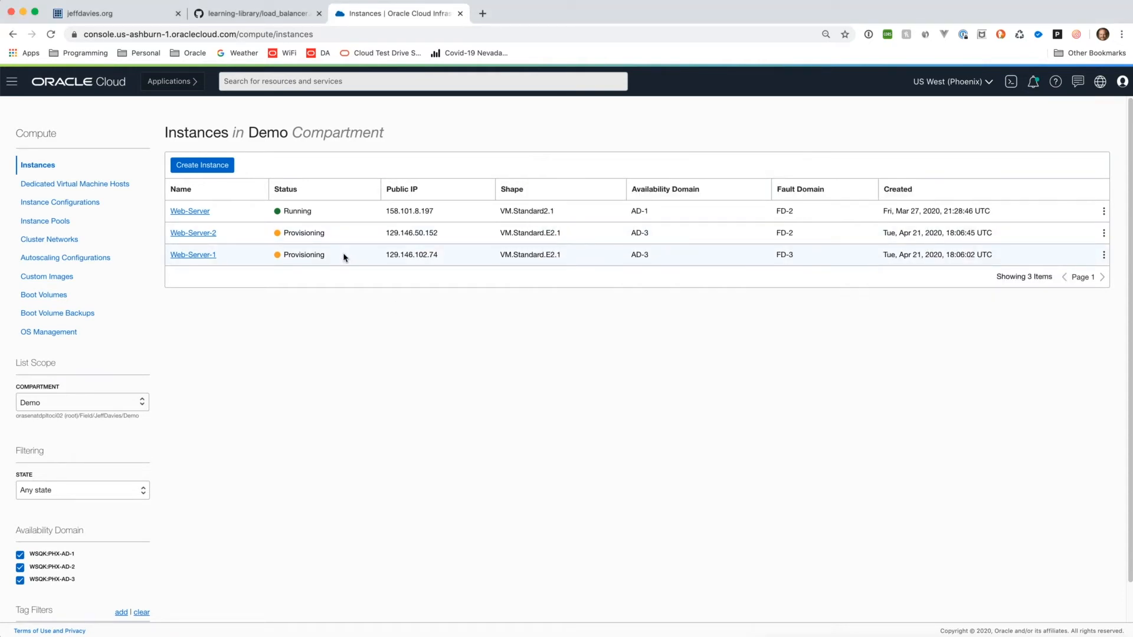
drag(448, 256, 387, 257)
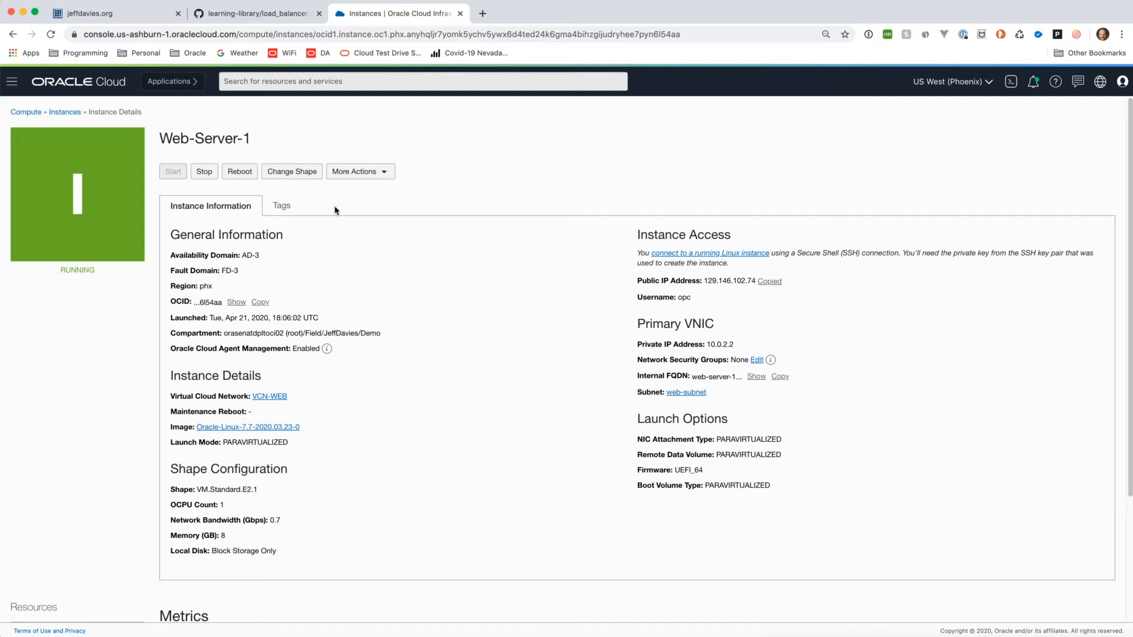
key(super+Tab)
text(ssh opc@)
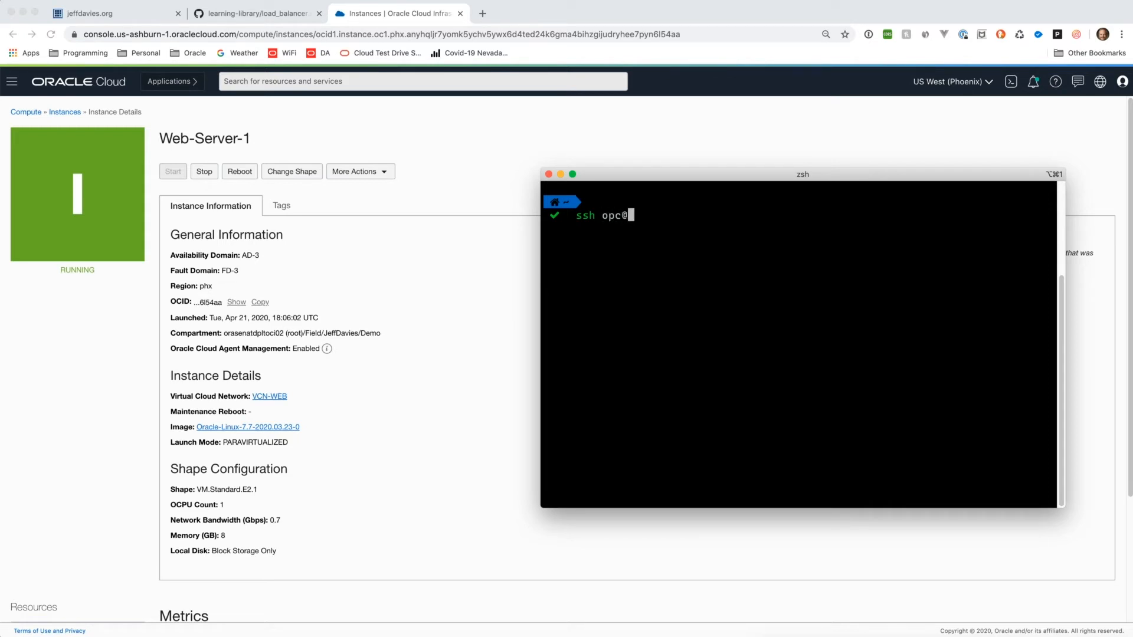
text(129.146.102.74)
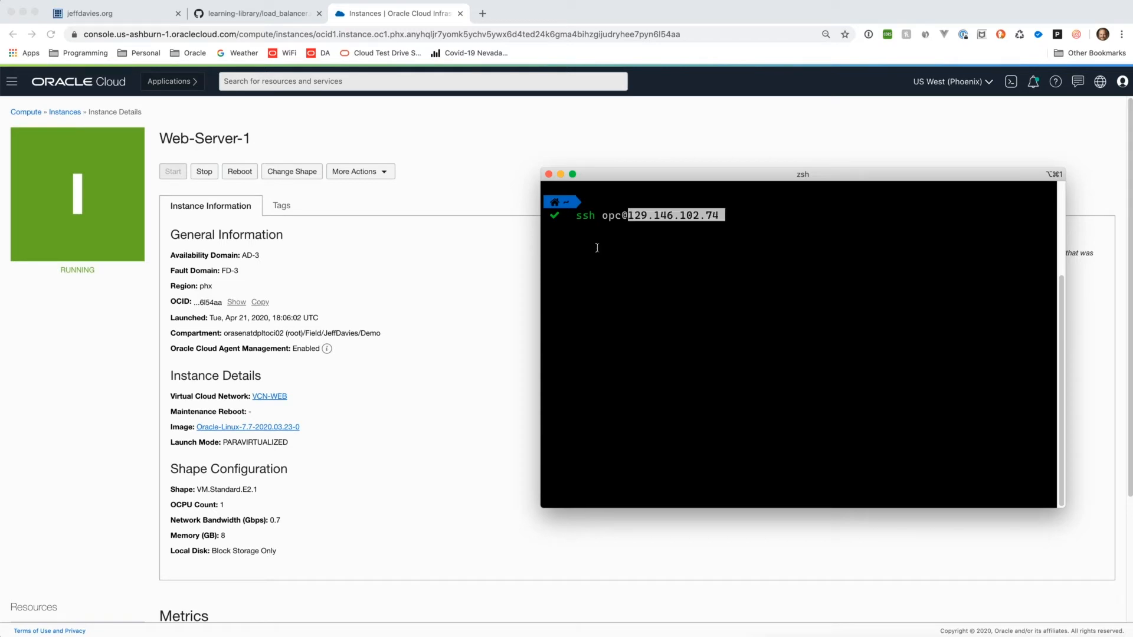
key(Return)
text(yes)
key(Return)
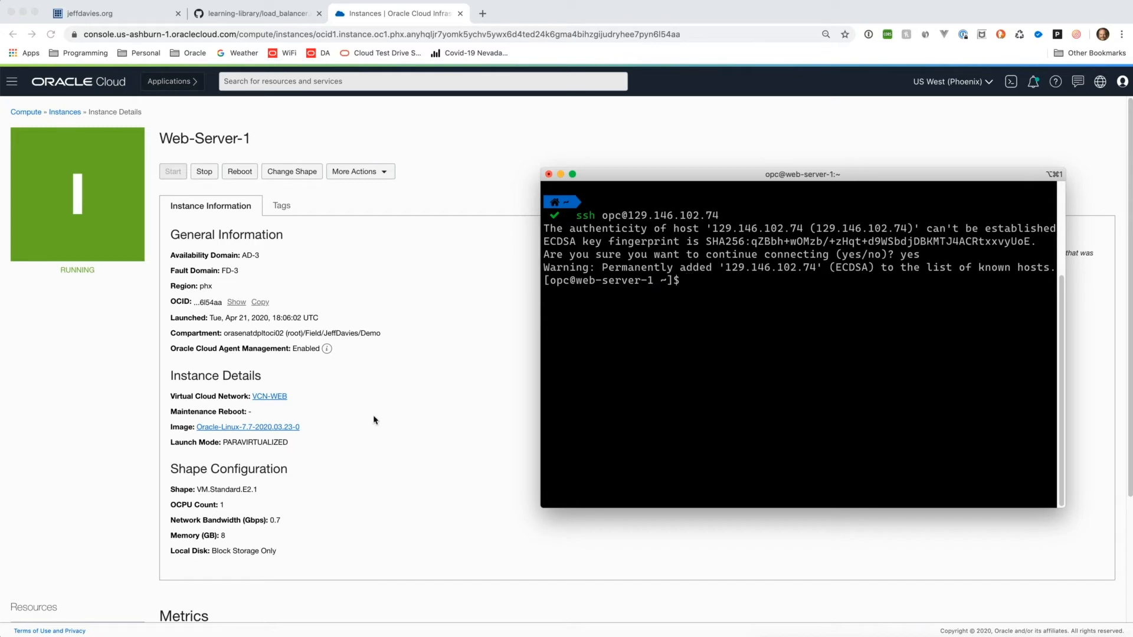
- Copy the HTTP server install command from the GitHub lab guide and run sudo yum install httpd -y in Web-Server-1's terminal session
click(245, 9)
scroll(434, 139, down, 7)
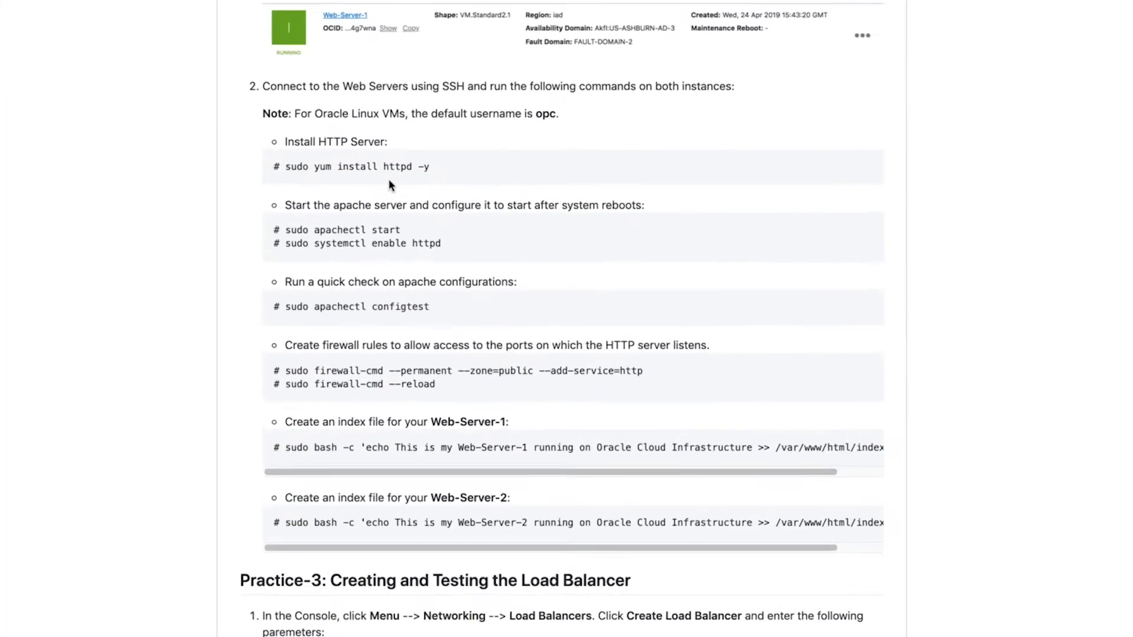
drag(380, 106, 178, 104)
key(super+c)
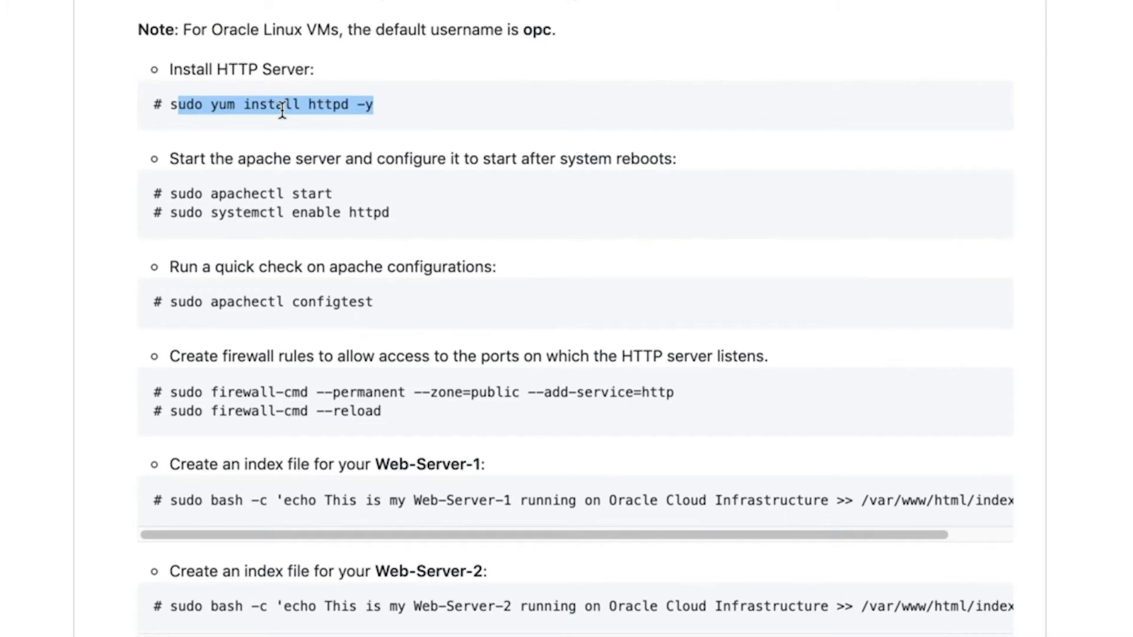
key(super+Tab)
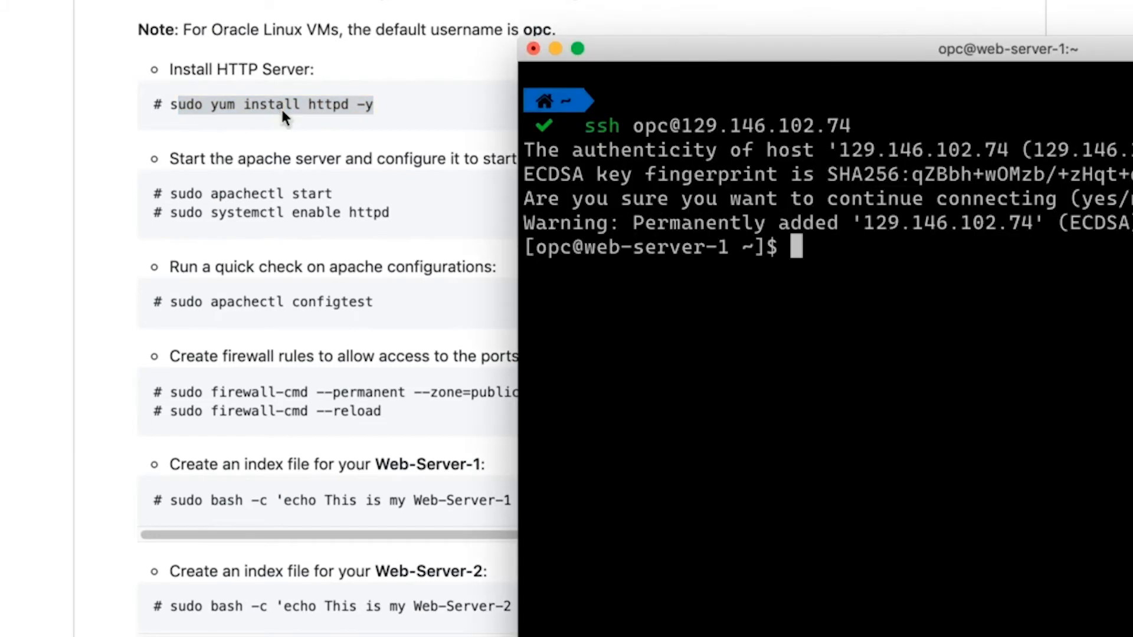
key(super+v)
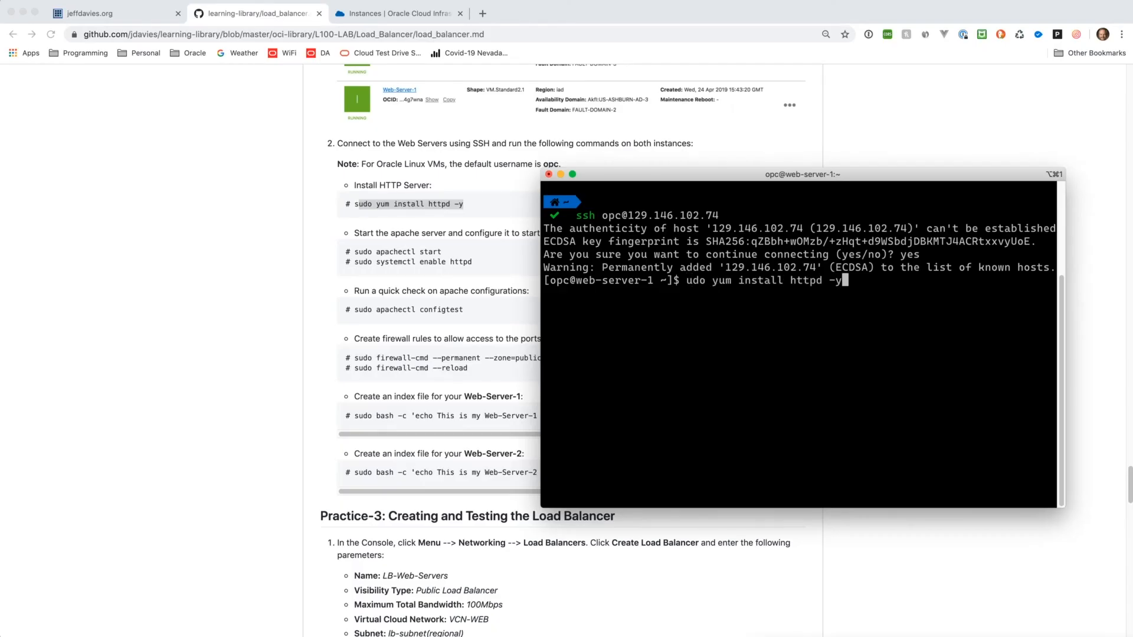
key(Return)
text(s)
key(super+v)
key(Return)
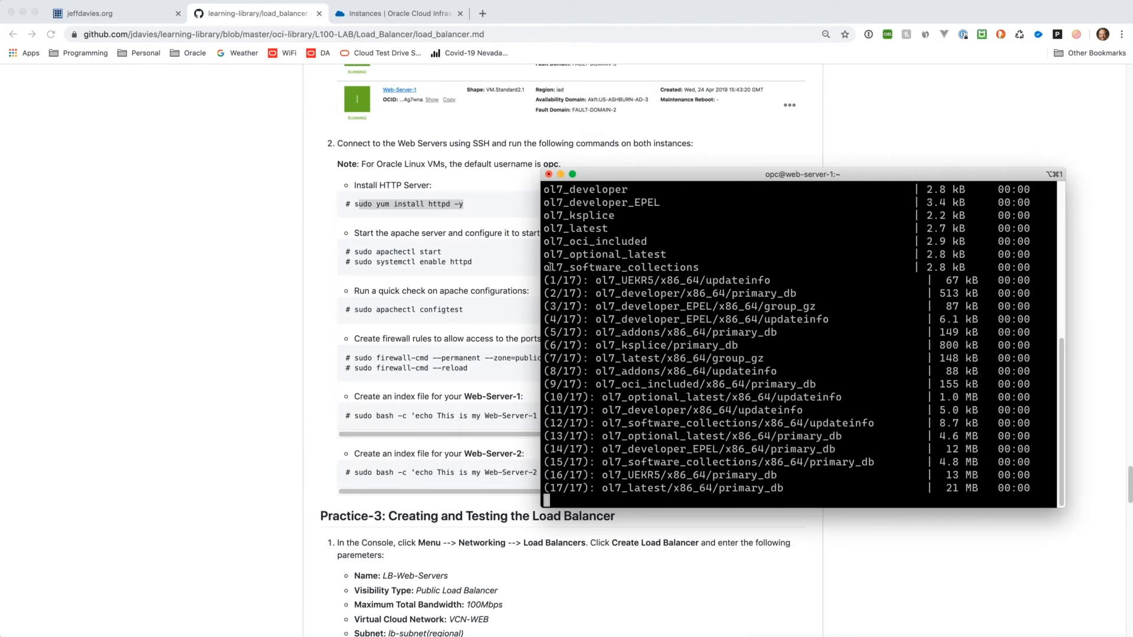
- Copy the Apache start command from the lab guide and run sudo apachectl start on Web-Server-1
click(451, 255)
drag(443, 252, 353, 251)
key(super+c)
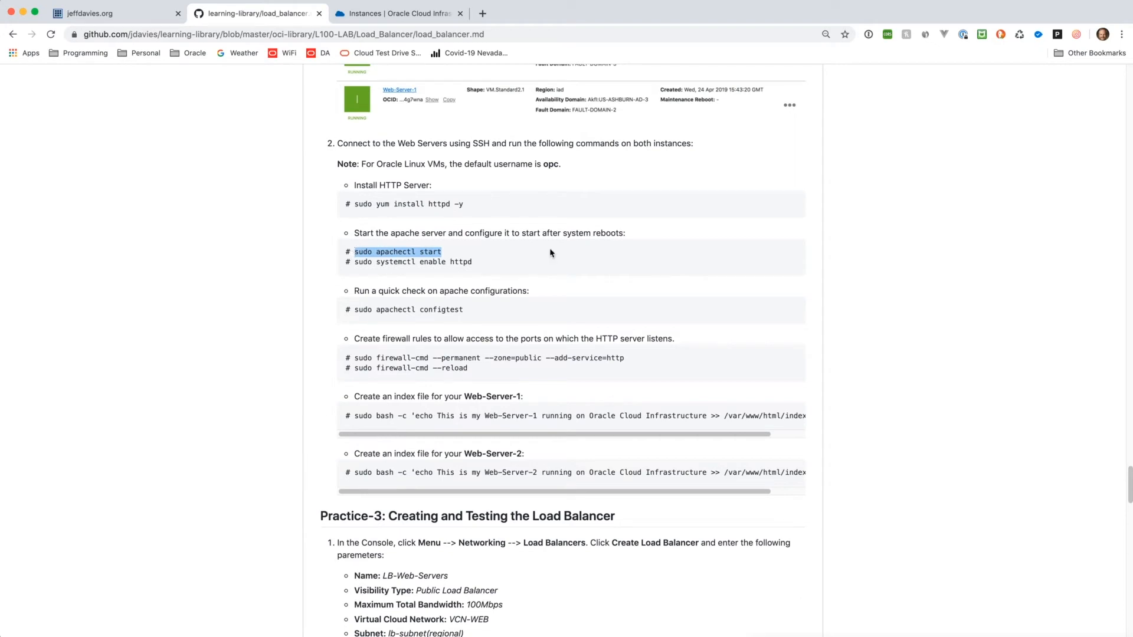
key(super+Tab)
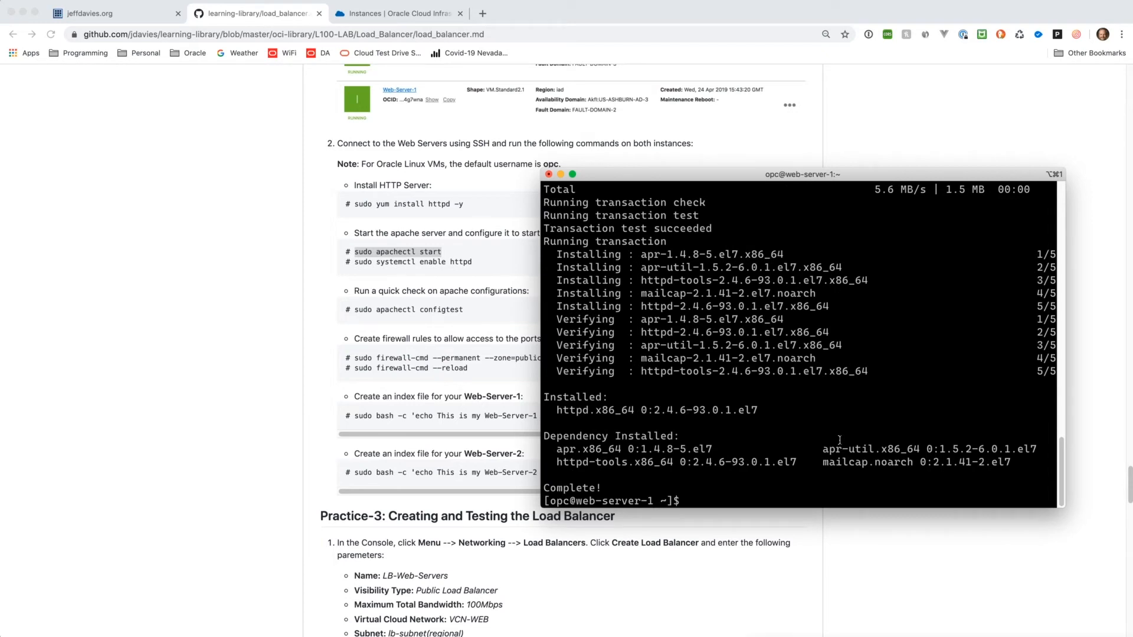
key(super+v)
key(Return)
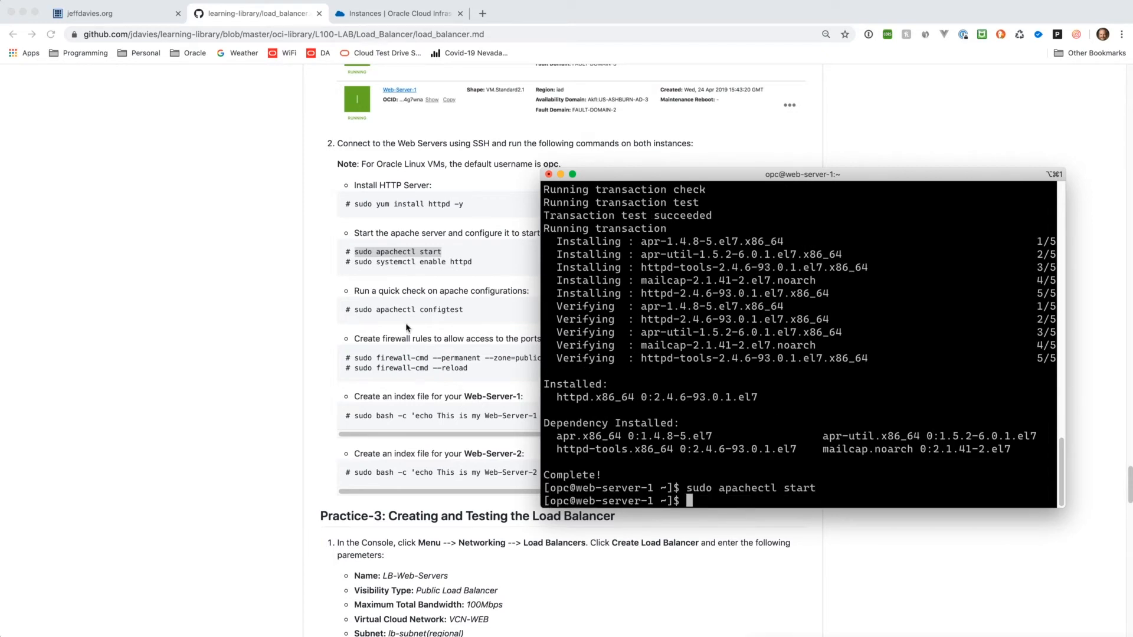
- Make Apache start after reboots by running the guide's command sudo systemctl enable httpd on Web-Server-1
click(428, 264)
drag(473, 264, 355, 266)
key(super+c)
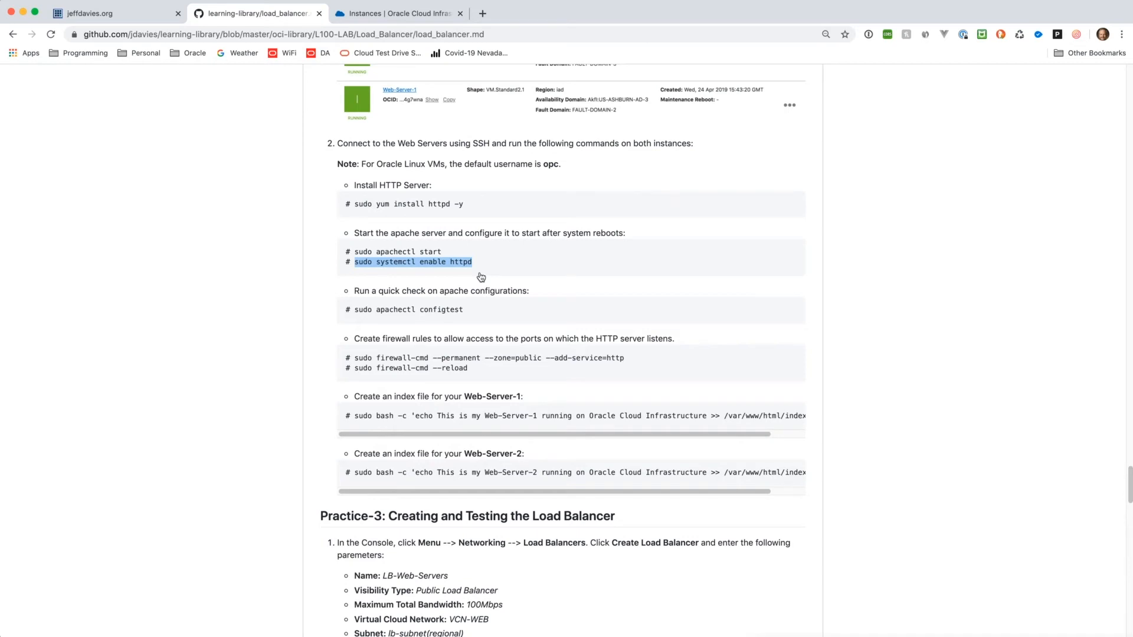
key(super+Tab)
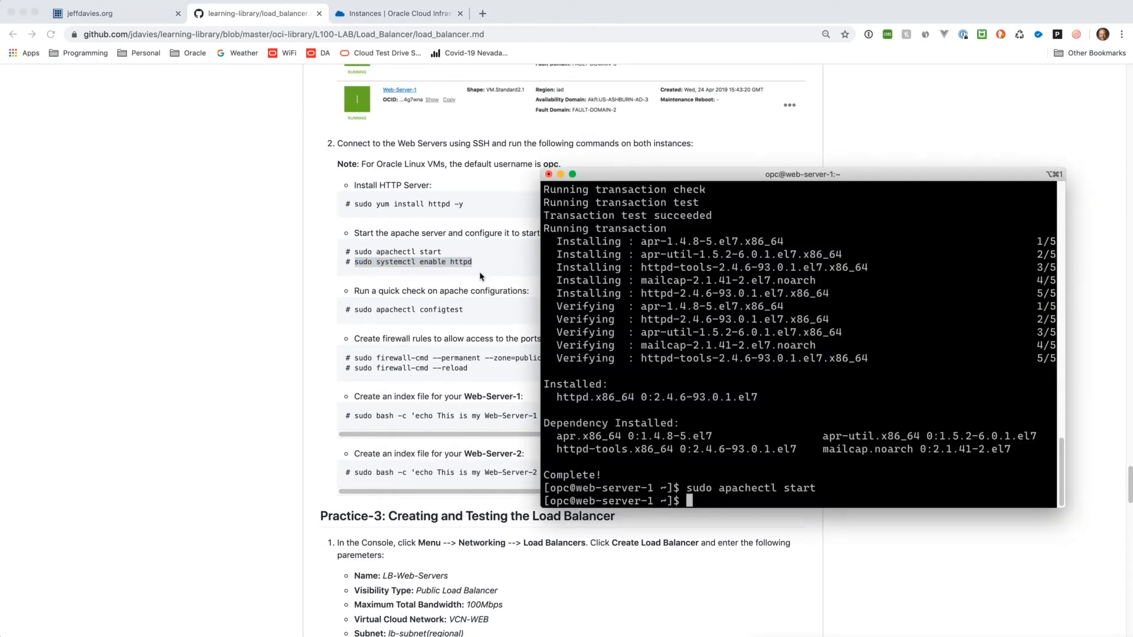
key(super+v)
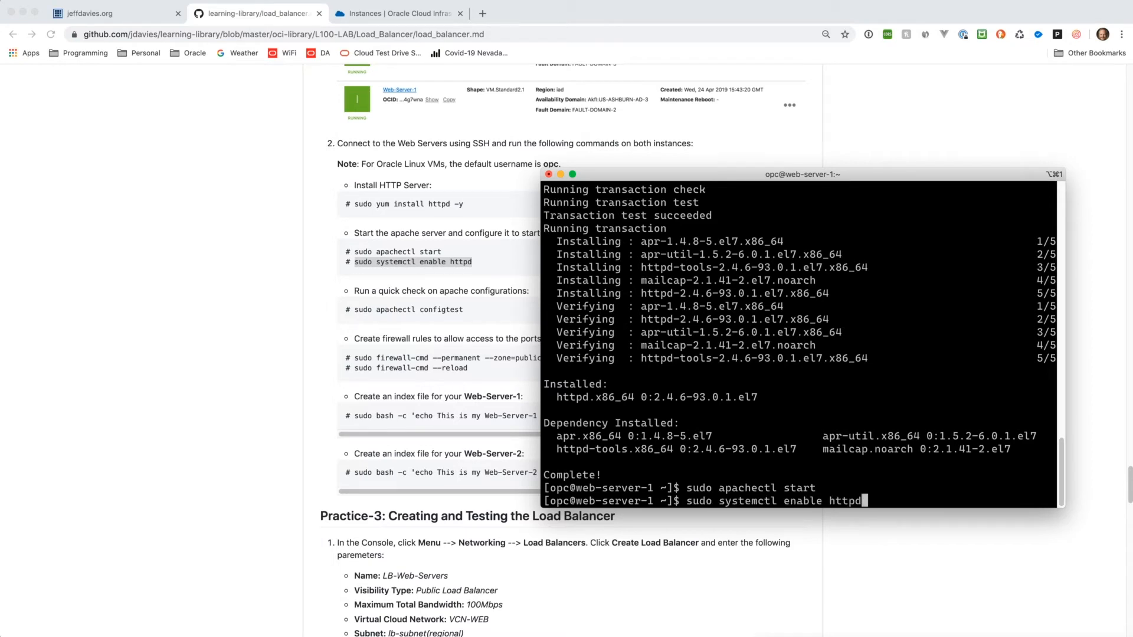
key(Return)
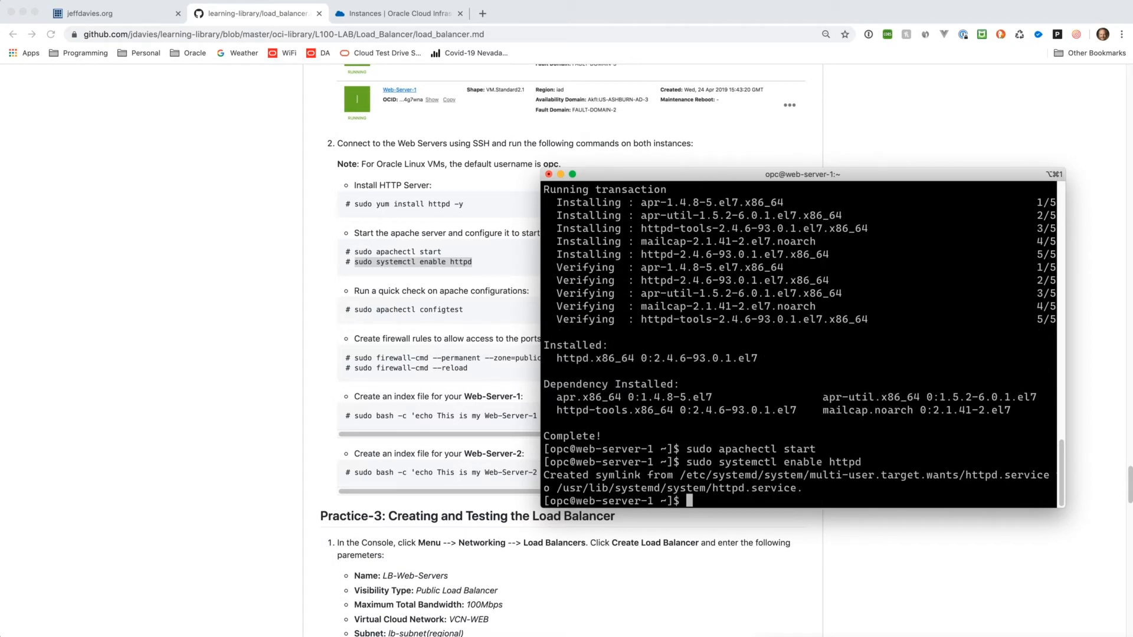
- Check the Apache configuration on Web-Server-1 with the guide's command sudo apachectl configtest
click(460, 312)
drag(466, 312, 354, 311)
key(super+c)
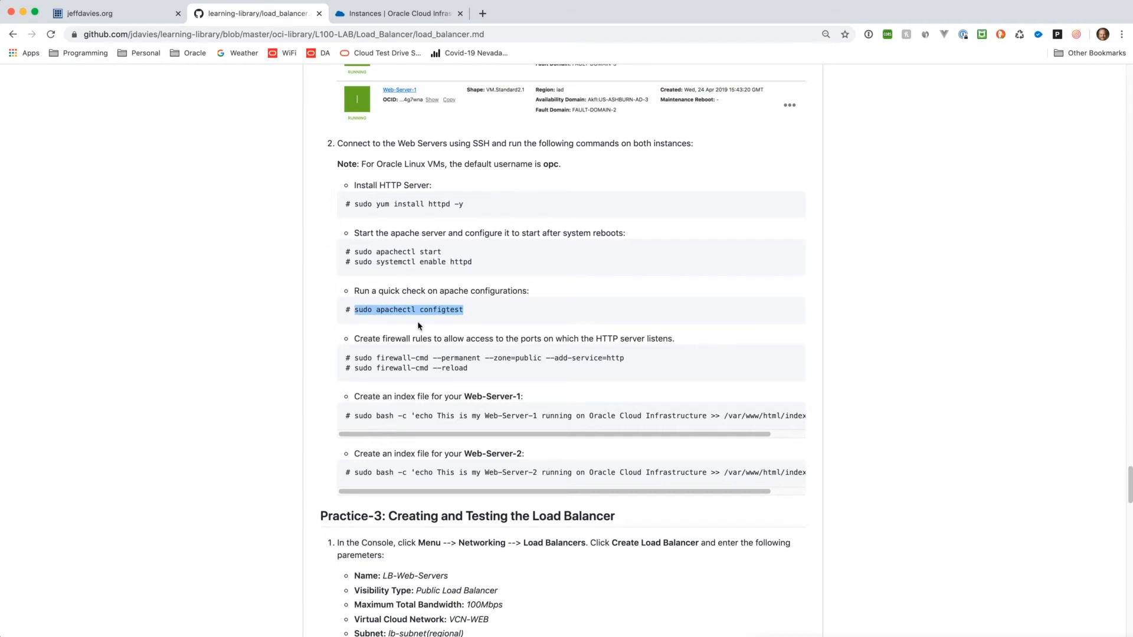
key(super+Tab)
key(super+v)
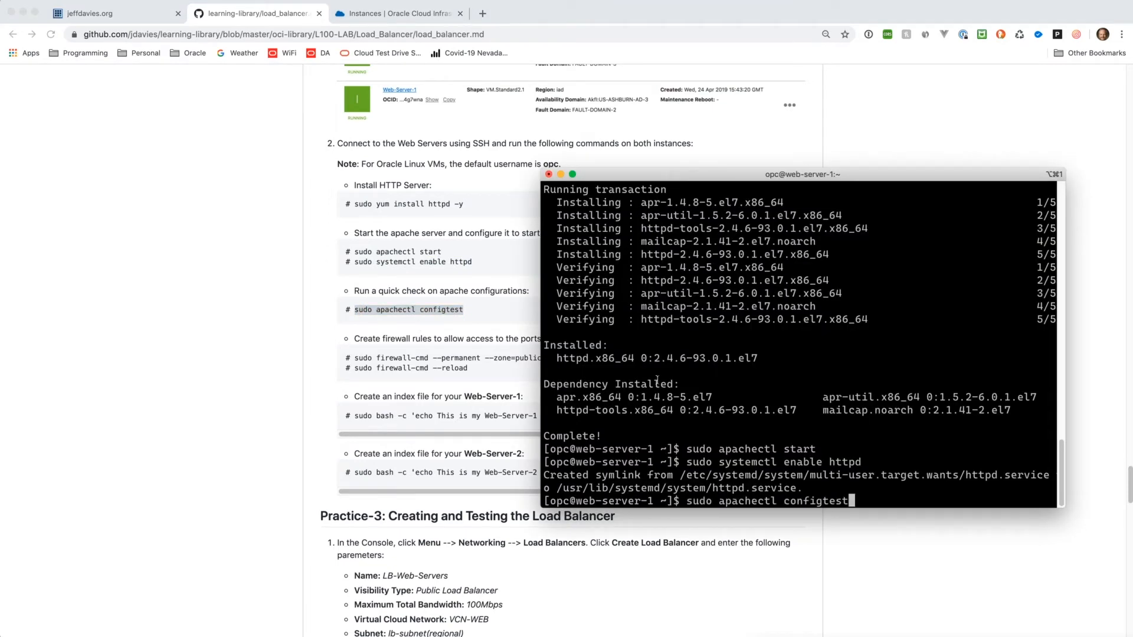
key(Return)
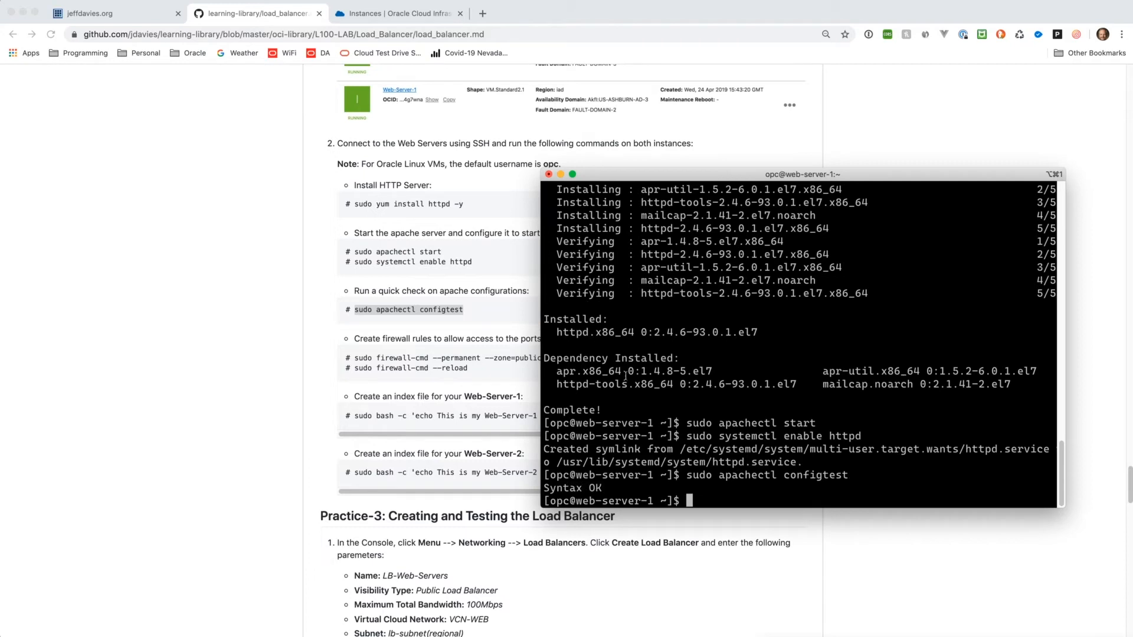
- Allow HTTP through Web-Server-1's firewall by running the guide's command sudo firewall-cmd --permanent --zone=public --add-service=http
key(super+Tab)
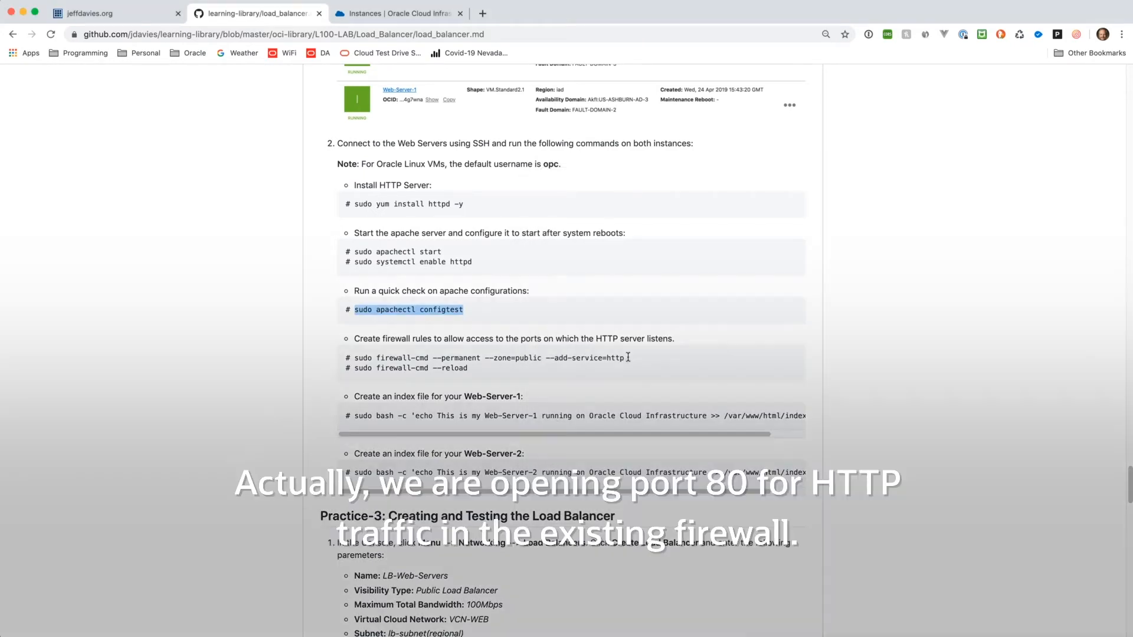
drag(629, 357, 443, 360)
drag(399, 359, 355, 358)
key(super+c)
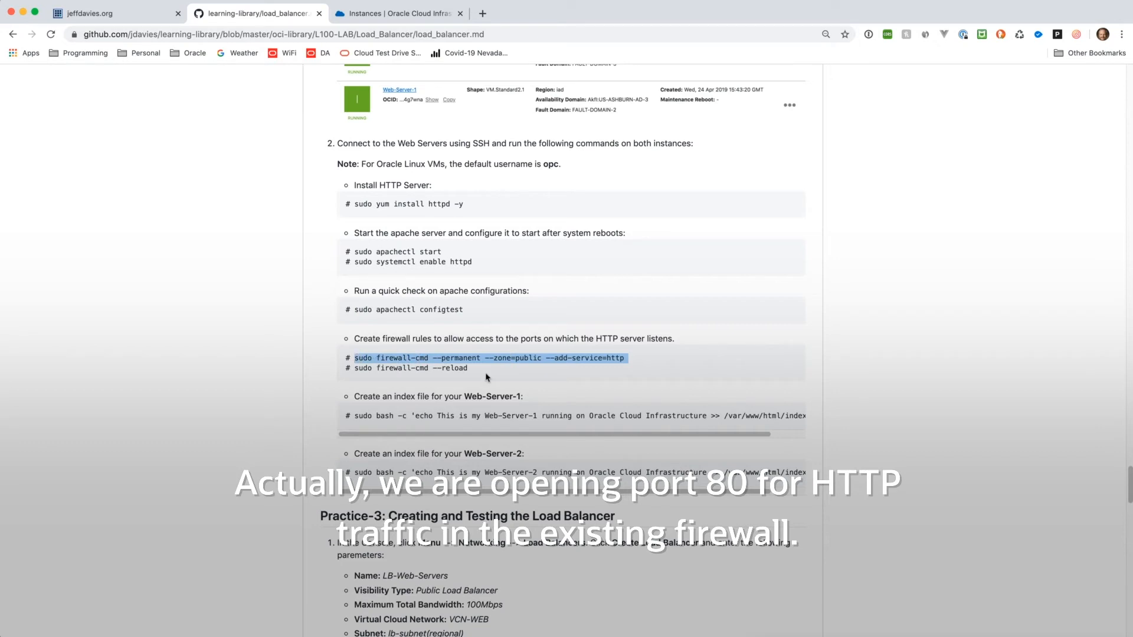
key(super+Tab)
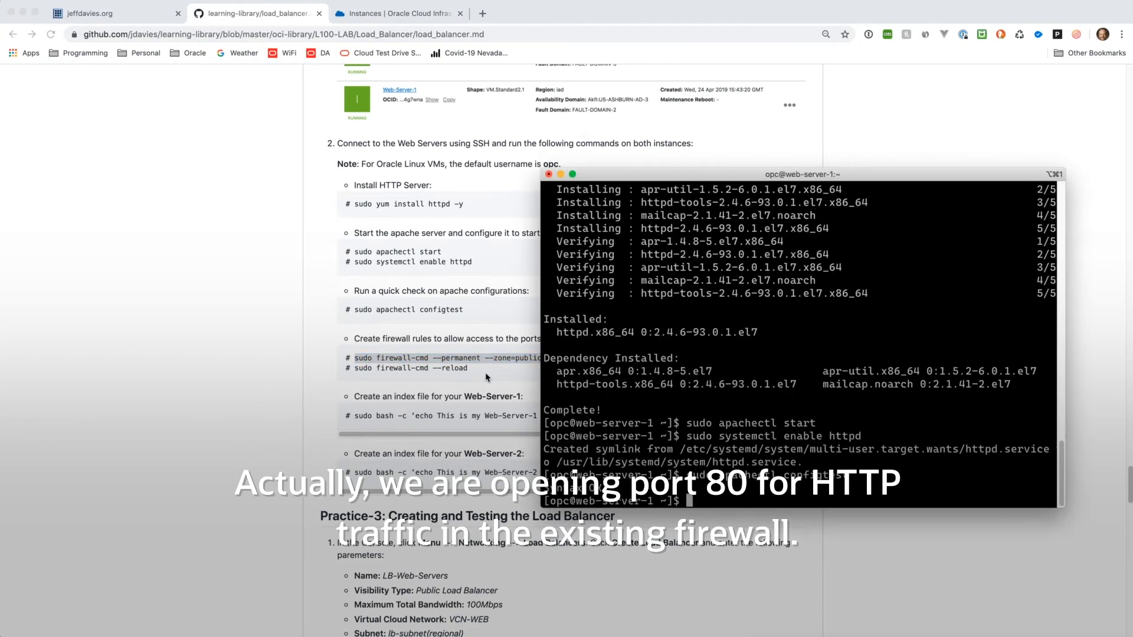
key(super+v)
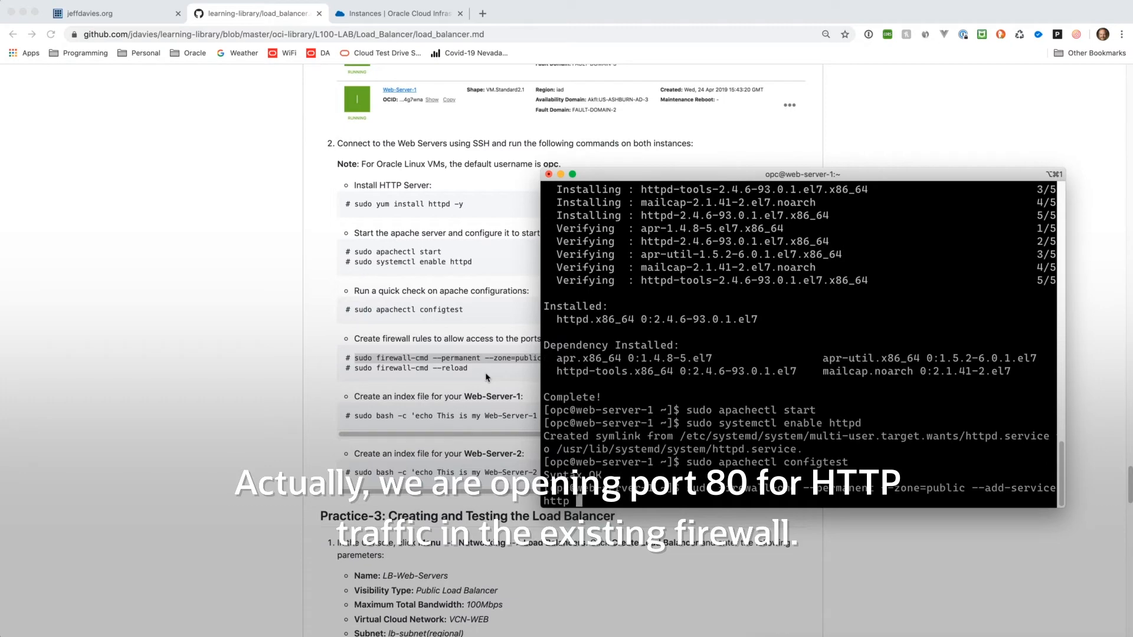
key(Return)
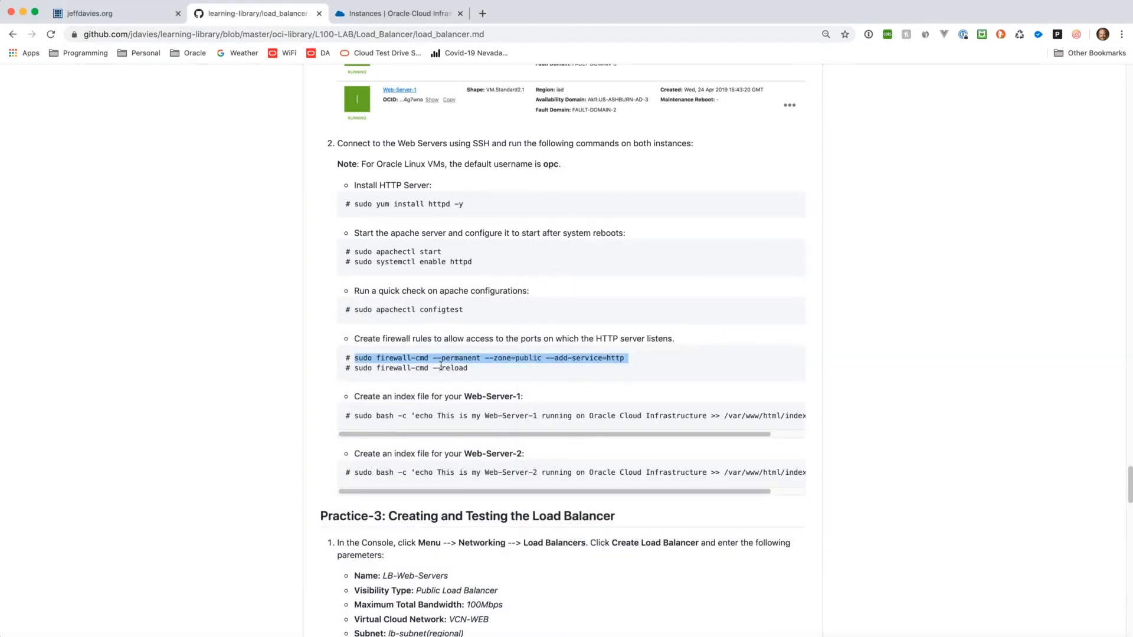
- Reload Web-Server-1's firewall rules with the guide's command sudo firewall-cmd --reload
key(super+Tab)
drag(468, 369, 355, 373)
key(super+c)
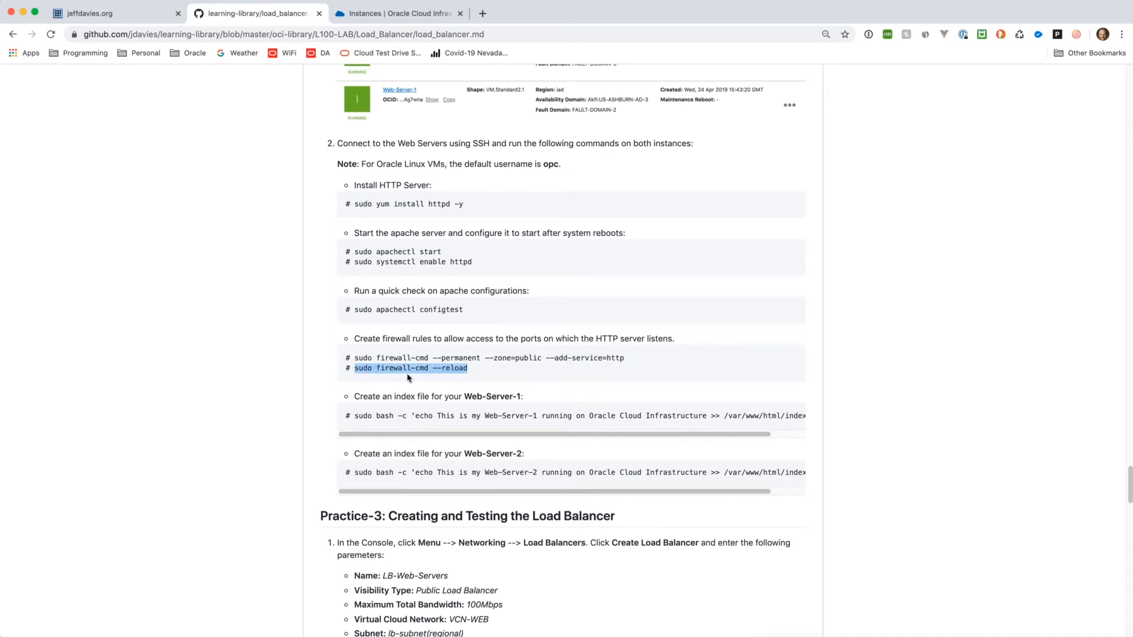
key(super+Tab)
key(super+v)
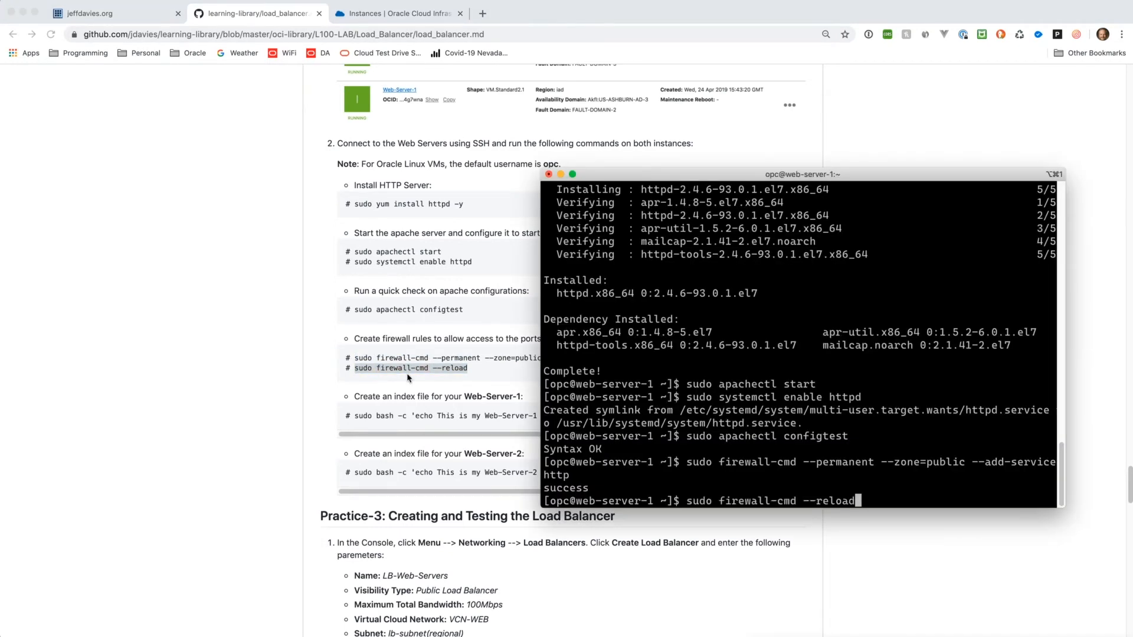
key(Return)
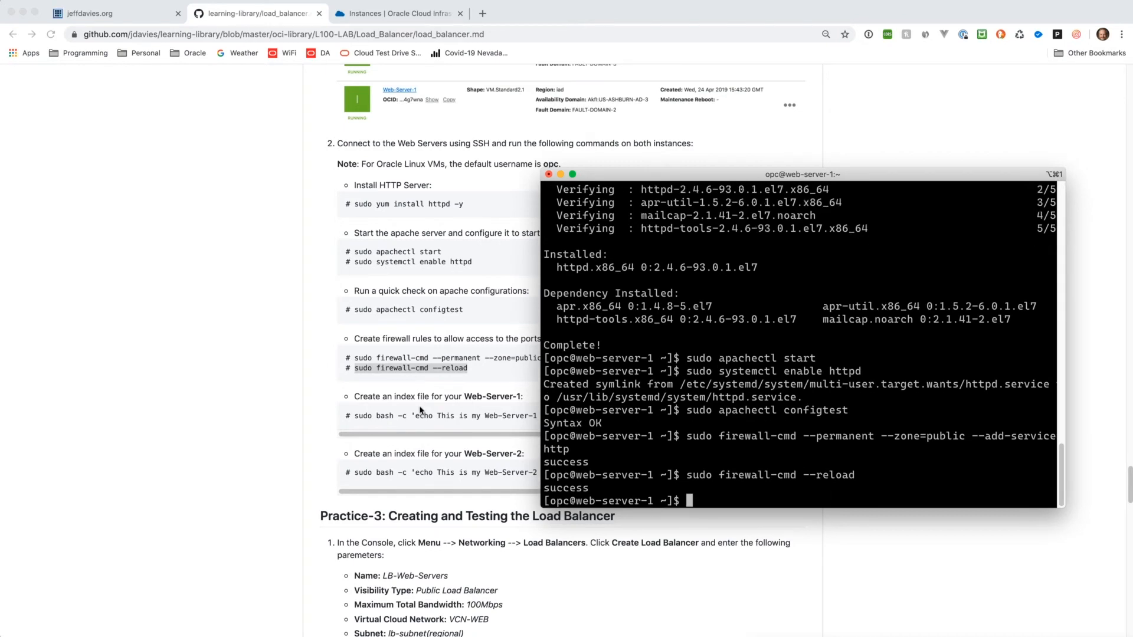
- Append "This is my Web-Server-1 running on Oracle Cloud Infrastructure" to /var/www/html/index.html on Web-Server-1 using the guide's sudo bash -c command
key(super+Tab)
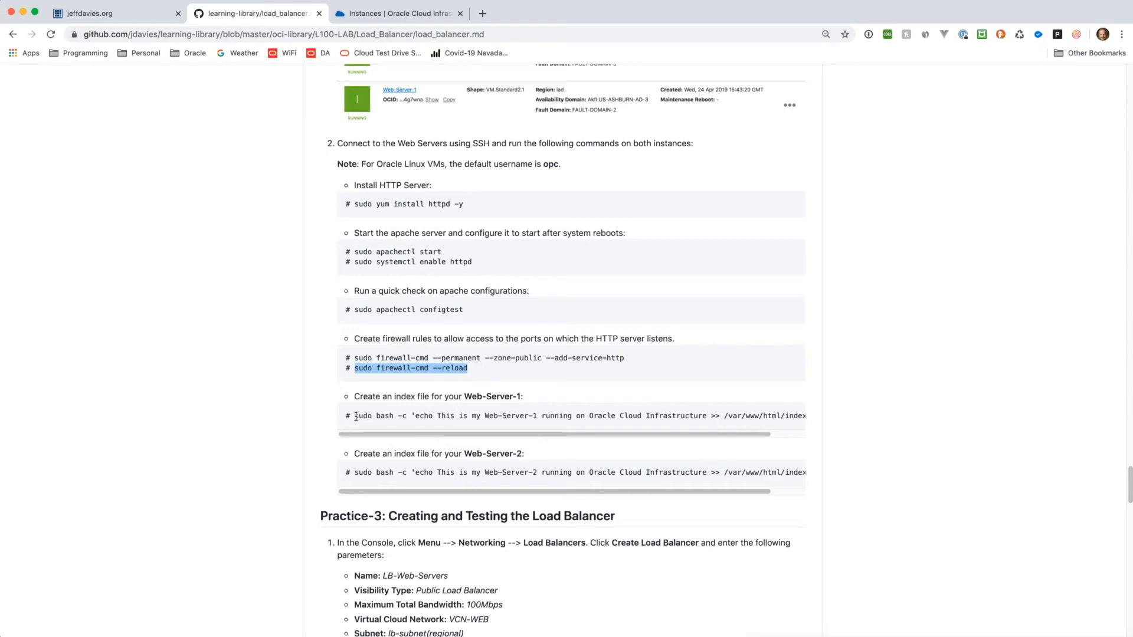
drag(356, 416, 829, 420)
key(super+c)
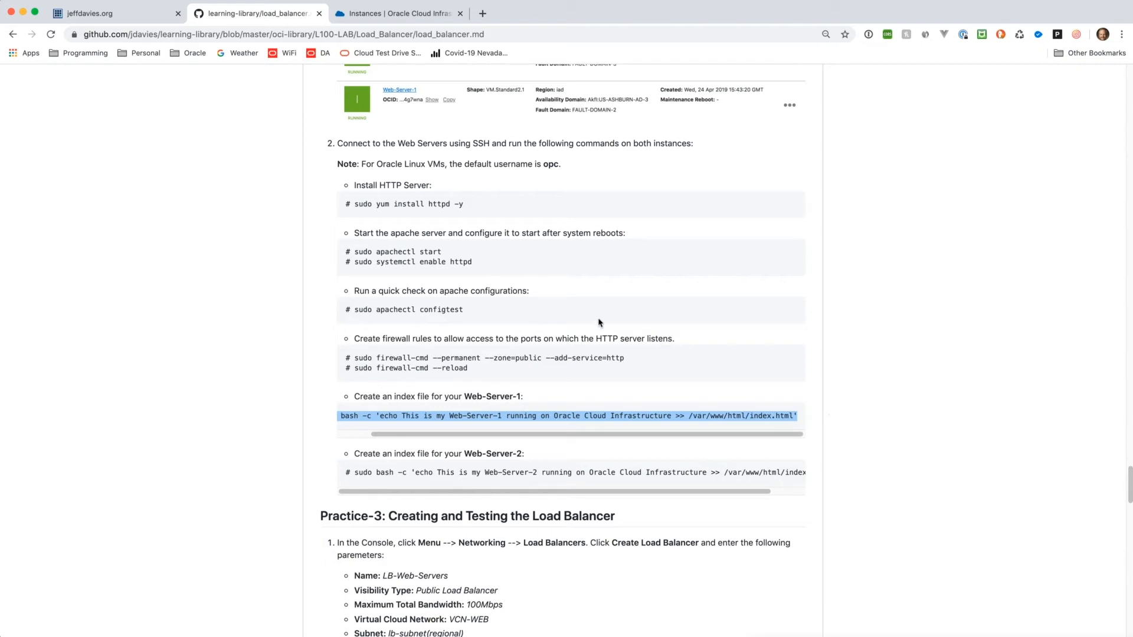
key(super+Tab)
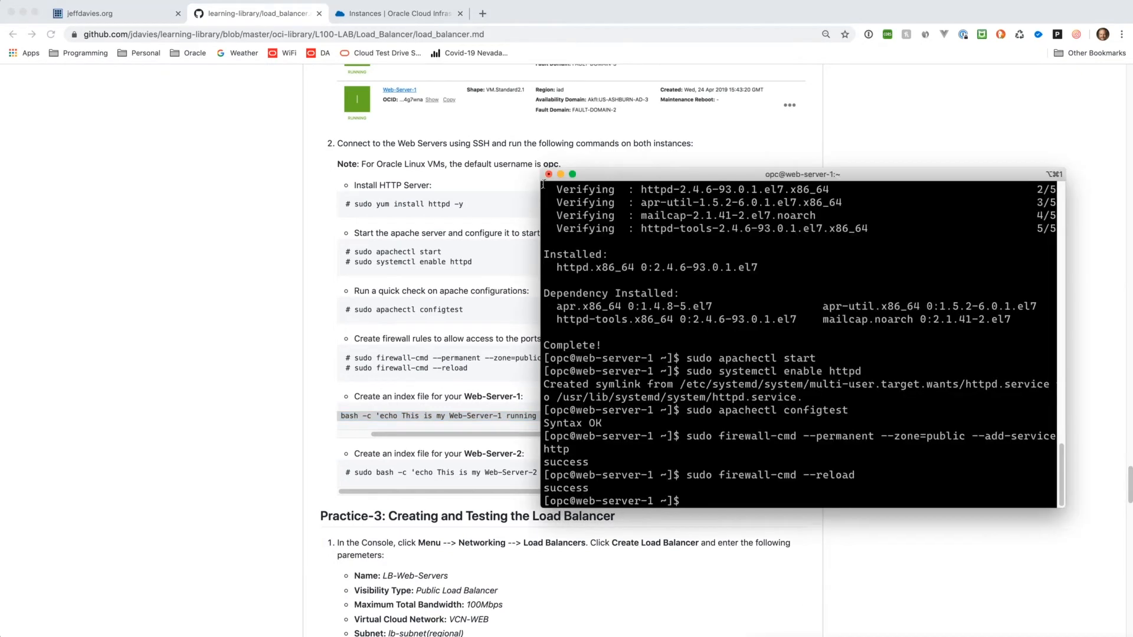
key(super+v)
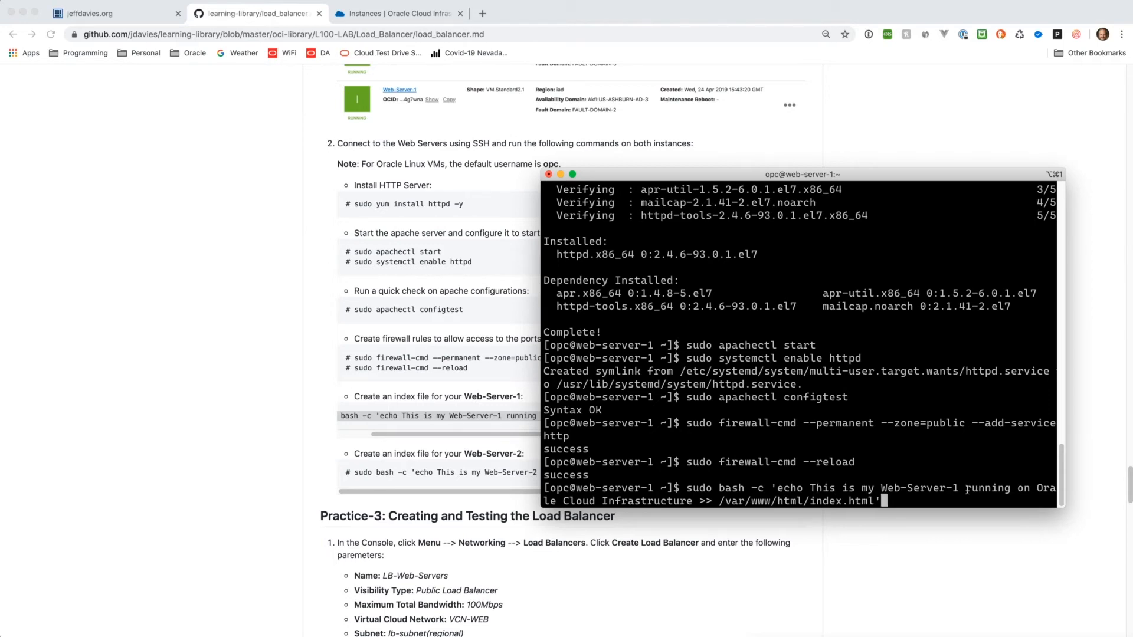
key(Return)
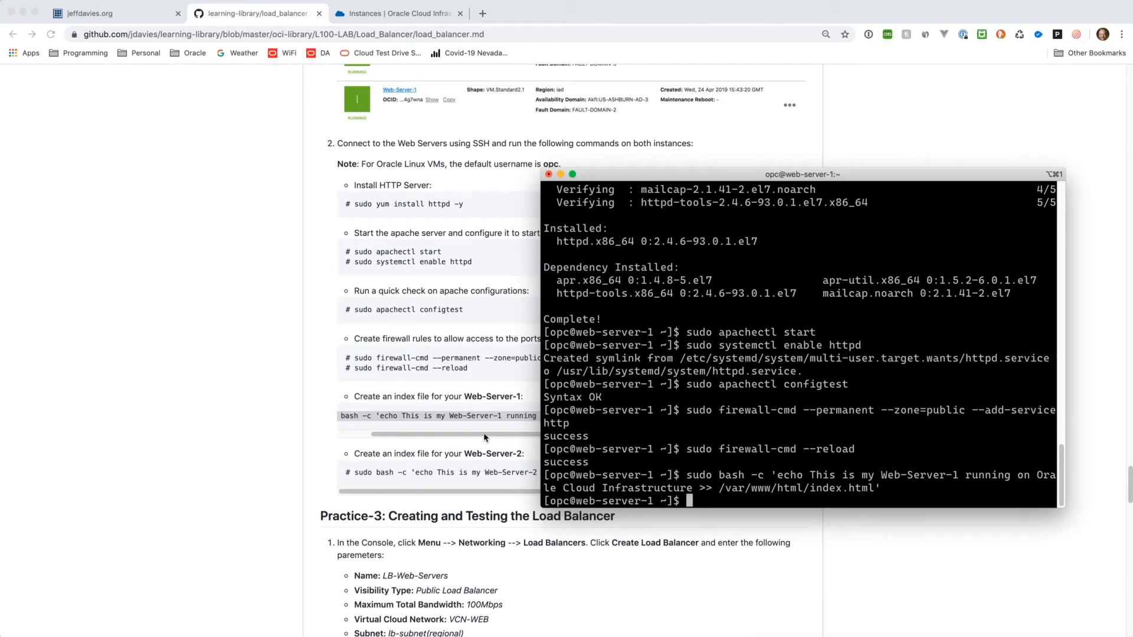
- Exit the SSH session on Web-Server-1 and copy Web-Server-2's public IP address from its instance details in the Oracle Cloud console
text(exit)
key(Return)
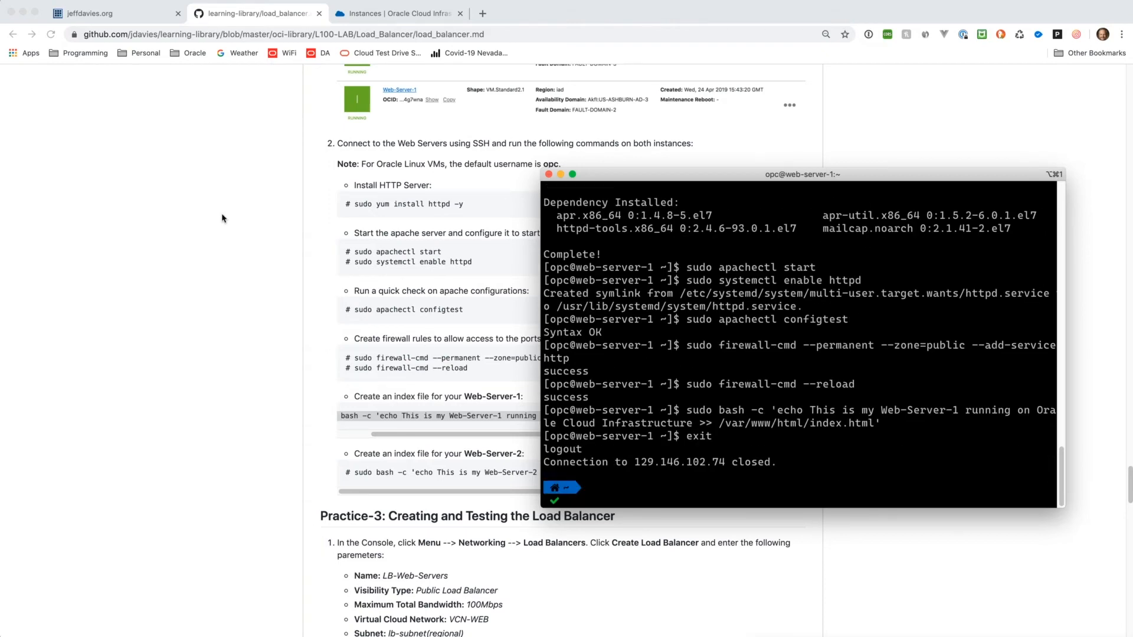
click(395, 13)
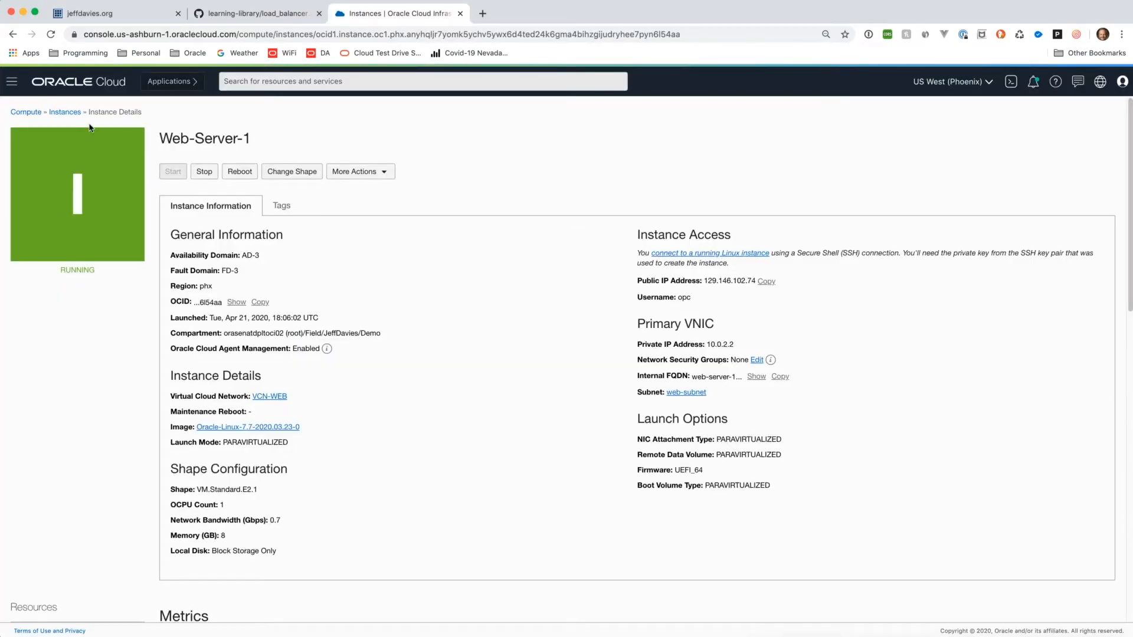
click(69, 112)
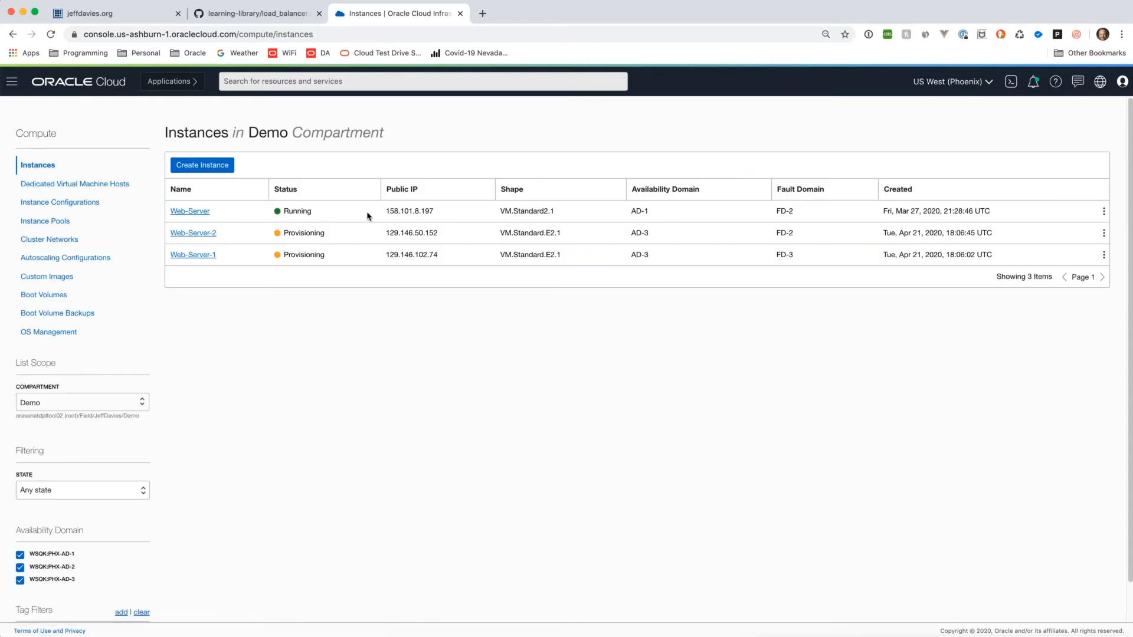
click(179, 234)
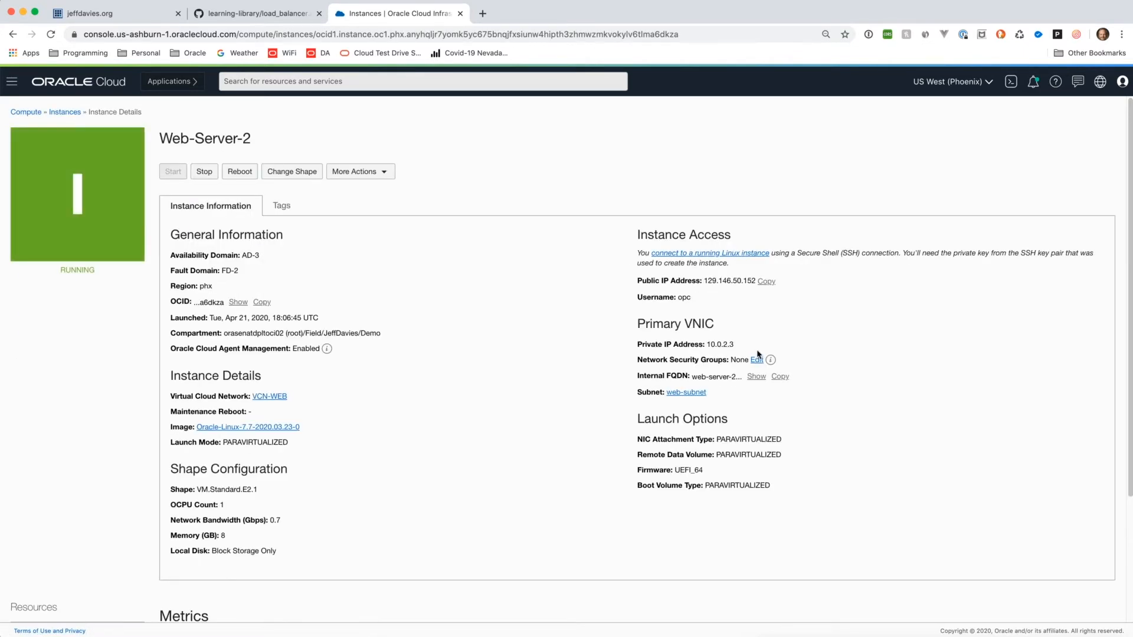
click(767, 281)
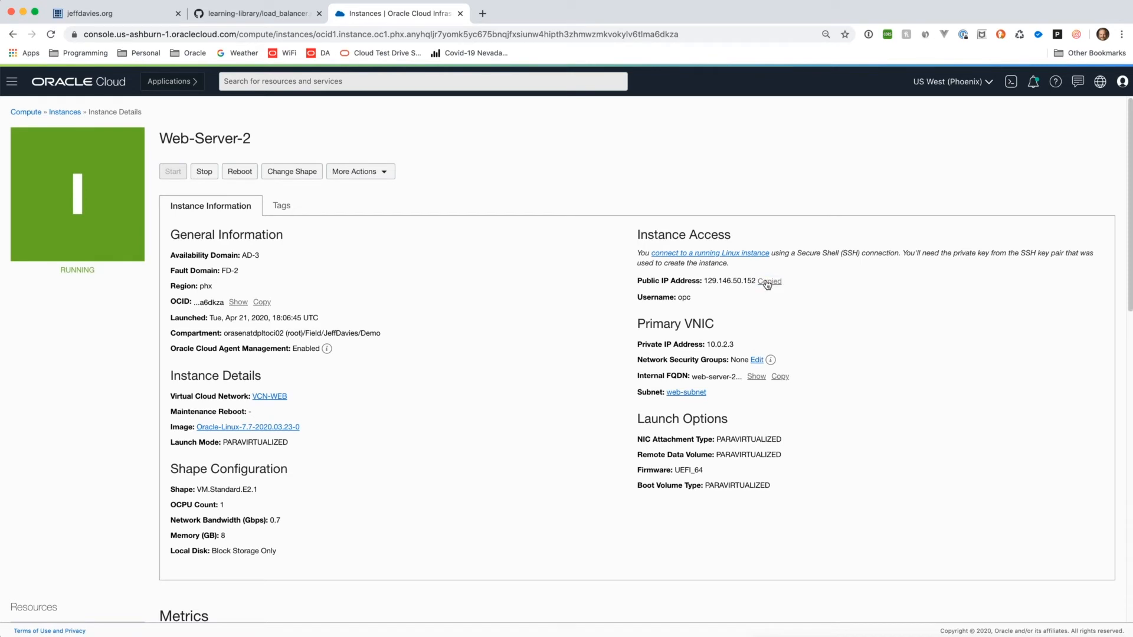
key(super+Tab)
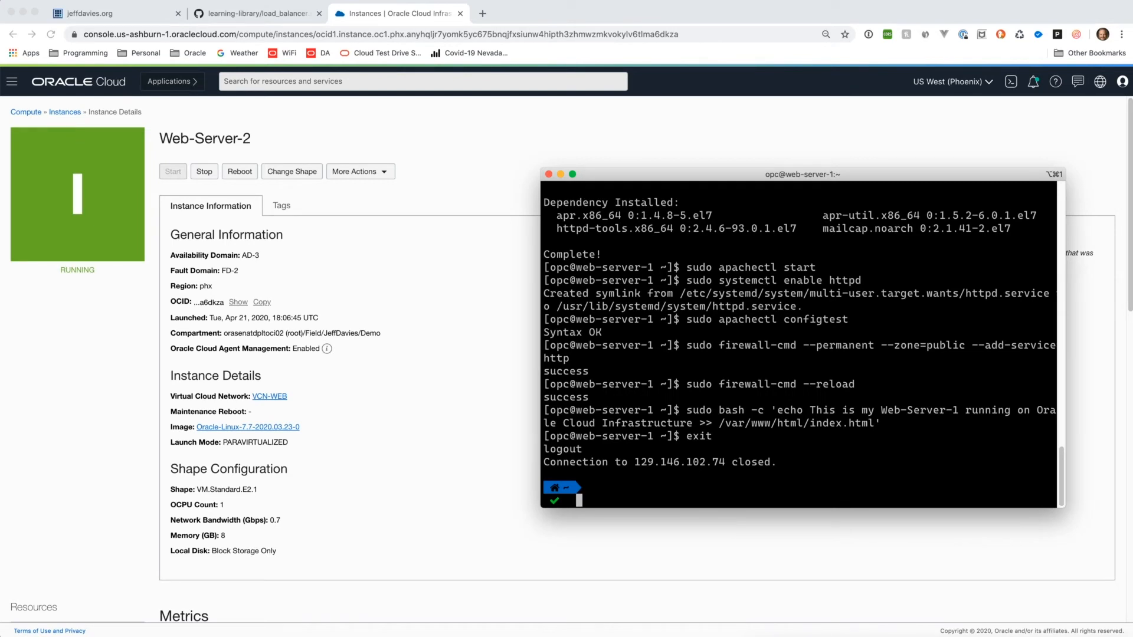
text(ssh opc@129.146.50.152)
key(Return)
text(yes)
key(Return)
- Install the HTTP server on Web-Server-2 with sudo yum install httpd -y
key(super+Tab)
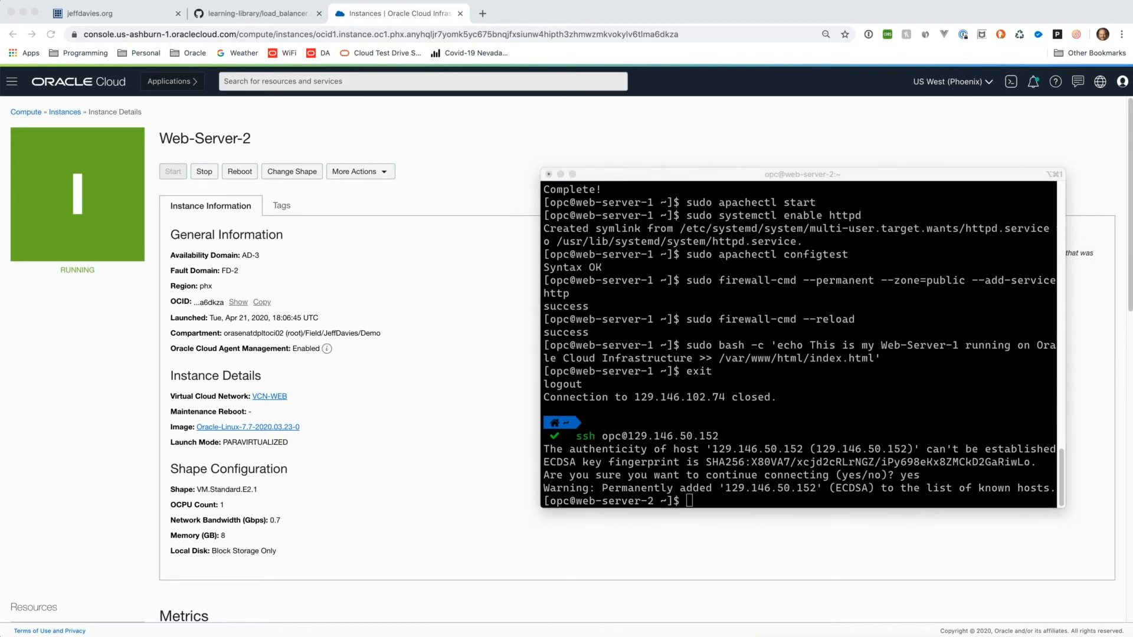
click(803, 452)
text(sudo yum install httpd -y)
key(Return)
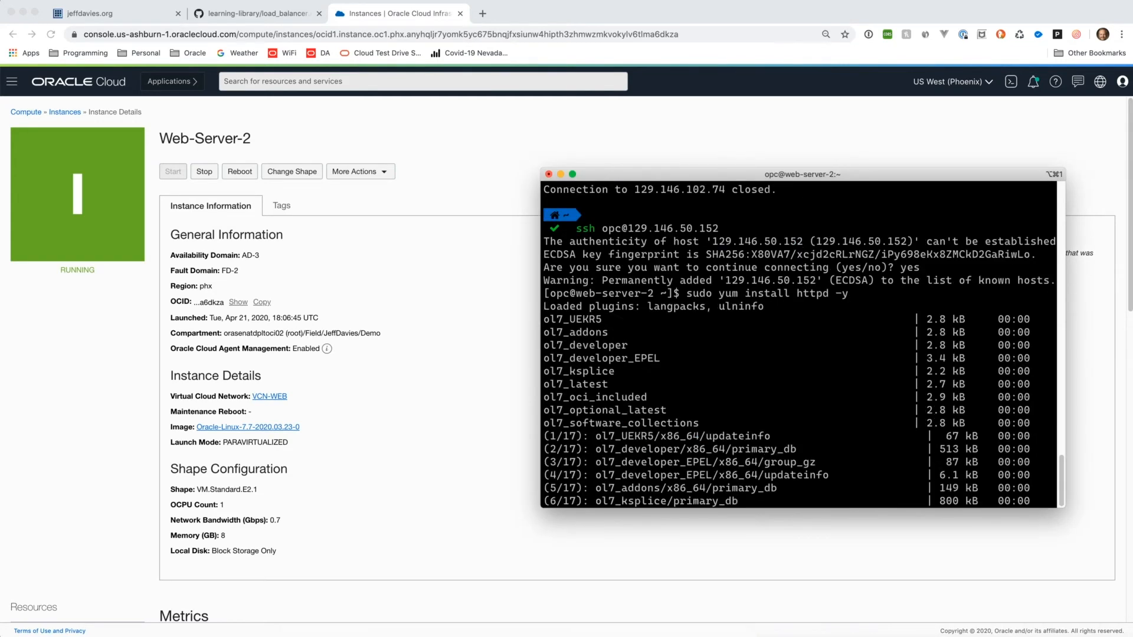
- Start Apache on Web-Server-2 with sudo apachectl start
key(super+Tab)
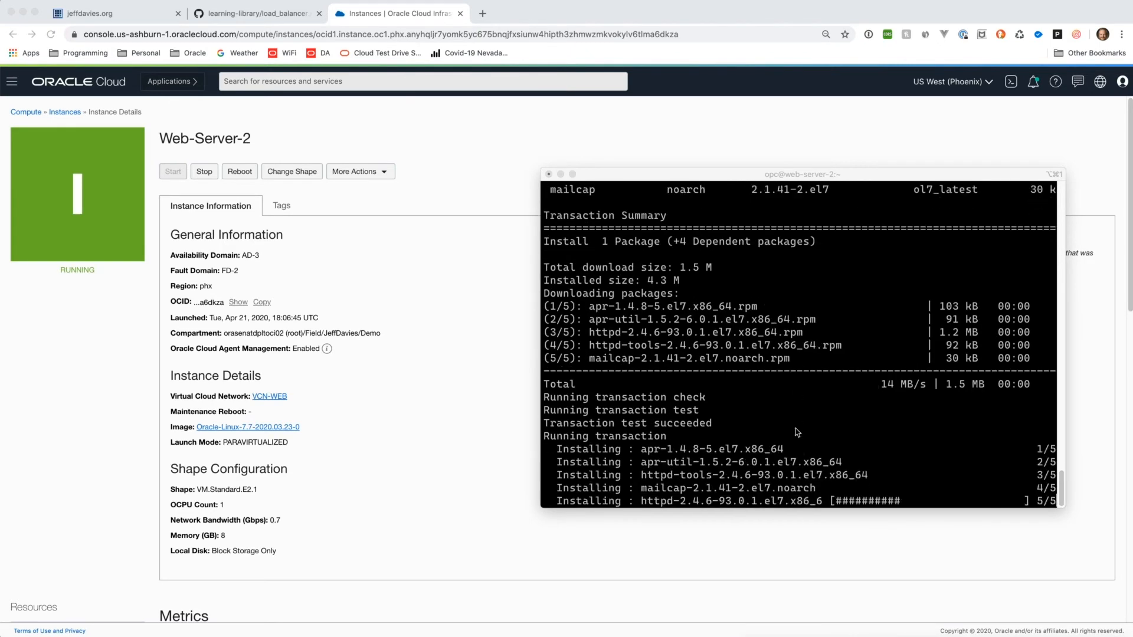
click(798, 433)
text(sudo apachectl start)
key(Return)
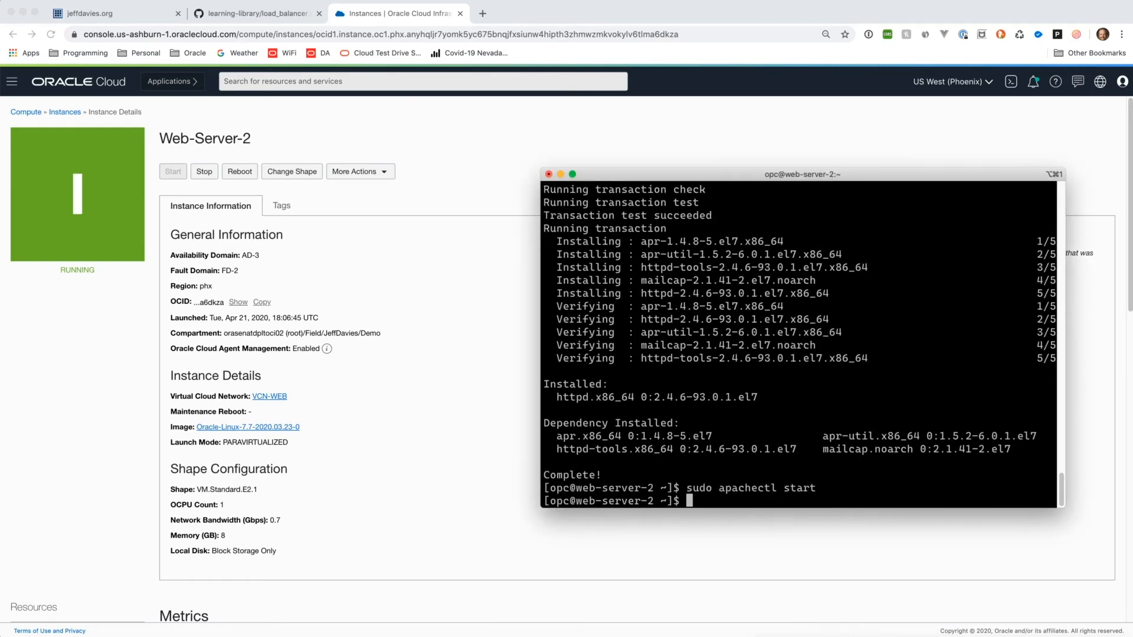
- Make Apache start after reboots on Web-Server-2 by running sudo systemctl enable httpd
key(super+Tab)
key(super+Tab)
text(sudo systemctl enable httpd)
key(Return)
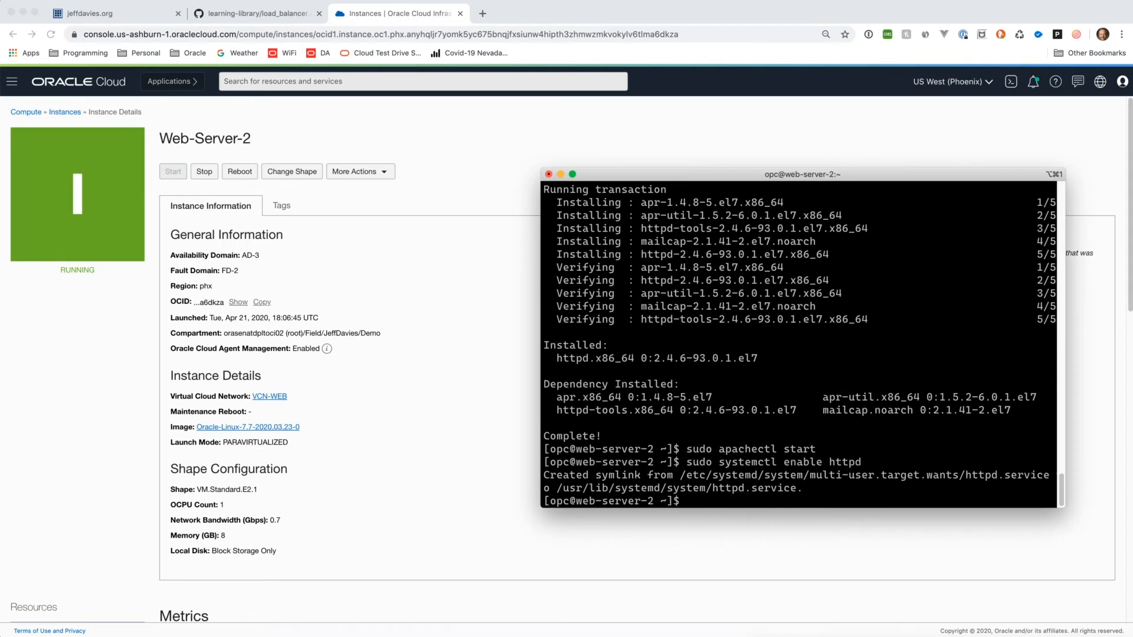
- Check the Apache configuration on Web-Server-2 with sudo apachectl configtest
key(super+Tab)
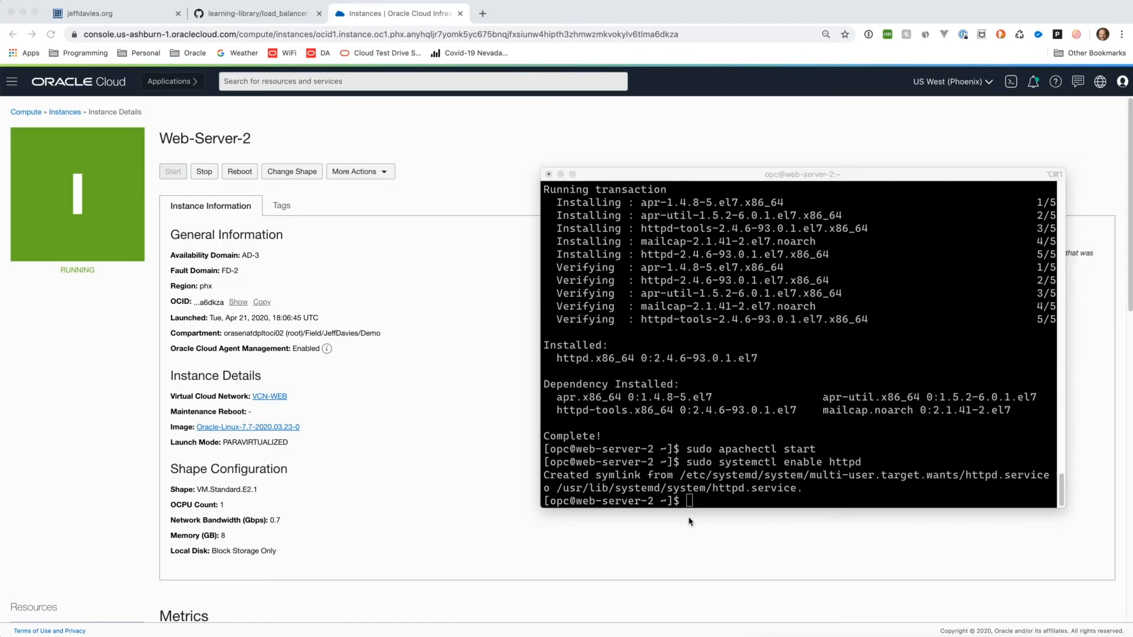
key(super+Tab)
text(sudo apachectl configtest)
key(Return)
- Allow HTTP through Web-Server-2's firewall by running sudo firewall-cmd --permanent --zone=public --add-service=http
key(super+Tab)
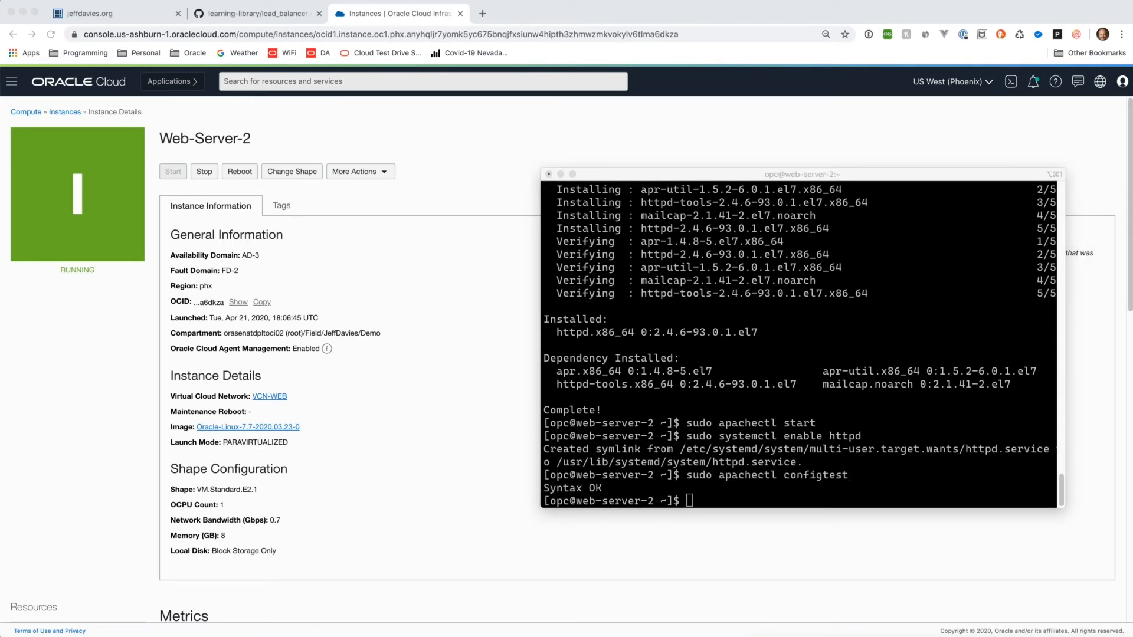
key(super+Tab)
text(sudo firewall-cmd --permanent --zone=public --add-service=http)
key(Return)
- Reload Web-Server-2's firewall rules with sudo firewall-cmd --reload
key(super+Tab)
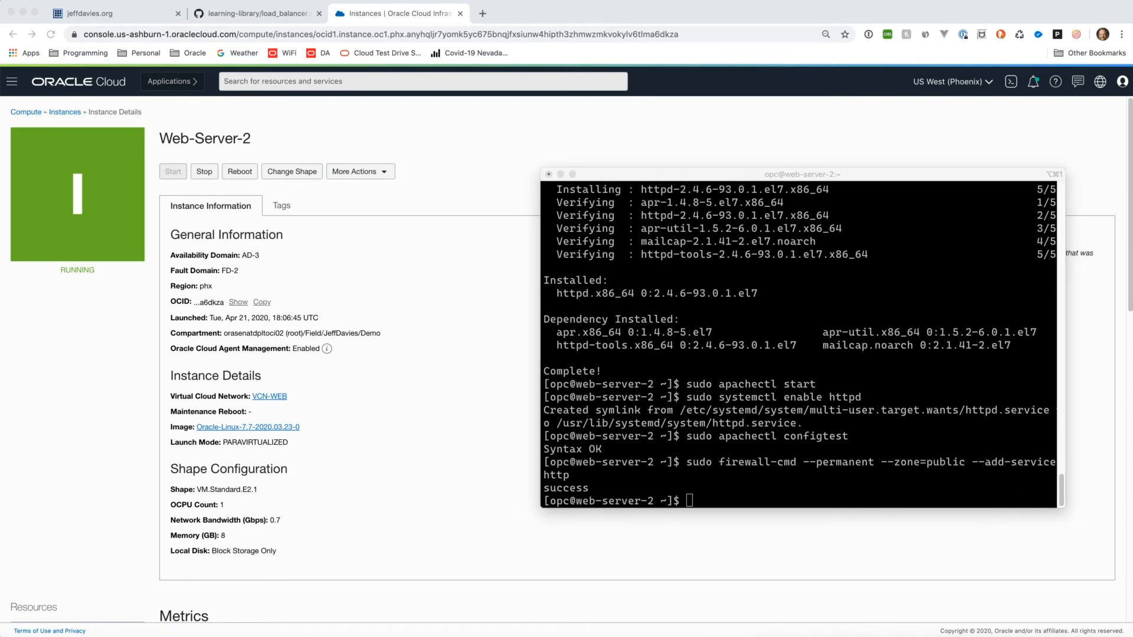
key(super+Tab)
text(sudo firewall-cmd --reload)
key(Return)
- Append "This is my Web-Server-2 running on Oracle Cloud Infrastructure" to /var/www/html/index.html on Web-Server-2 using the guide's sudo bash -c command
key(super+Tab)
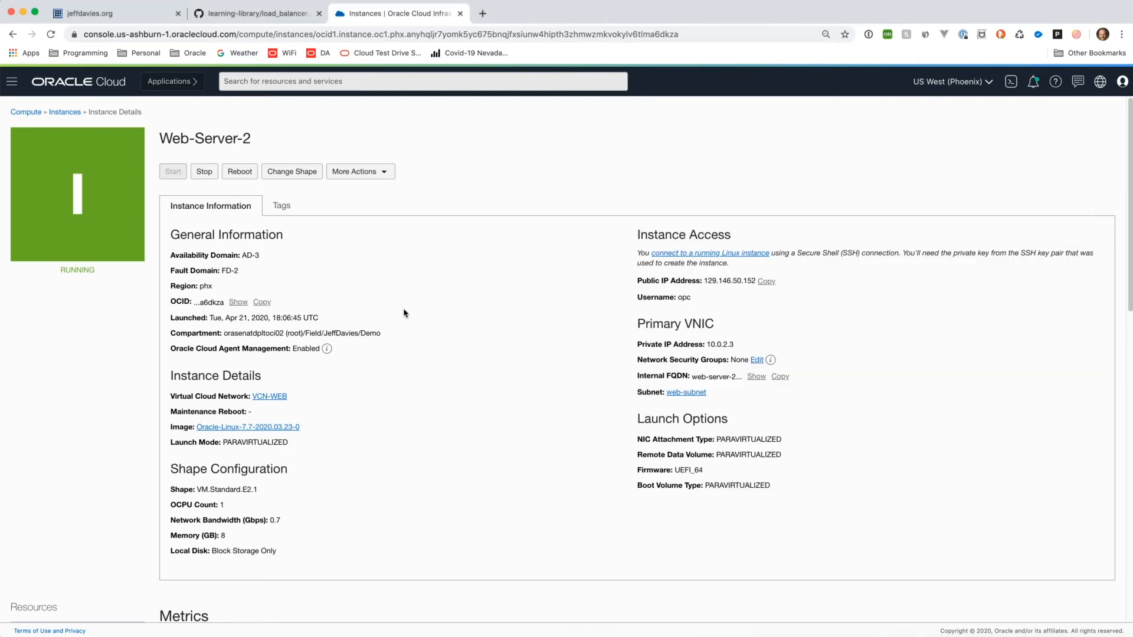
click(254, 13)
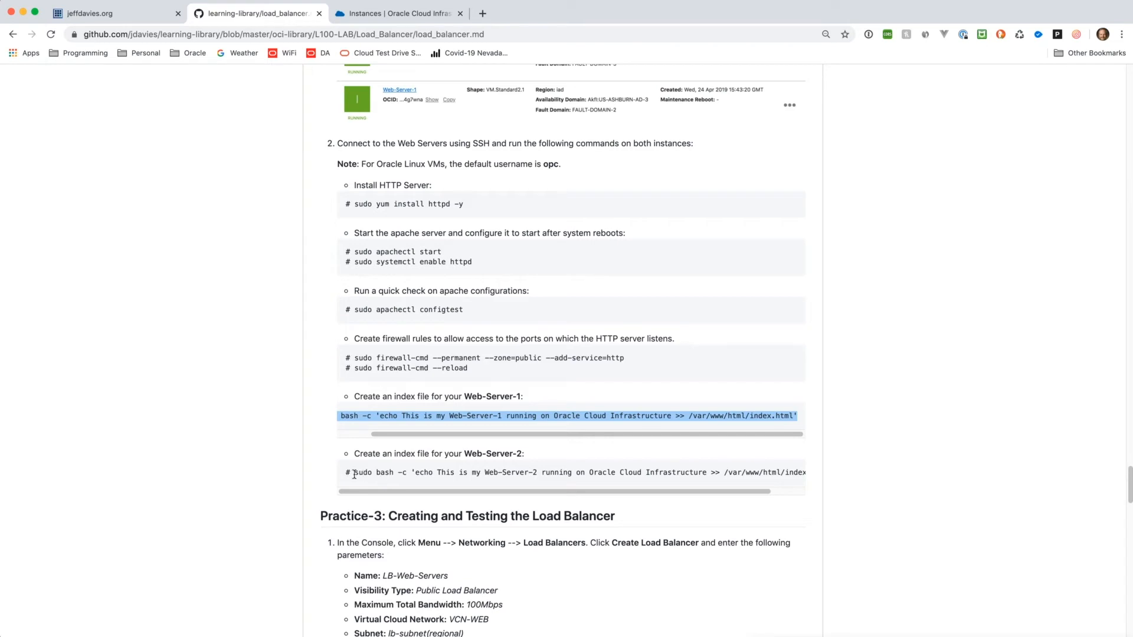
drag(354, 474, 829, 475)
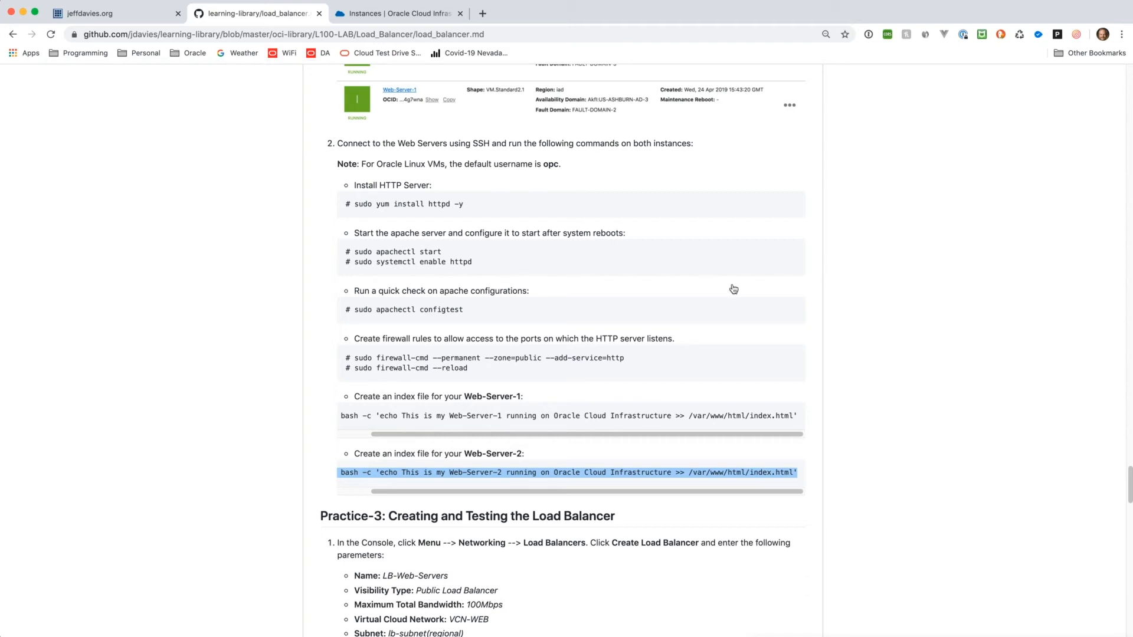
key(super+Tab)
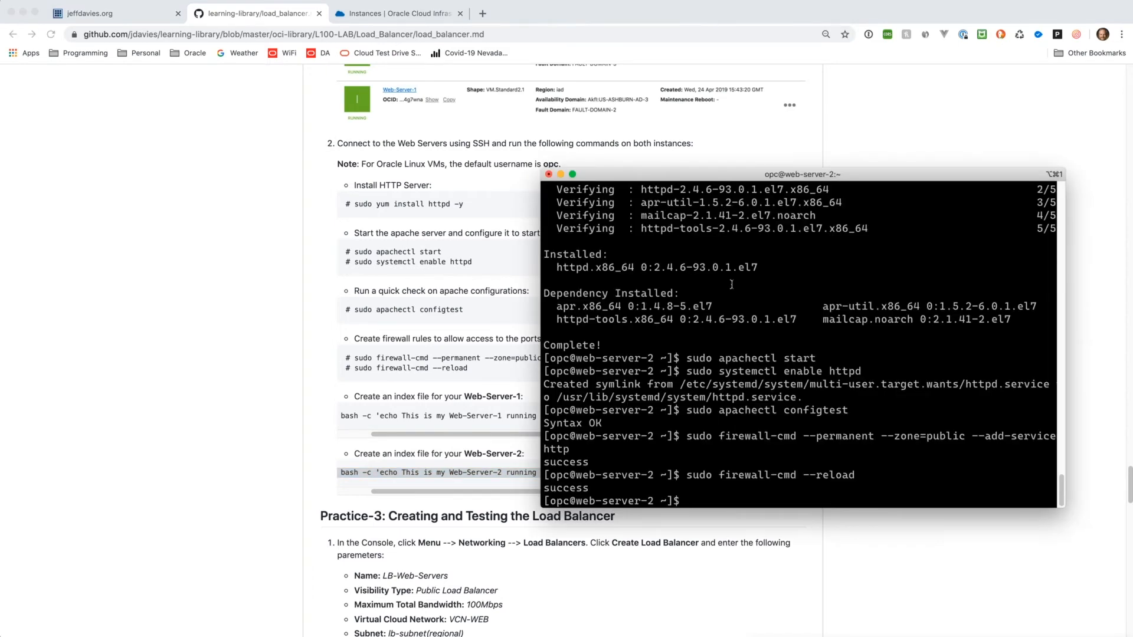
text(sudo bash -c 'echo This is my Web-Server-2 running on Oracle Cloud Infrastructure >> /var/www/html/index.html')
key(Return)
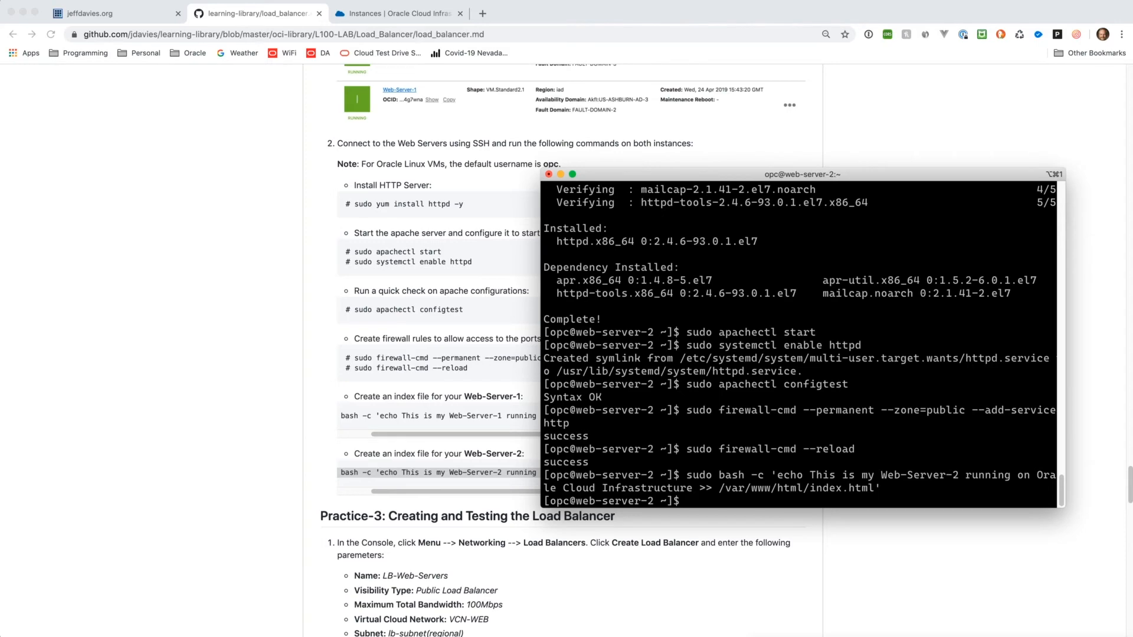
- Review the guide's Practice-3 load balancer parameters and start creating a load balancer in the Oracle Cloud console's Demo compartment
click(497, 265)
scroll(499, 266, down, 6)
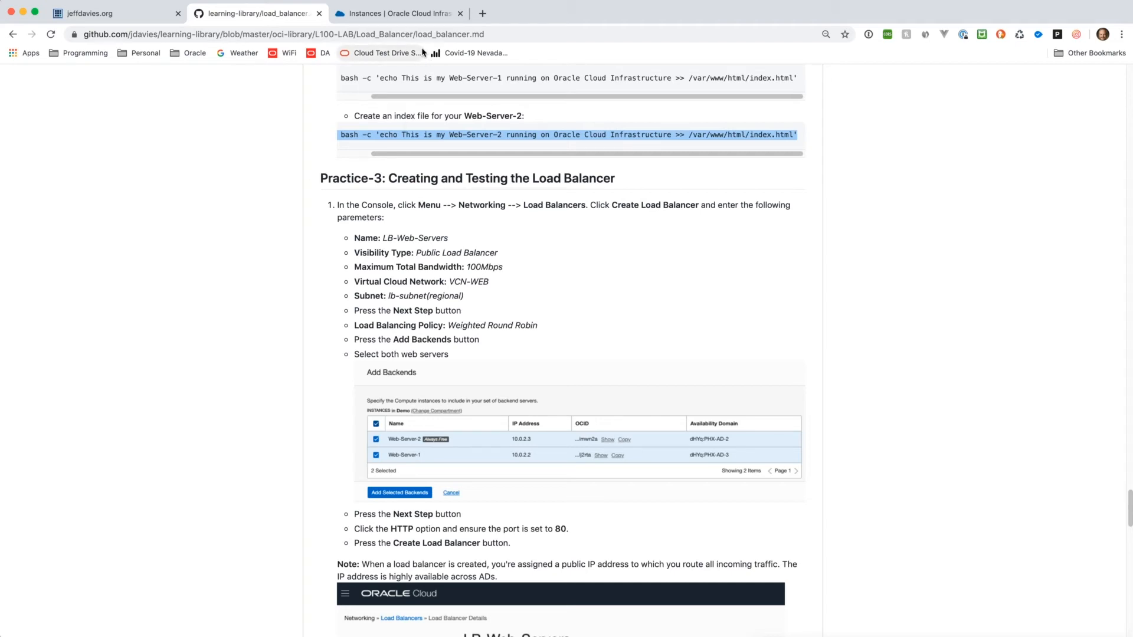
click(412, 19)
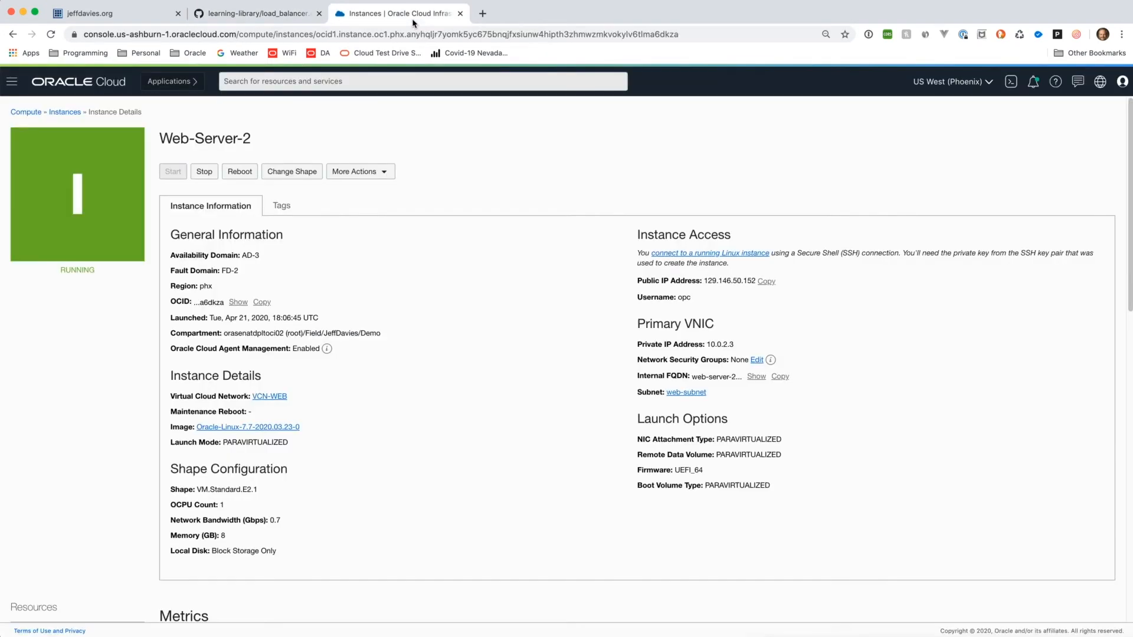
click(11, 81)
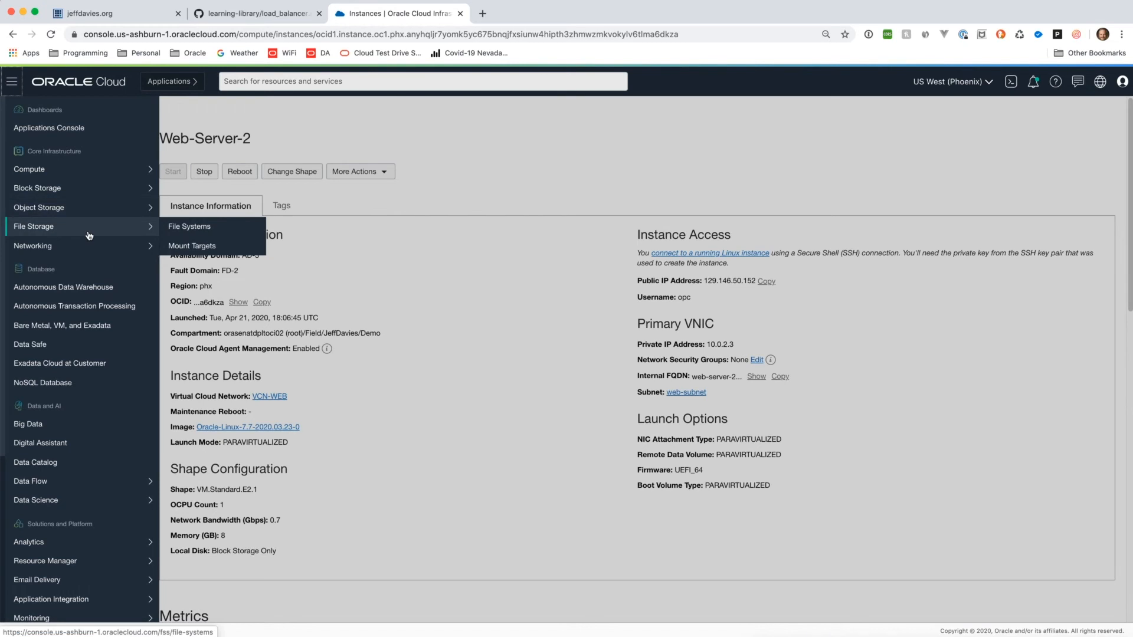
mouse_move(90, 246)
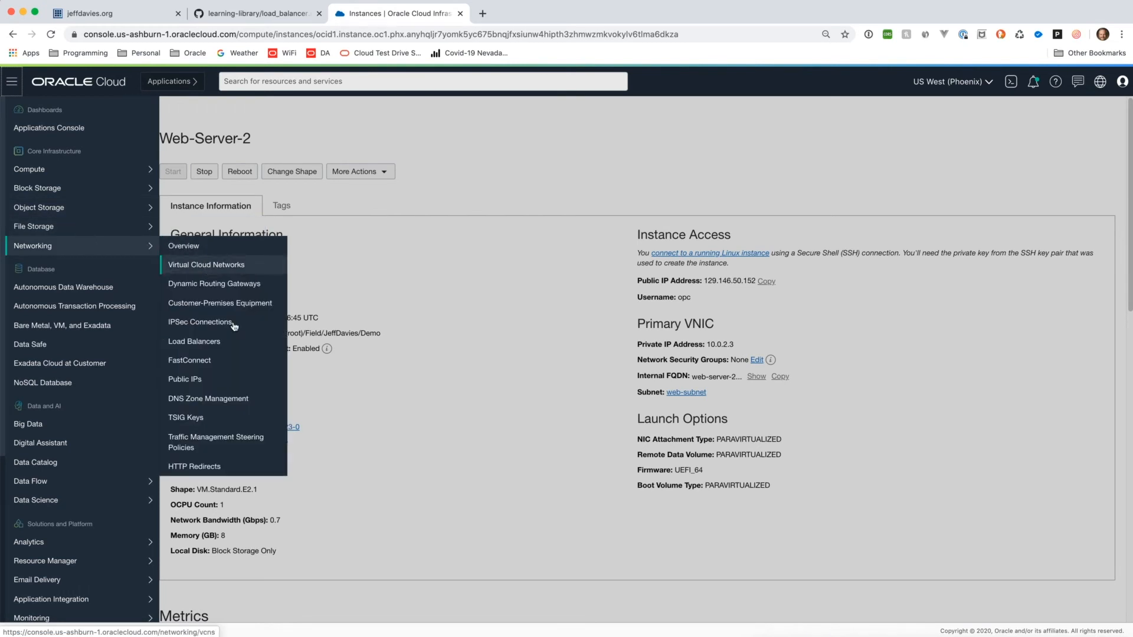
click(222, 342)
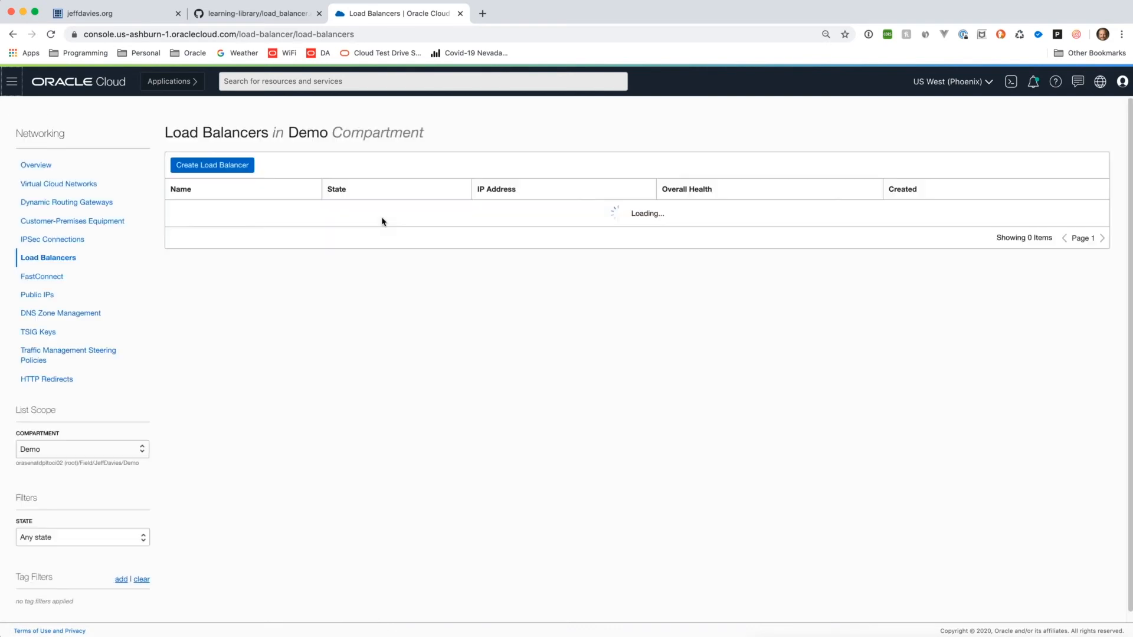
click(233, 168)
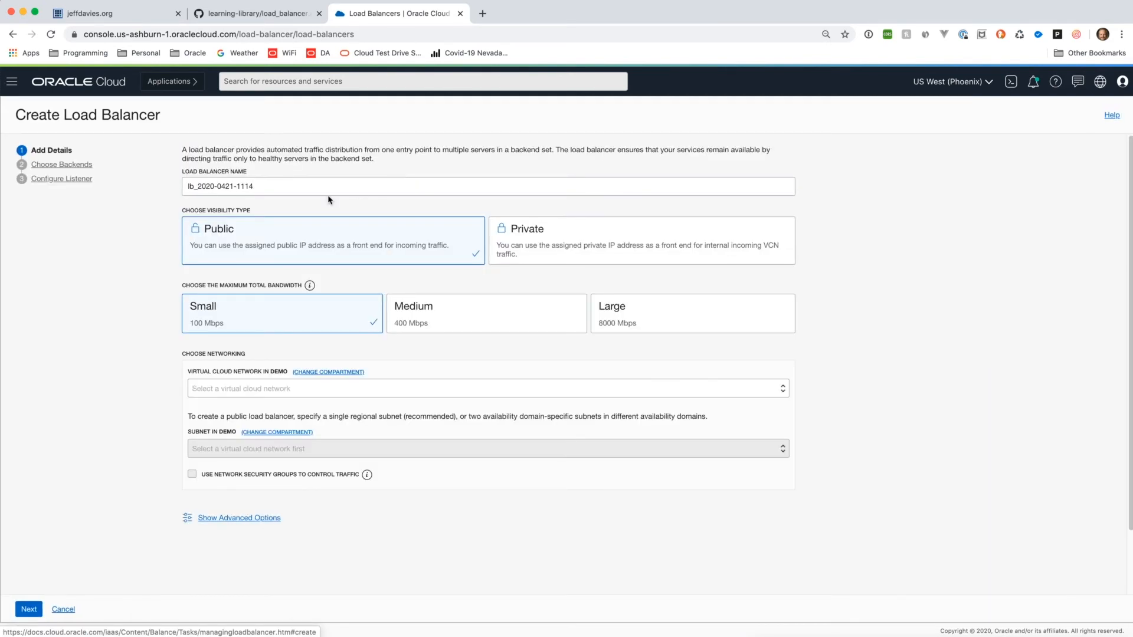
- Name the new load balancer LB-Web-Servers
click(326, 189)
key(super+a)
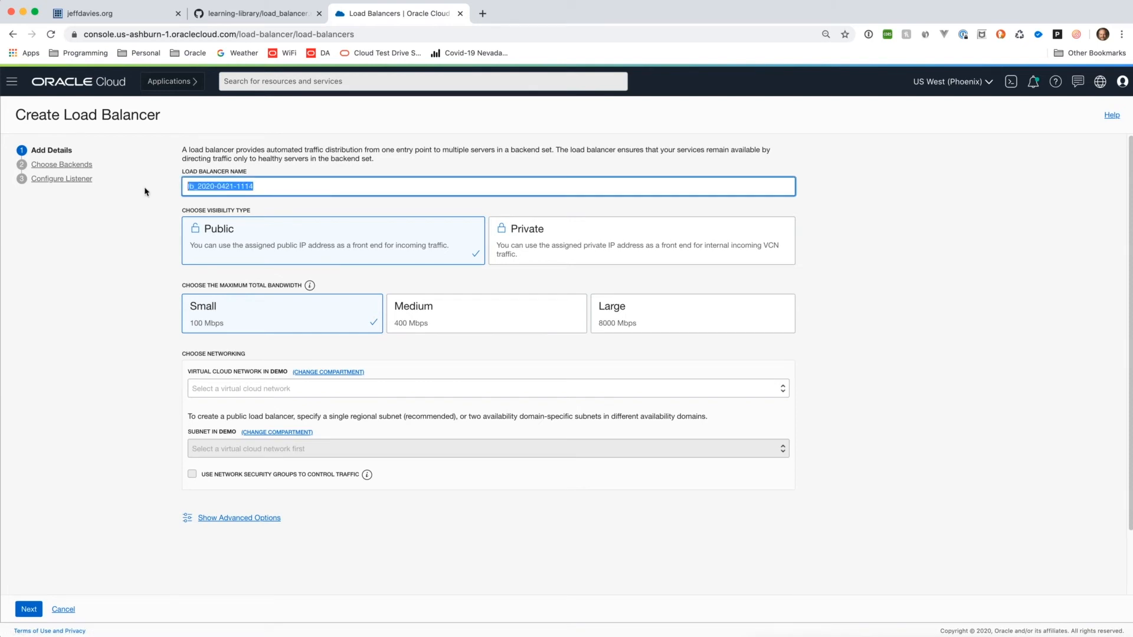
text(LB-)
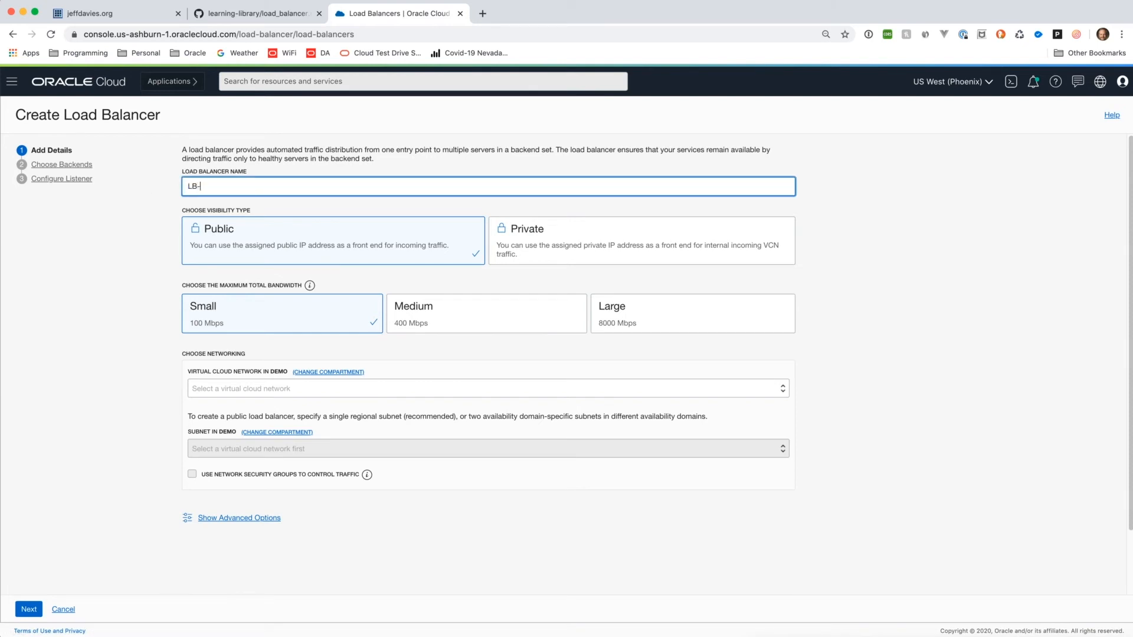
text(Web-Servers)
- Choose Public visibility for the load balancer and VCN-WEB as its virtual cloud network
click(308, 257)
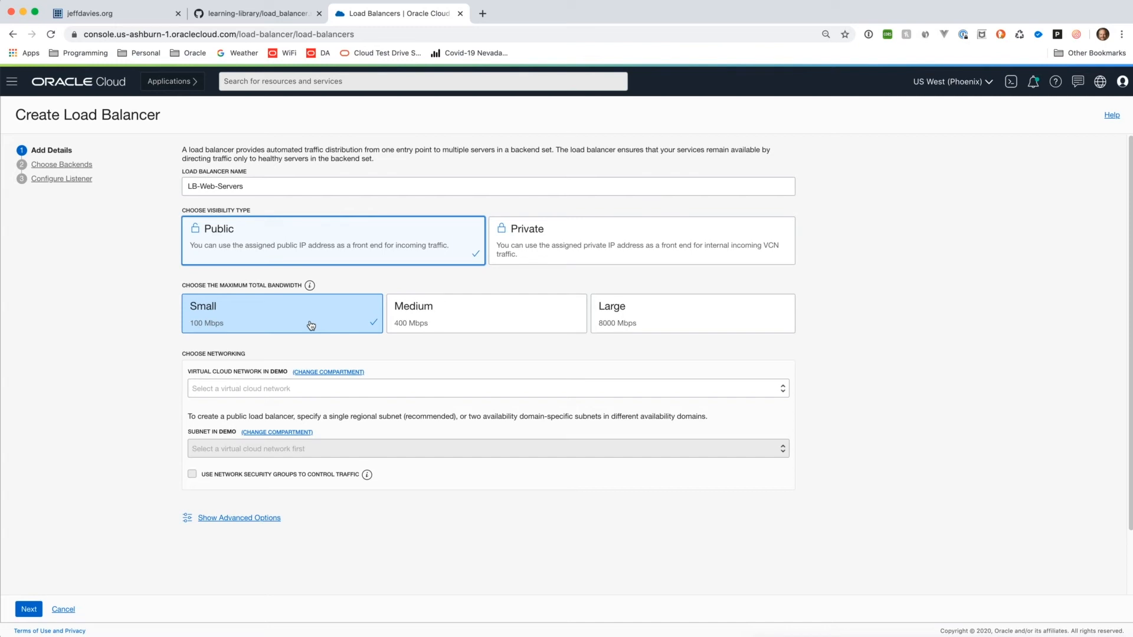
click(281, 389)
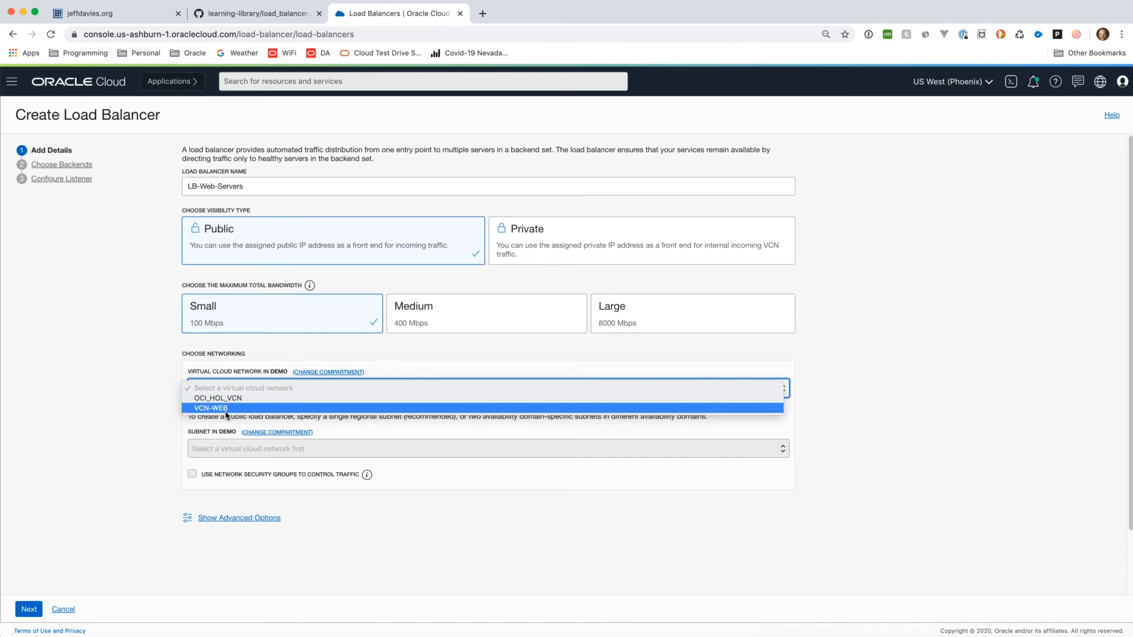
click(227, 409)
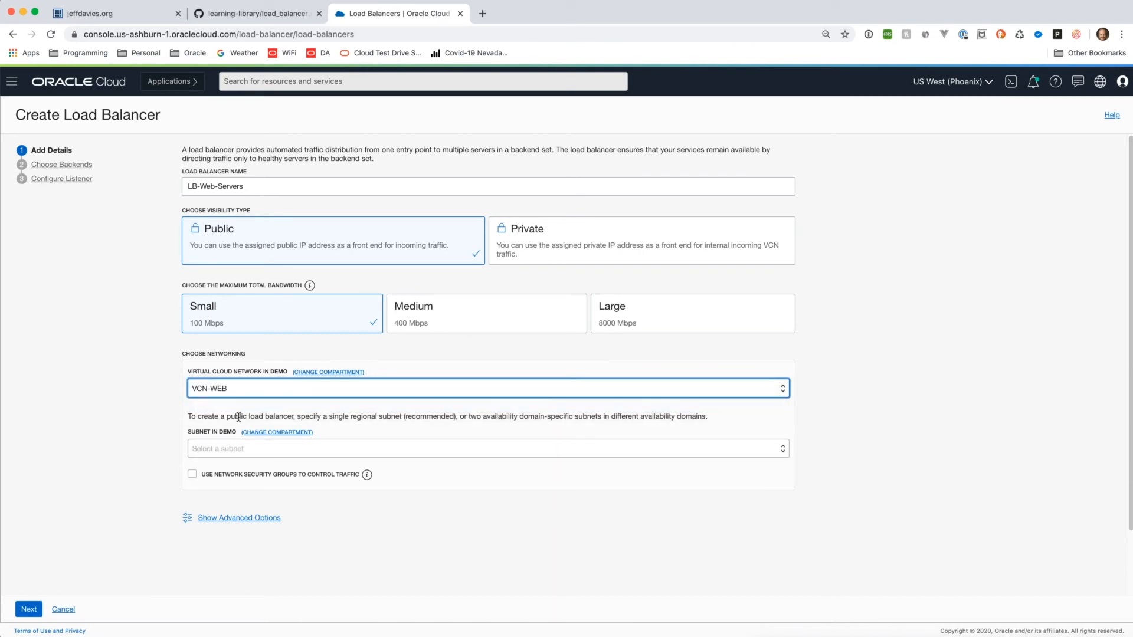
- Choose lb-subnet (regional) as the load balancer's subnet and continue to the listener configuration, keeping the default backend and health check settings
click(229, 450)
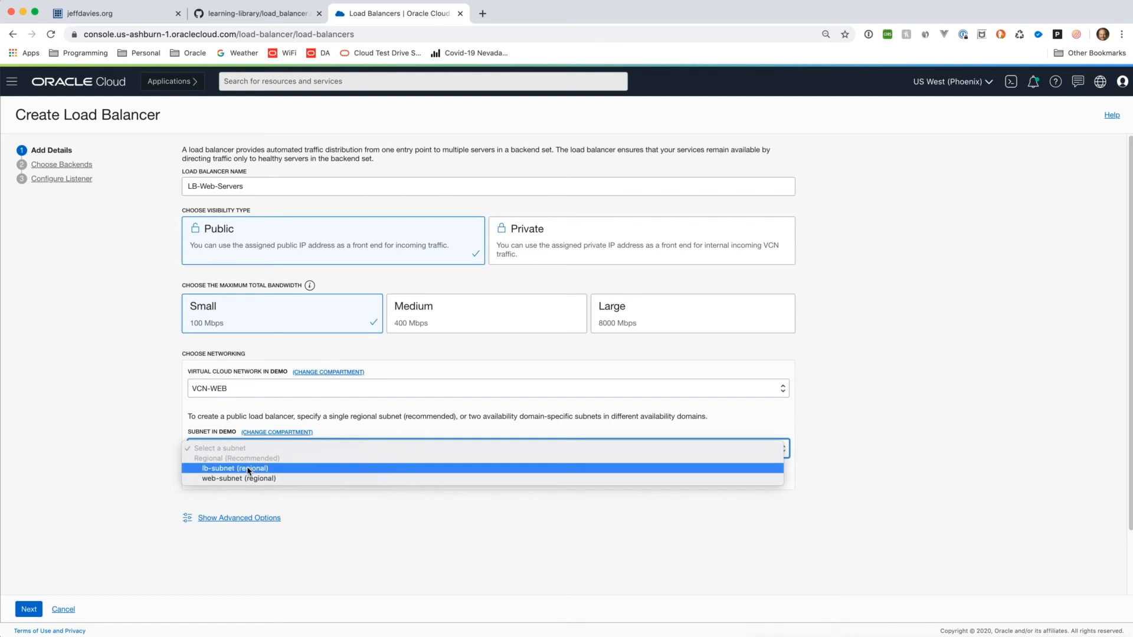
click(247, 469)
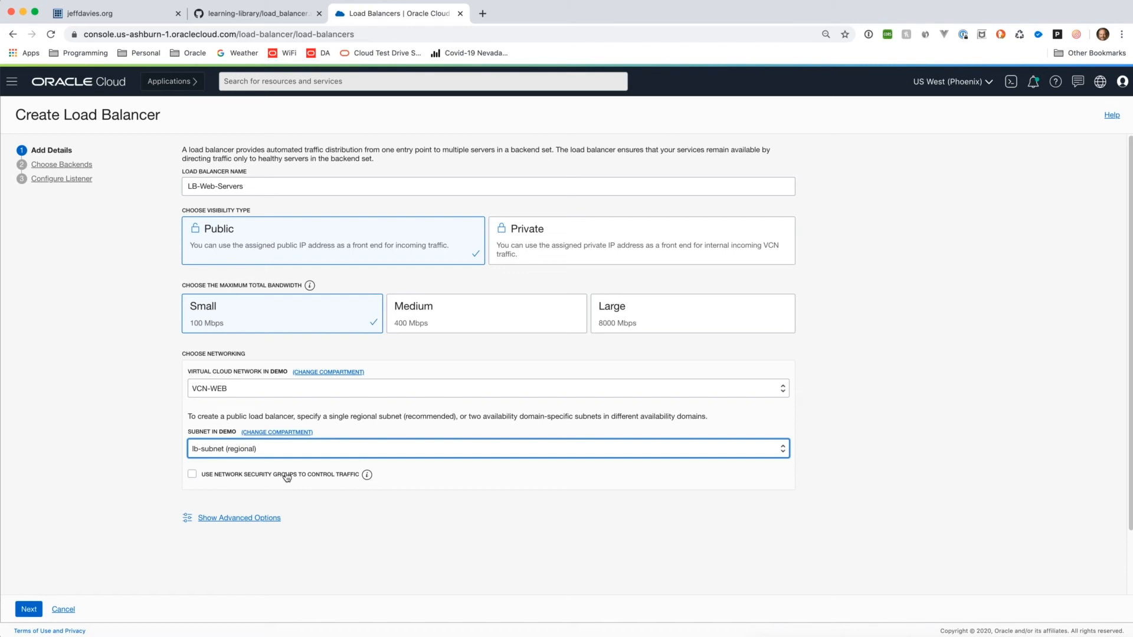
click(31, 610)
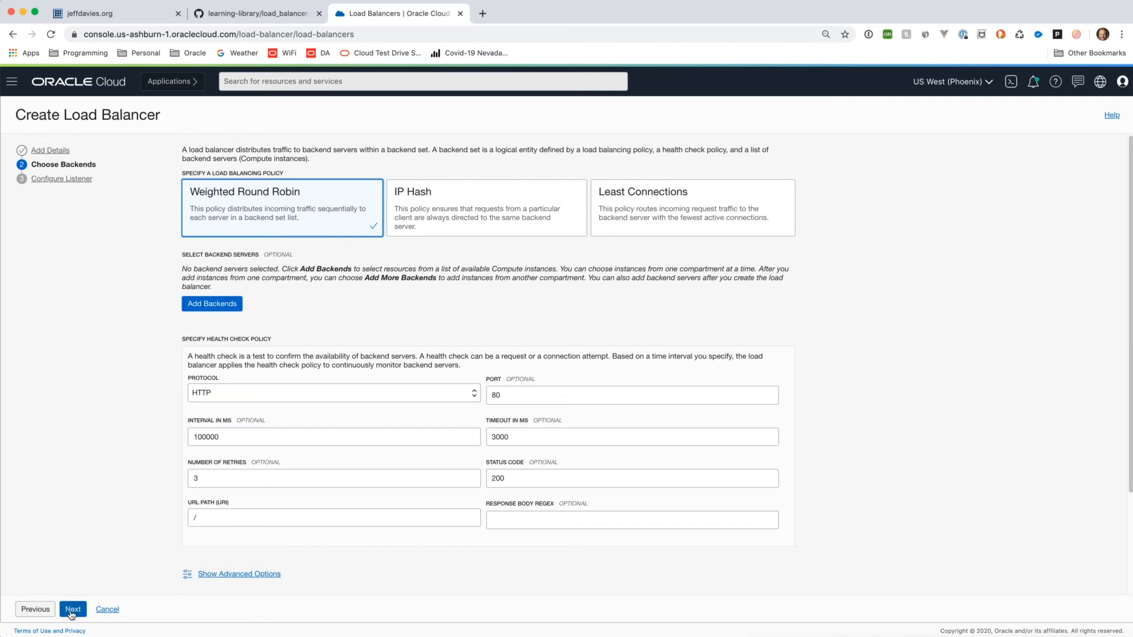
click(72, 610)
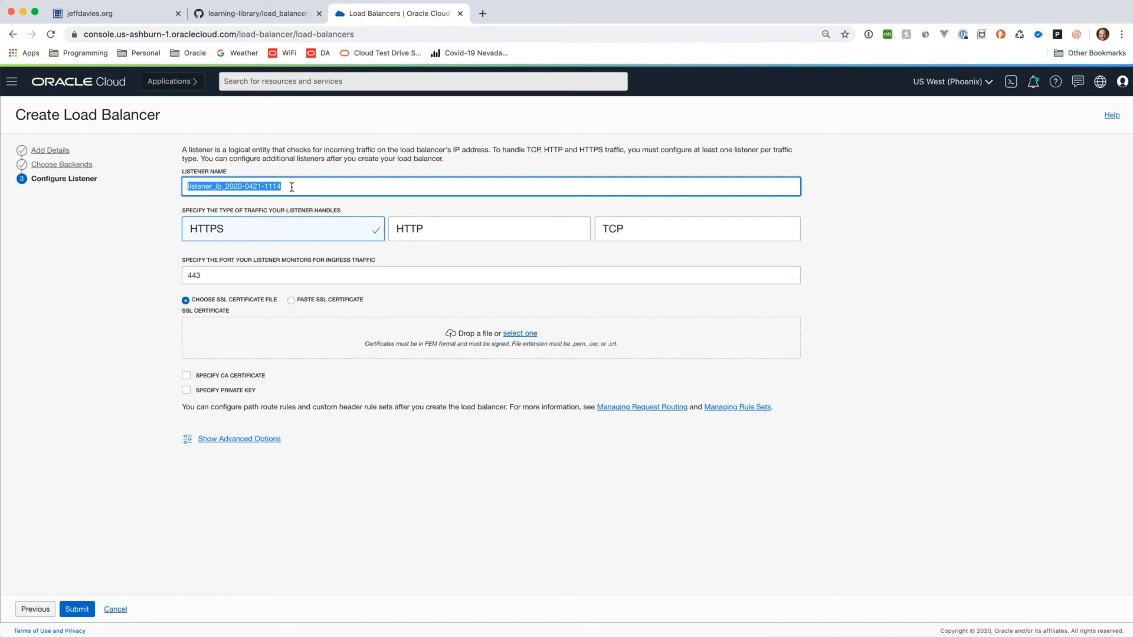
- Name the listener Listener-Web, set its traffic type to HTTP, and submit the load balancer for creation
text(List)
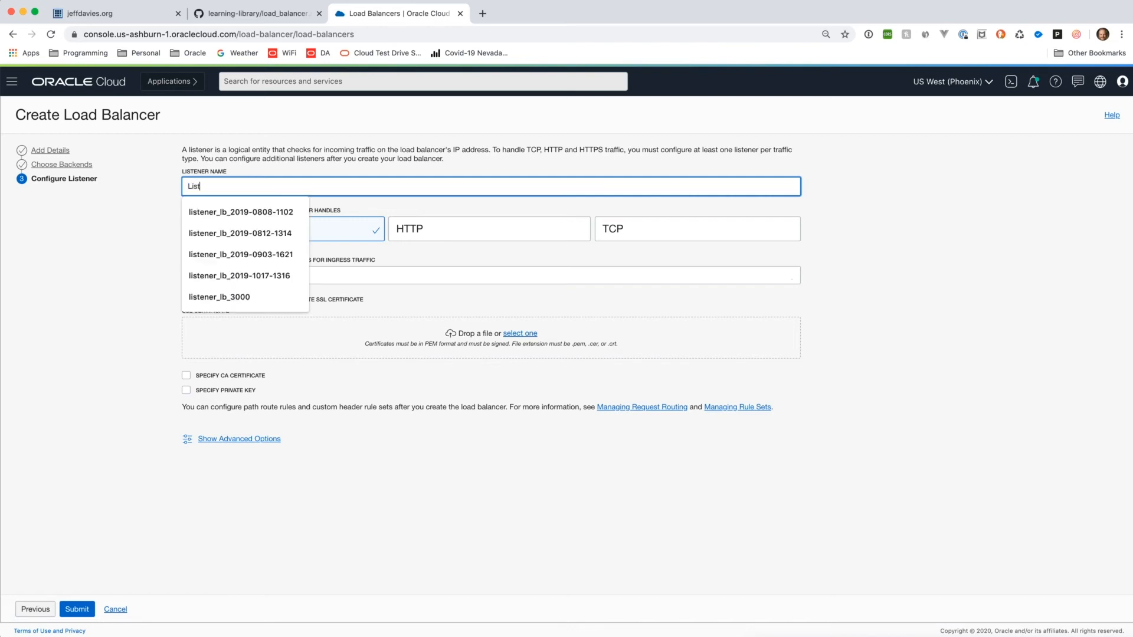
text(ener-Web)
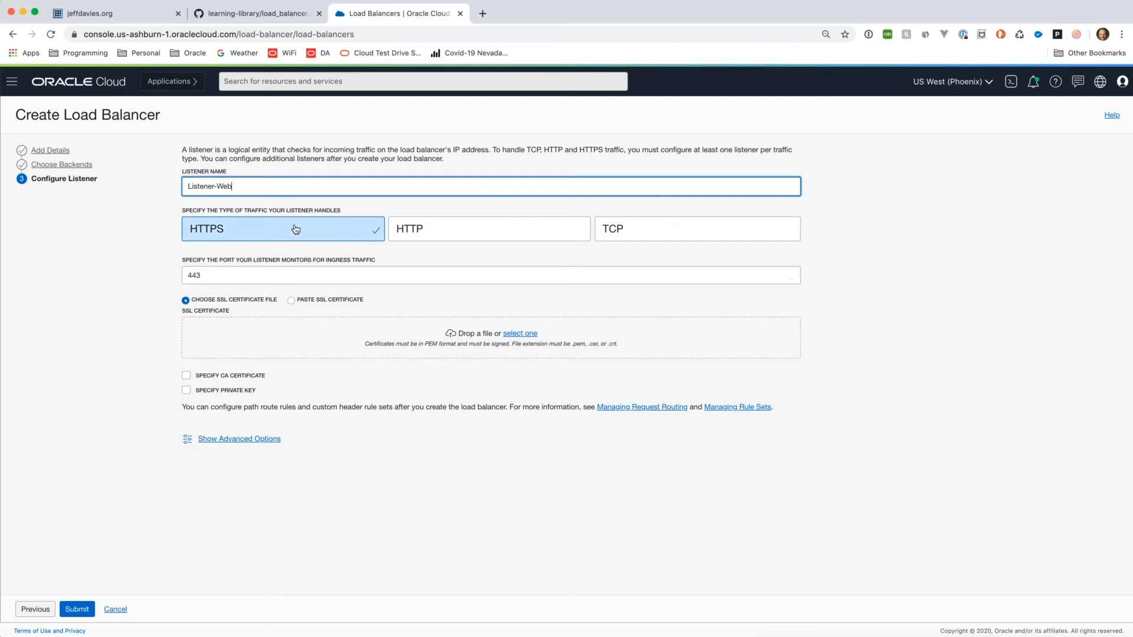
click(459, 236)
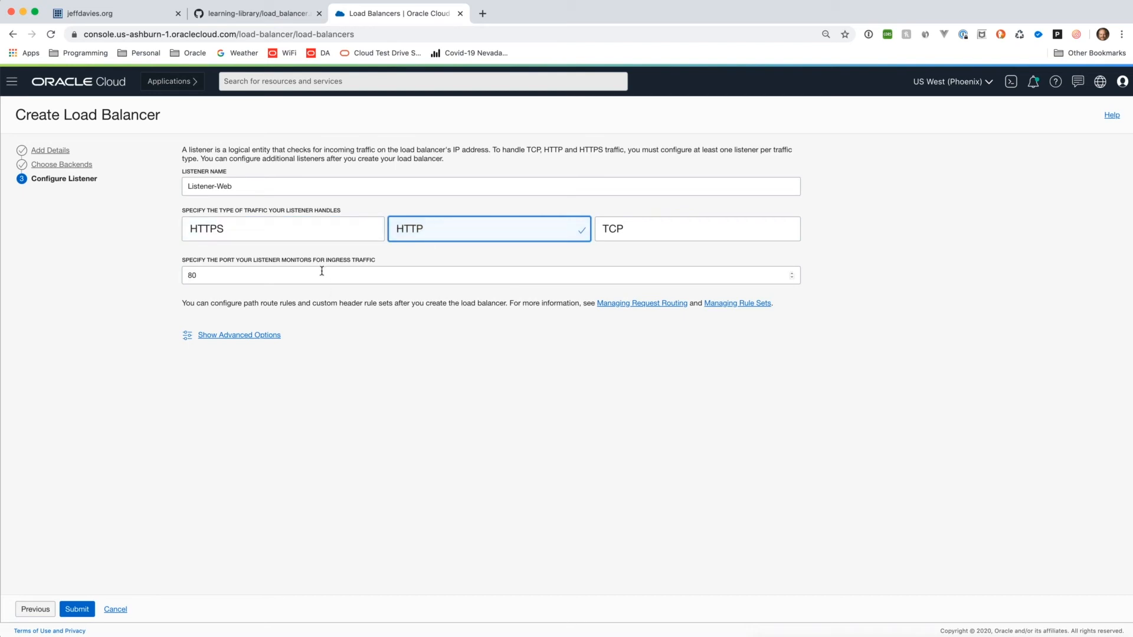
click(242, 336)
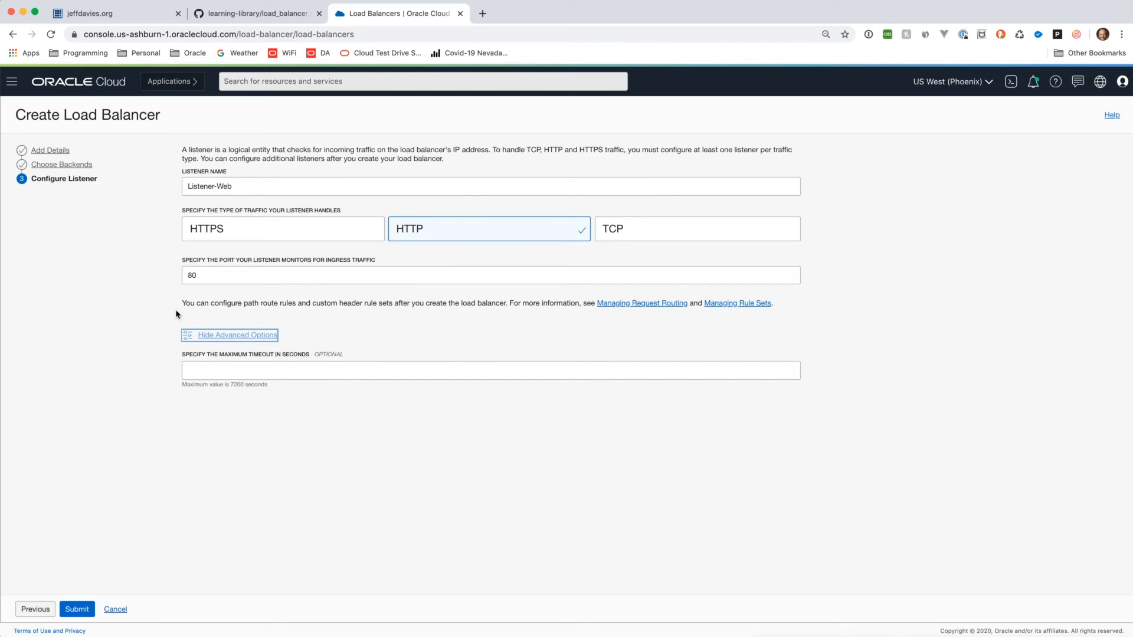
click(76, 609)
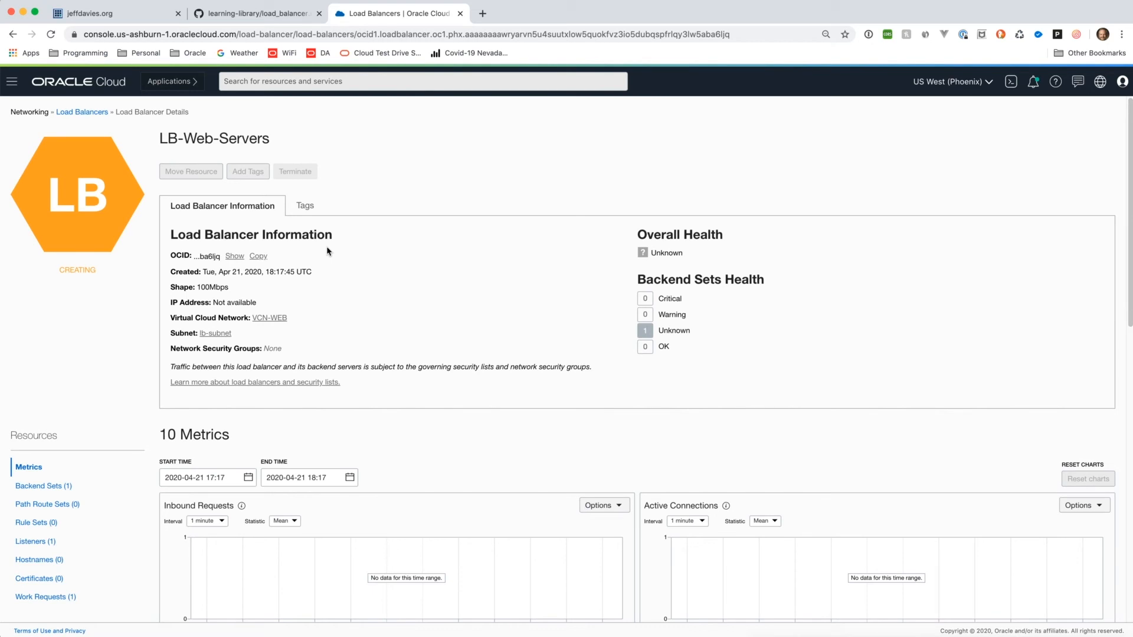
scroll(328, 251, down, 3)
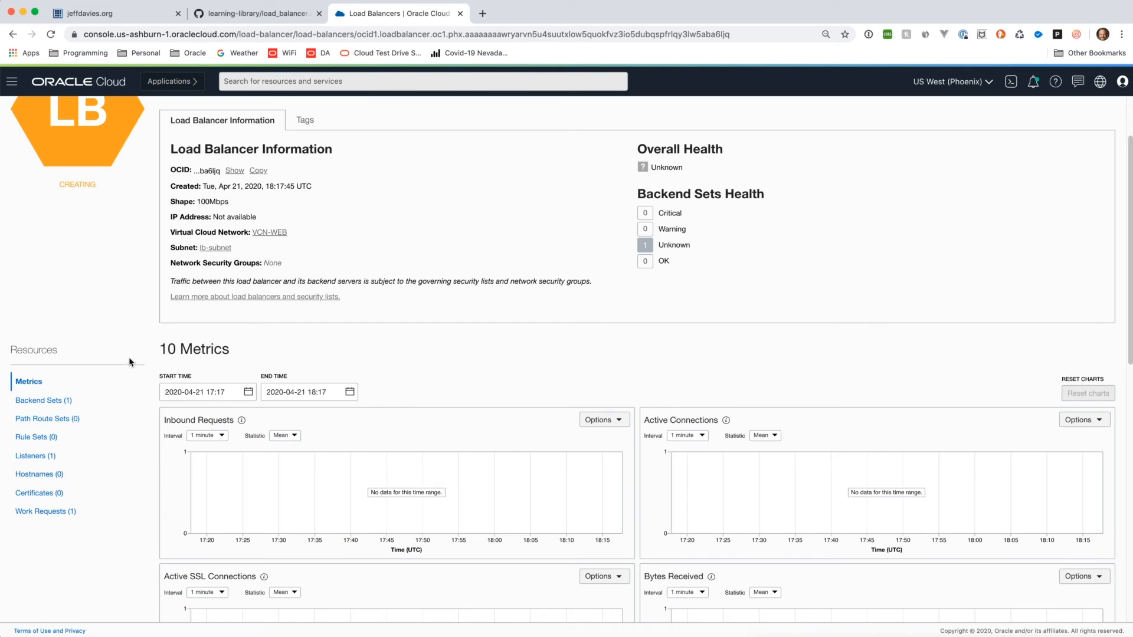
scroll(121, 354, up, 3)
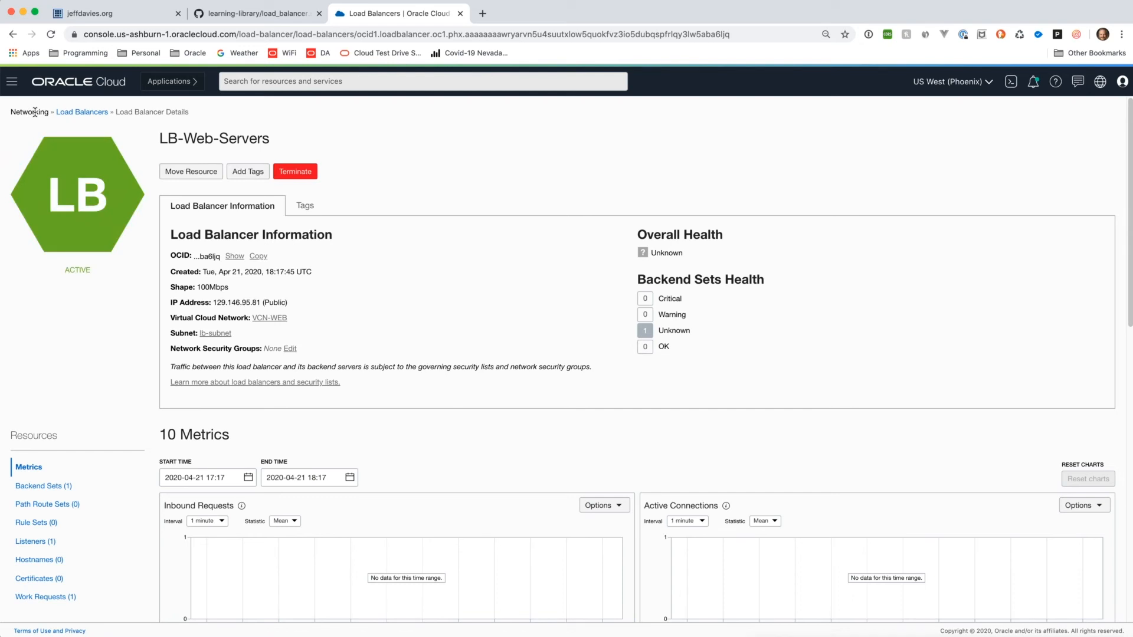
- Open LB-Security-List from the security lists of the VCN-WEB virtual cloud network
click(12, 87)
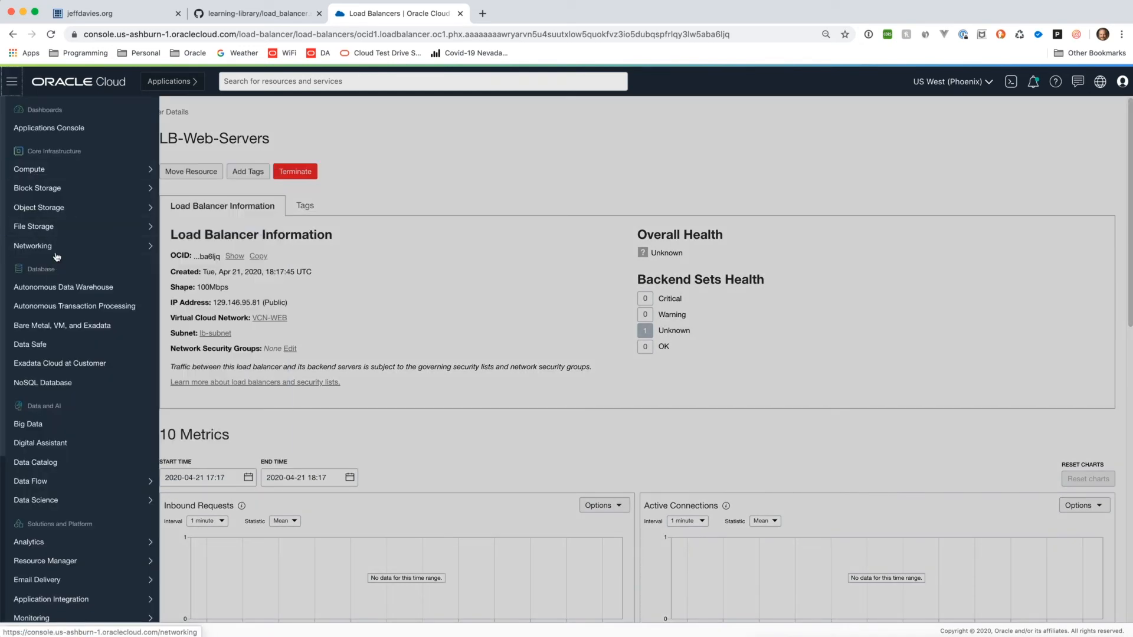
mouse_move(57, 252)
click(190, 270)
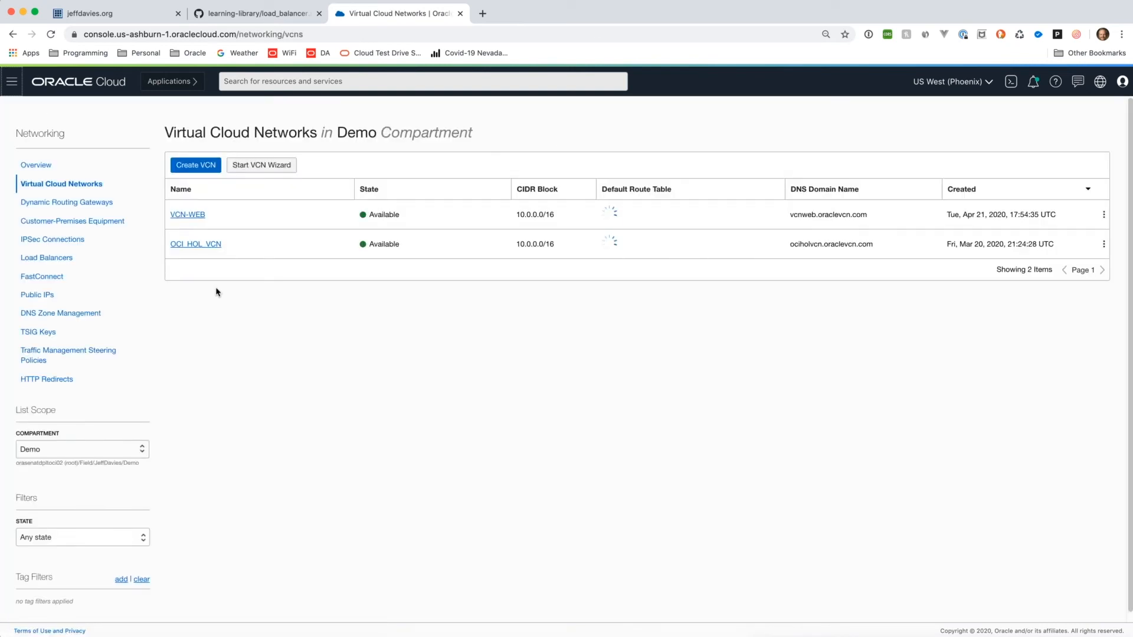
click(191, 215)
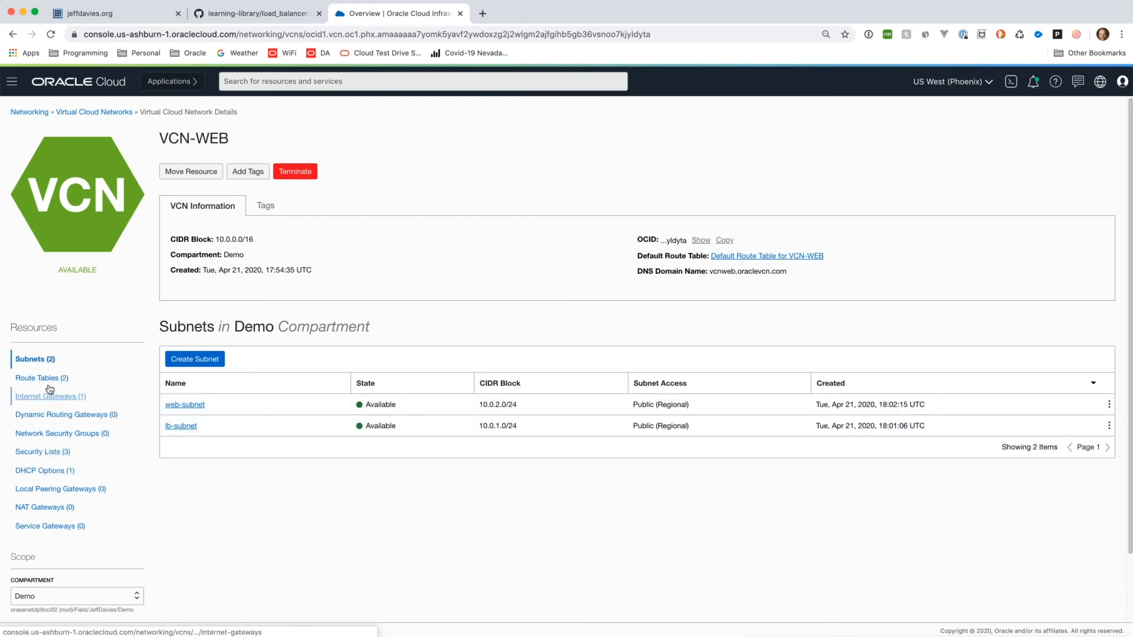
click(59, 452)
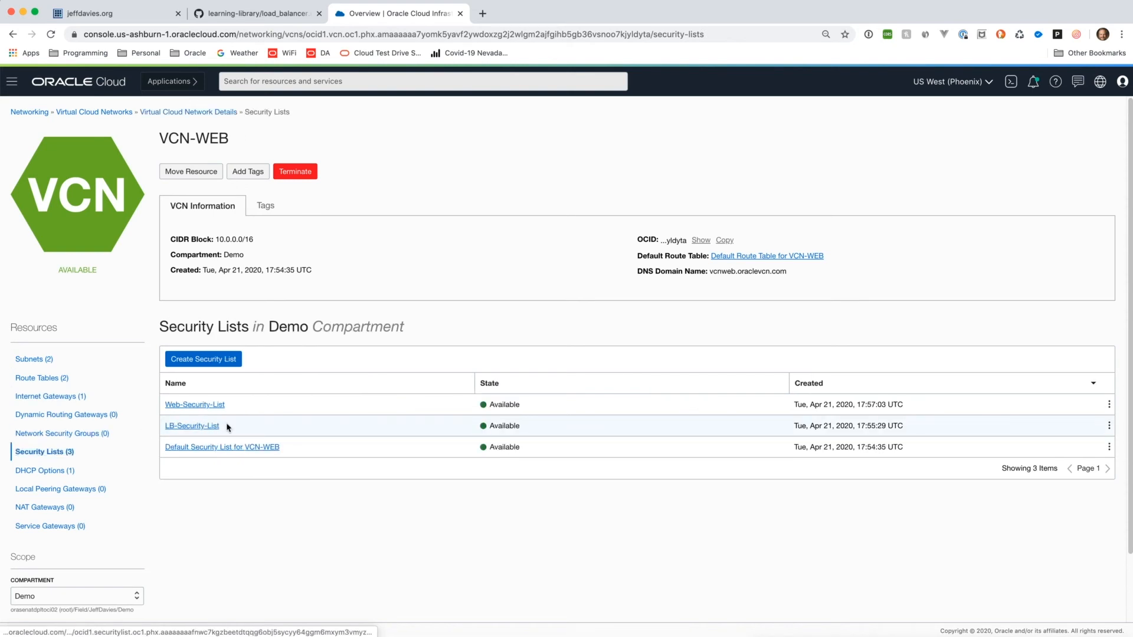
click(214, 432)
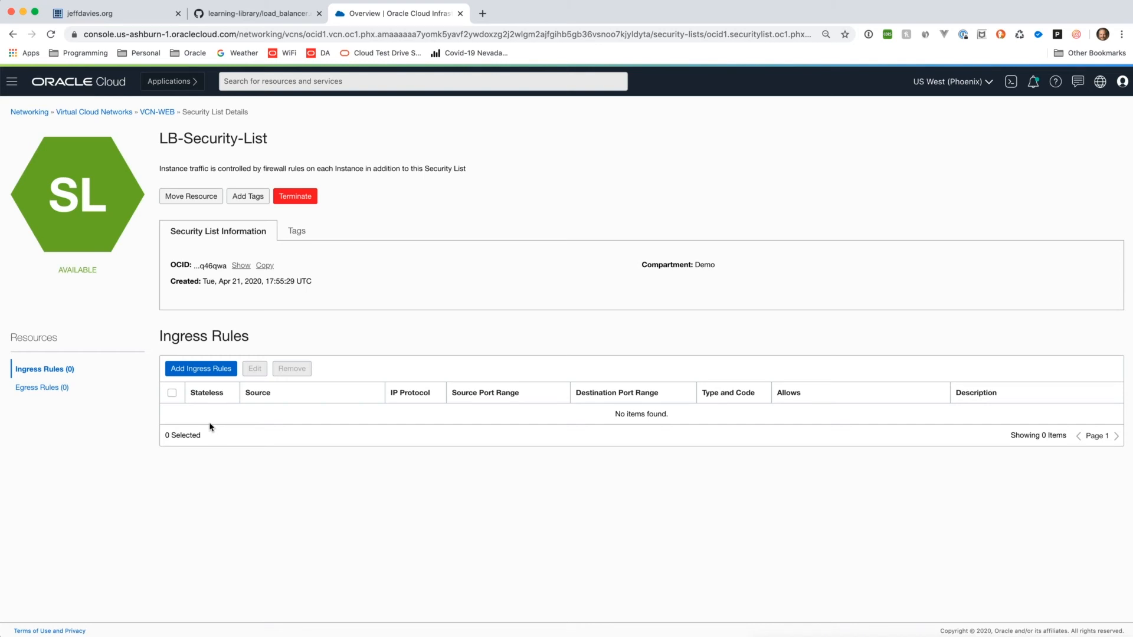
- Add an ingress rule to LB-Security-List for TCP from source 0.0.0.0/0 to destination port 80, described as "Allow web traffic to listener"
click(201, 371)
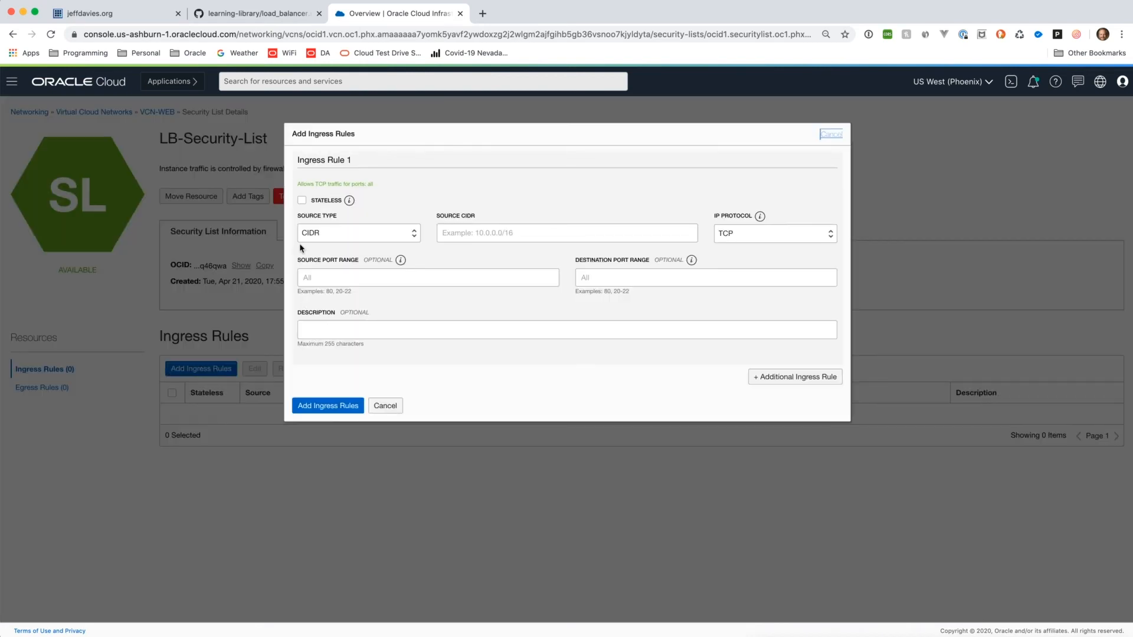
click(528, 232)
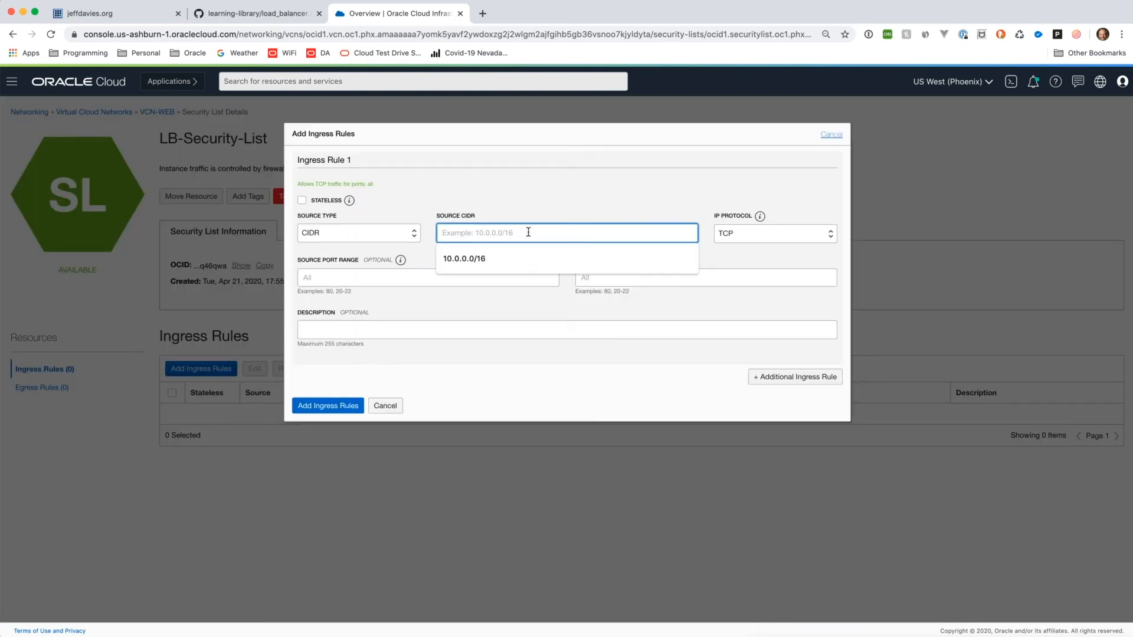
text(0.0.0.0)
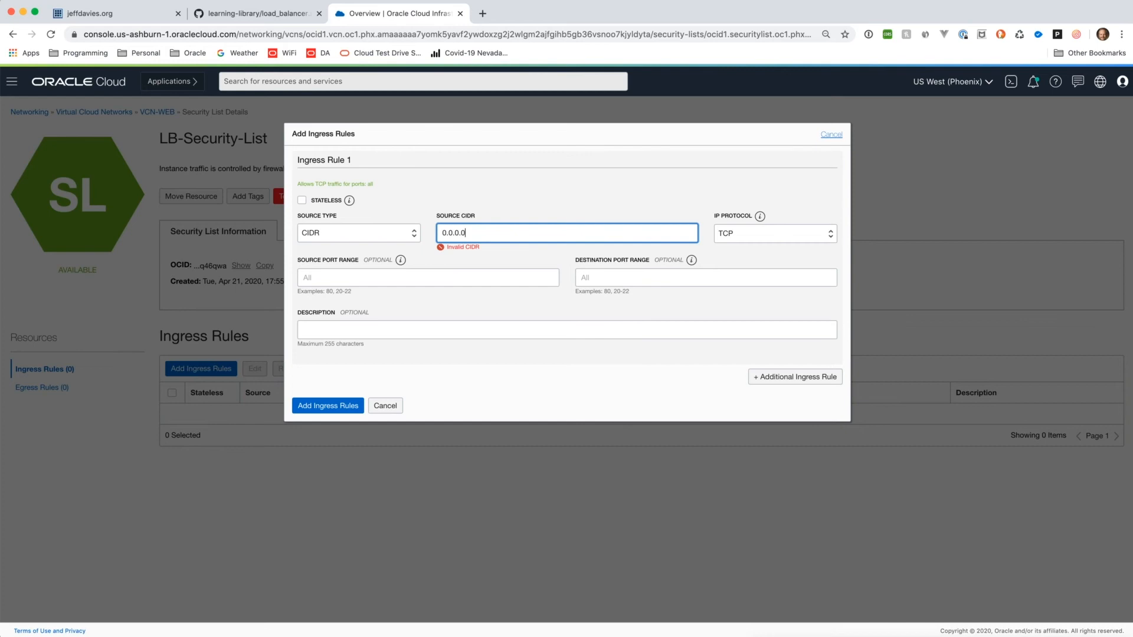
text(/0)
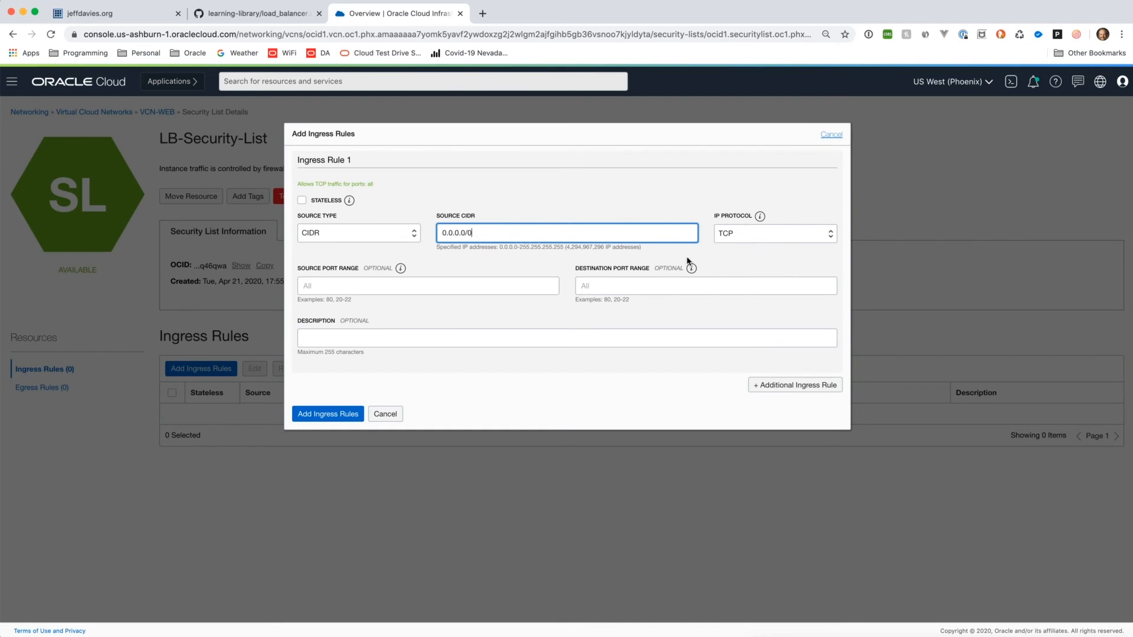
click(606, 288)
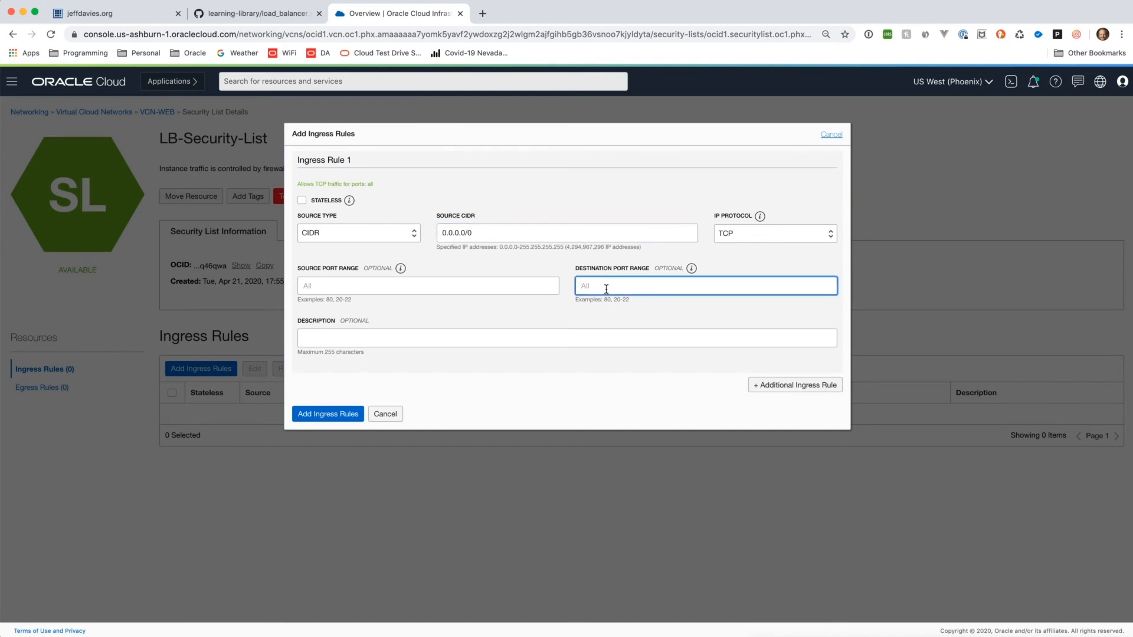
text(80)
click(352, 341)
text(Allow web)
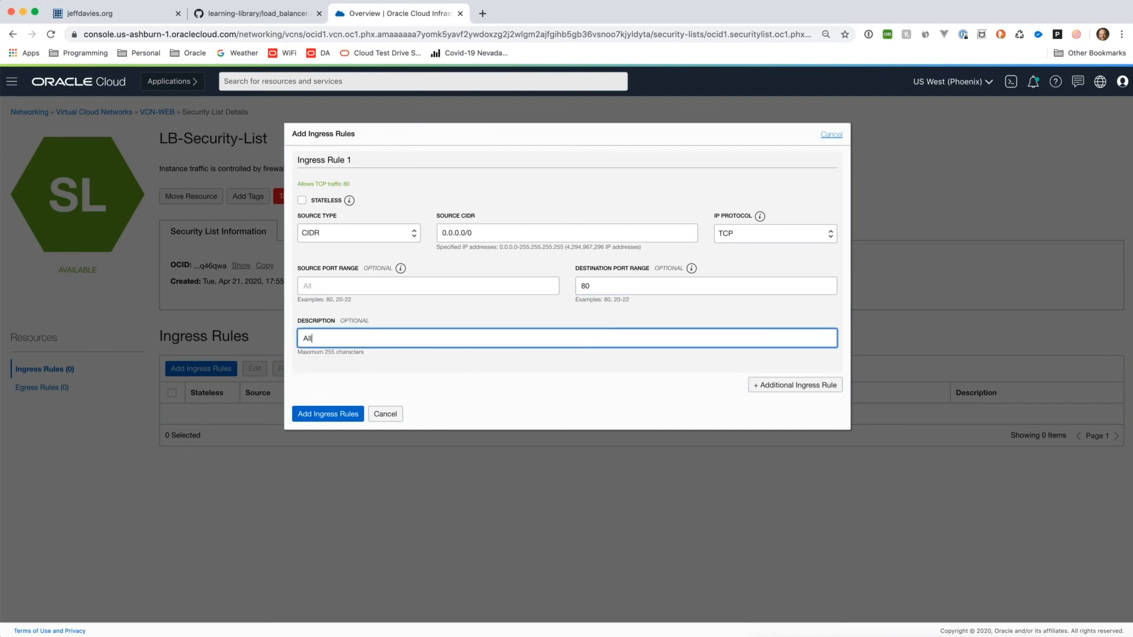
text( traffic)
text(tener)
click(335, 418)
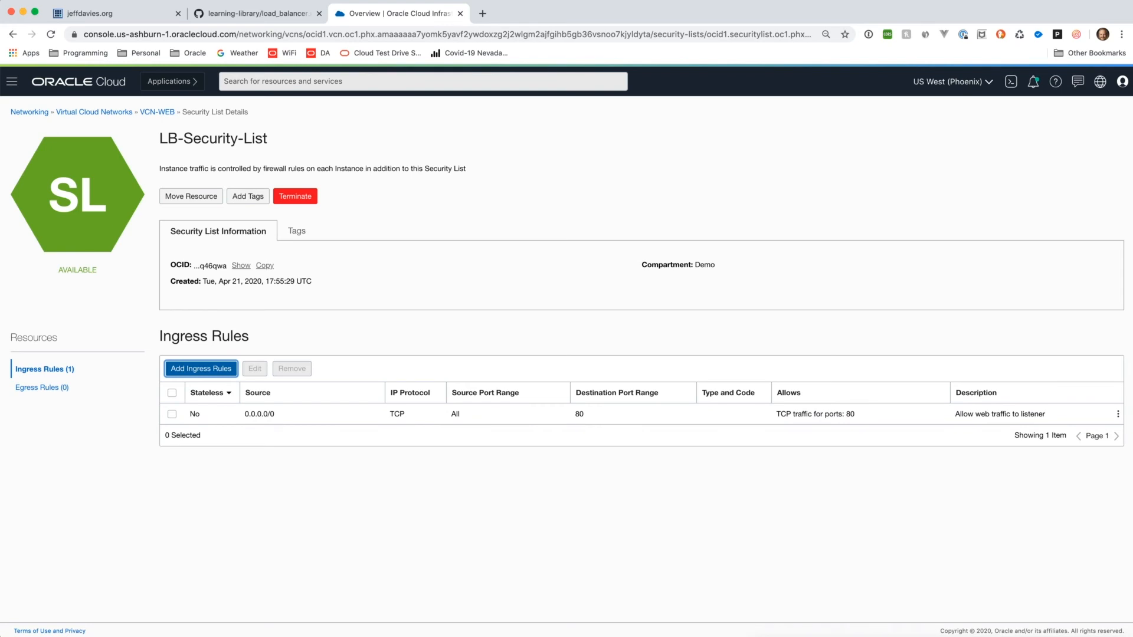
- Add an egress rule to LB-Security-List for destination 0.0.0.0/24 with All Protocols, described as "Allow traffic out"
click(48, 389)
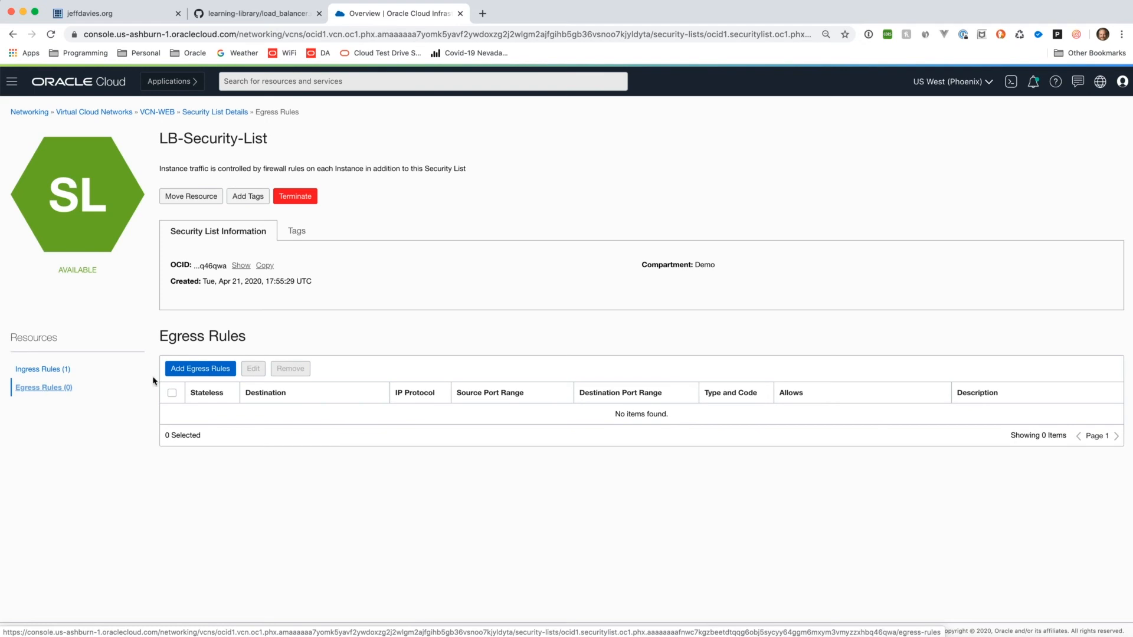
click(199, 370)
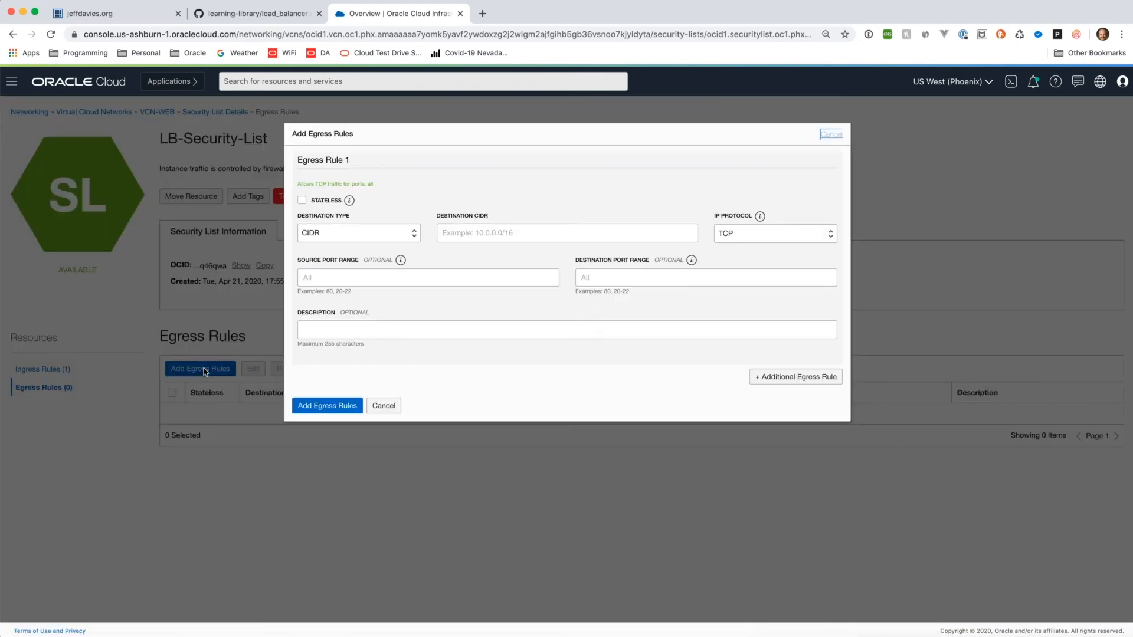
click(461, 235)
text(0.0)
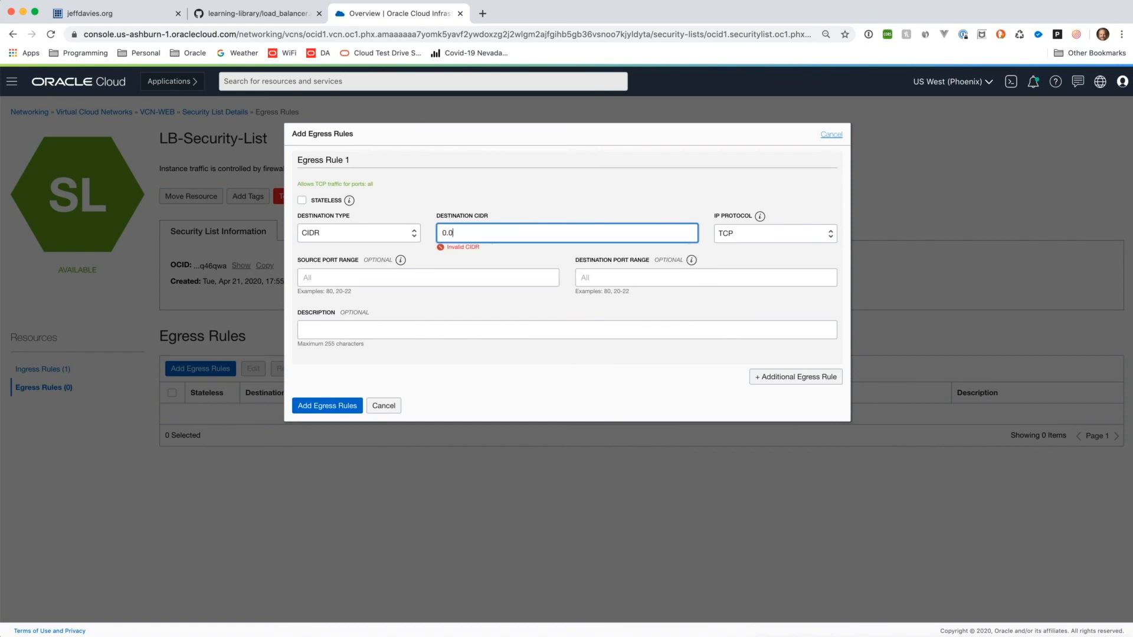
text(.0.0/24)
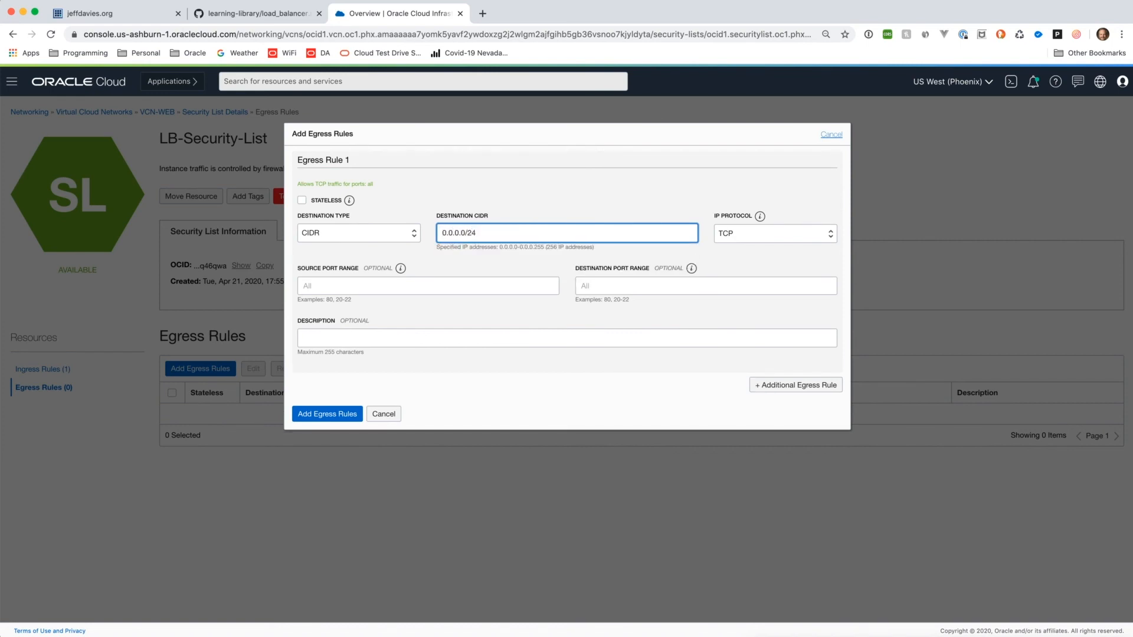
click(782, 243)
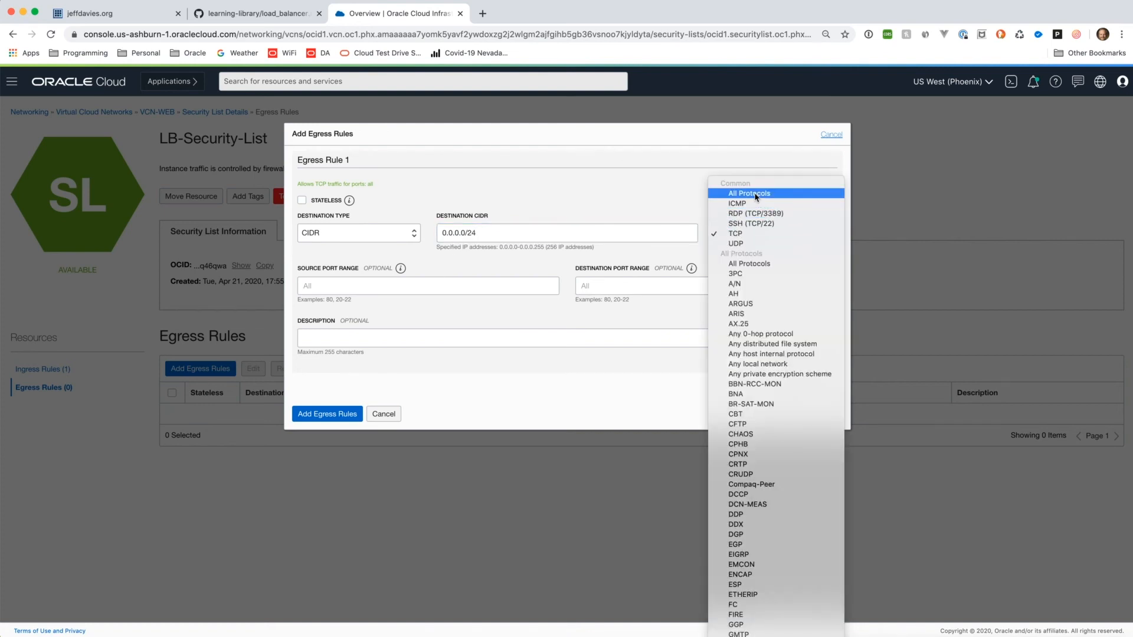
click(755, 195)
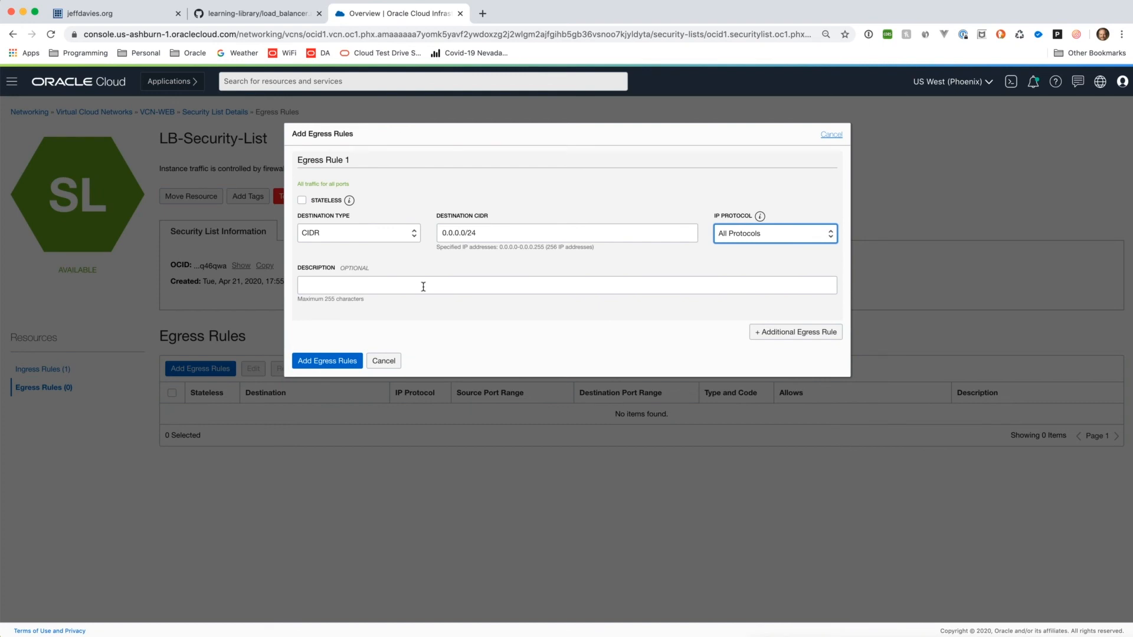
click(423, 287)
text(A)
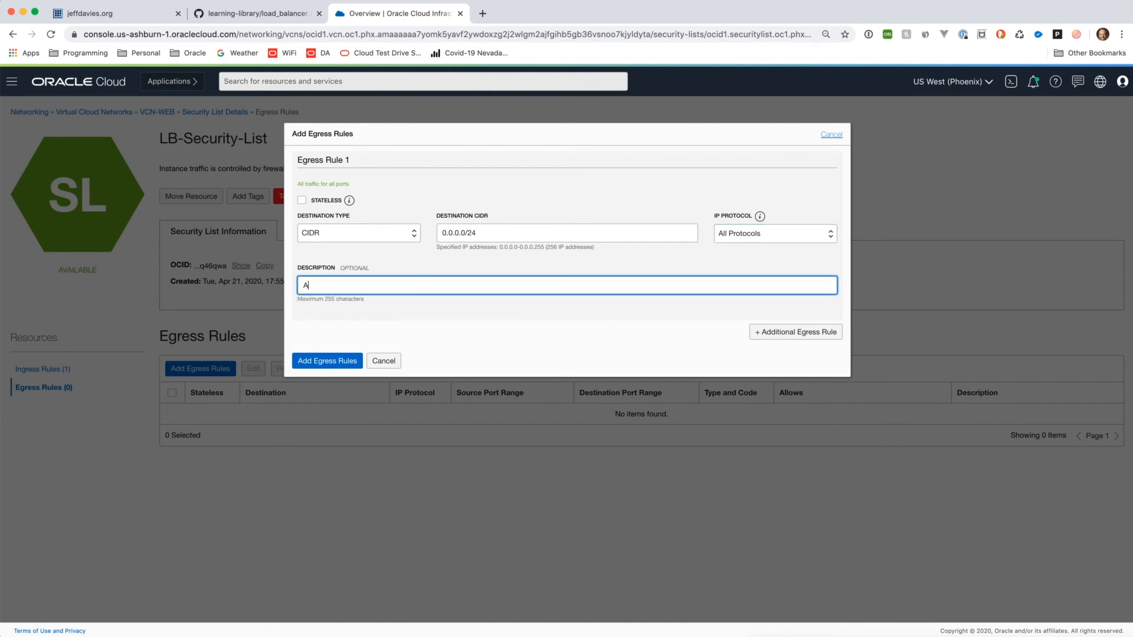
text(llow traffic out)
click(323, 365)
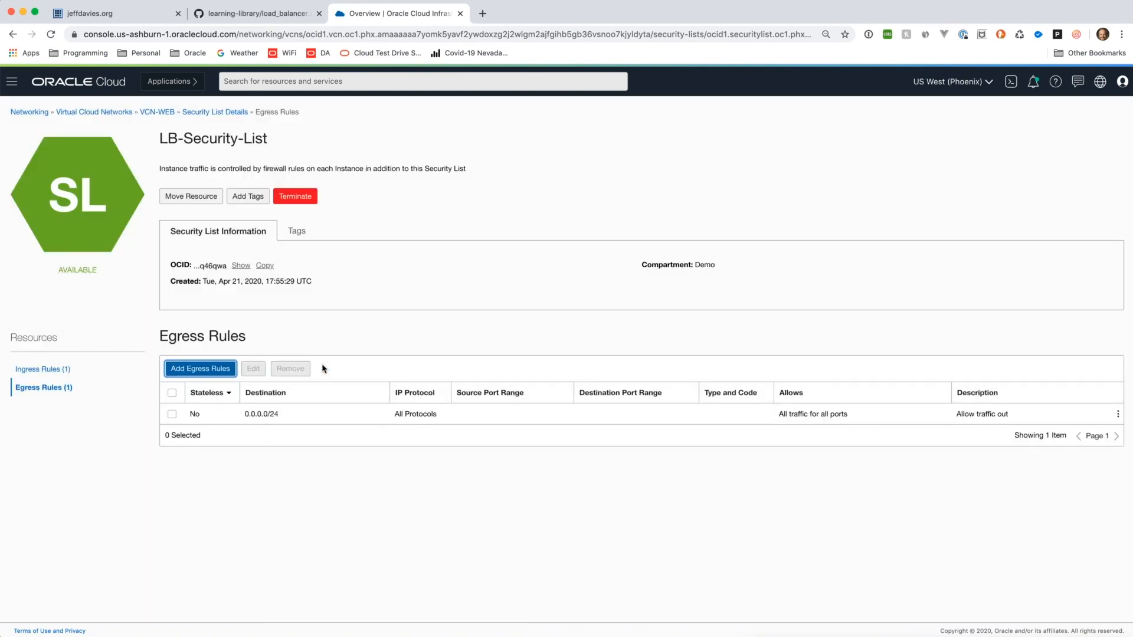
- Return to VCN-WEB's security lists and open Web-Security-List
click(206, 113)
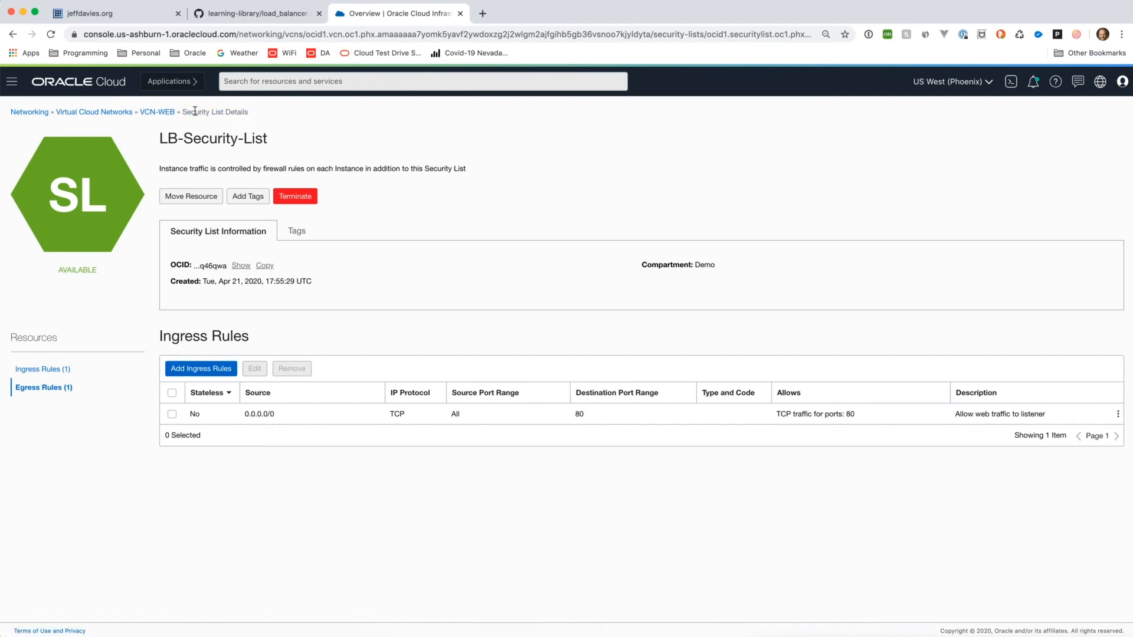
click(154, 114)
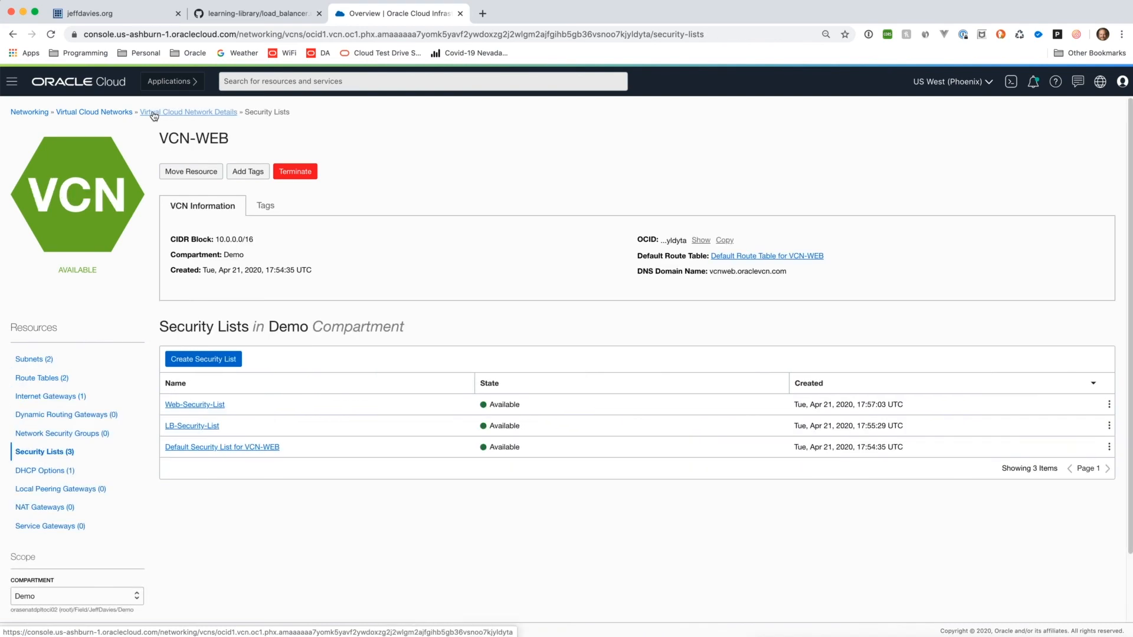
click(65, 455)
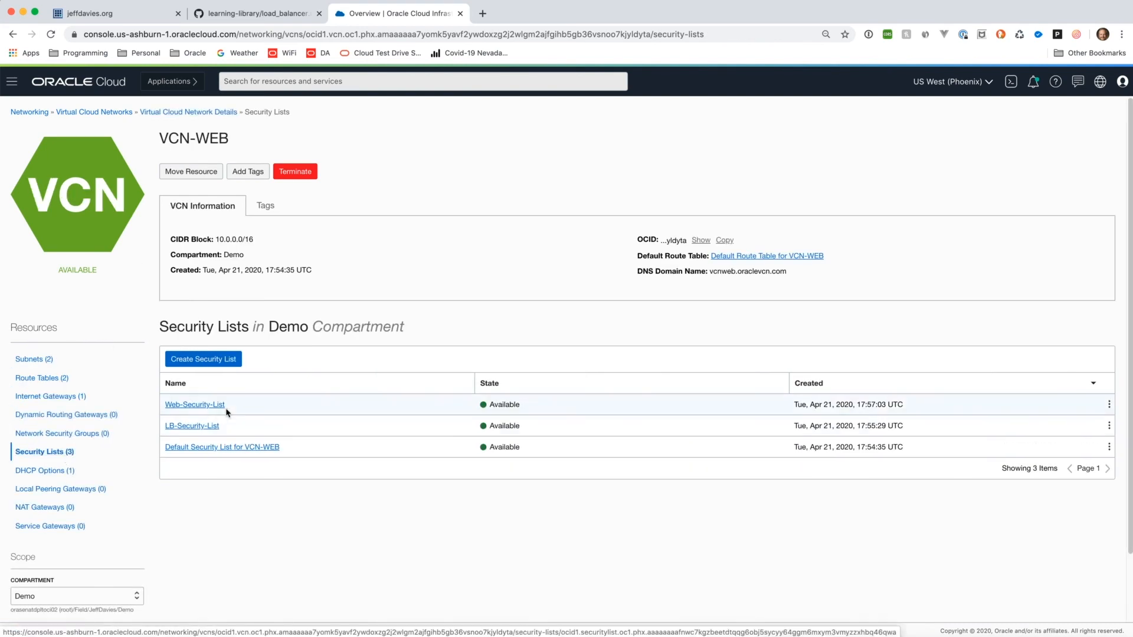
click(194, 405)
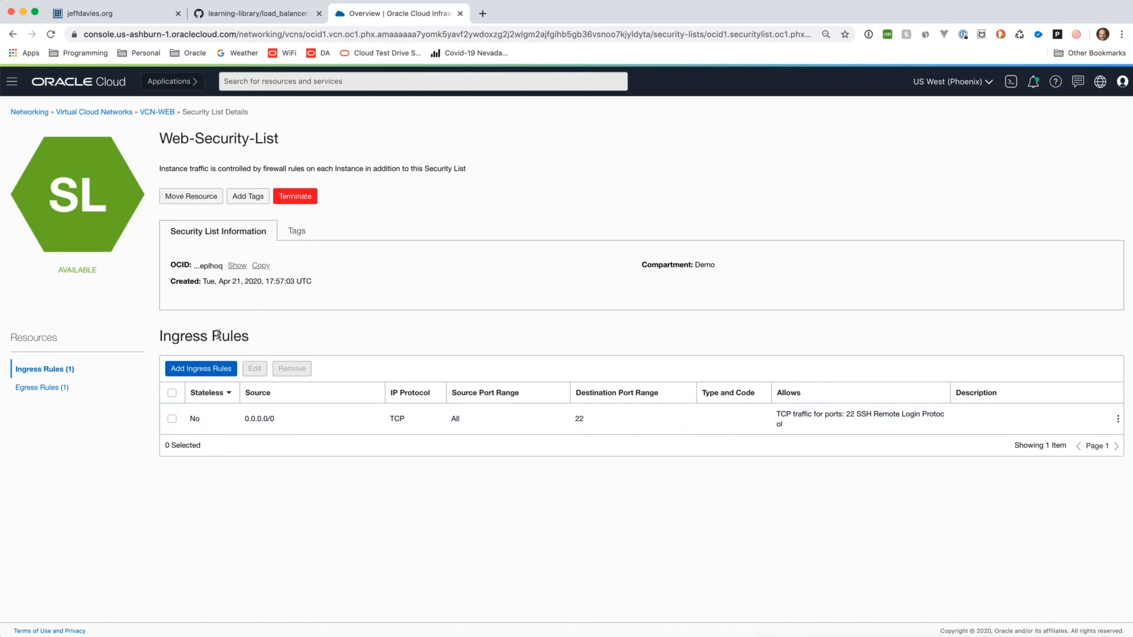
- Add an ingress rule to Web-Security-List for TCP from source CIDR 10.0.1.0/24 to destination port 80
click(206, 369)
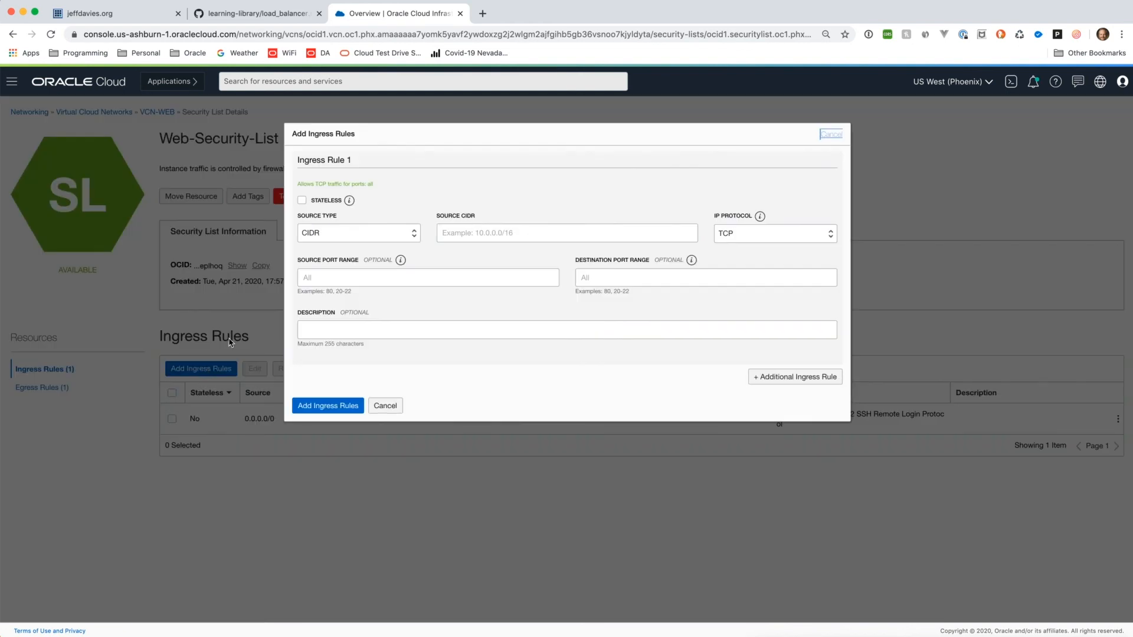
click(483, 231)
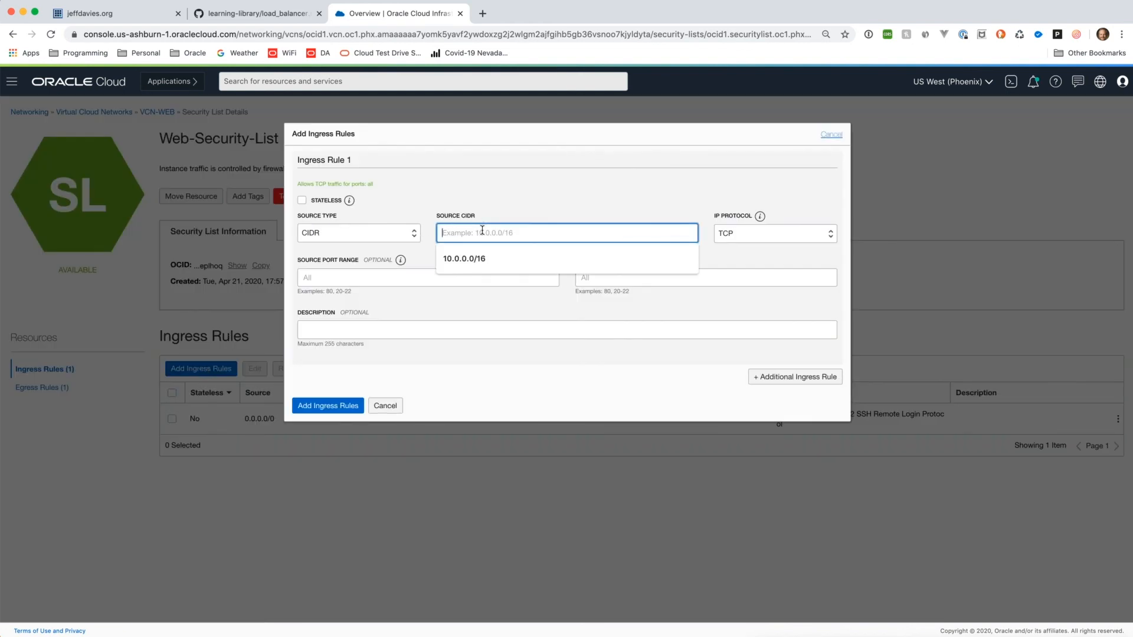
click(481, 255)
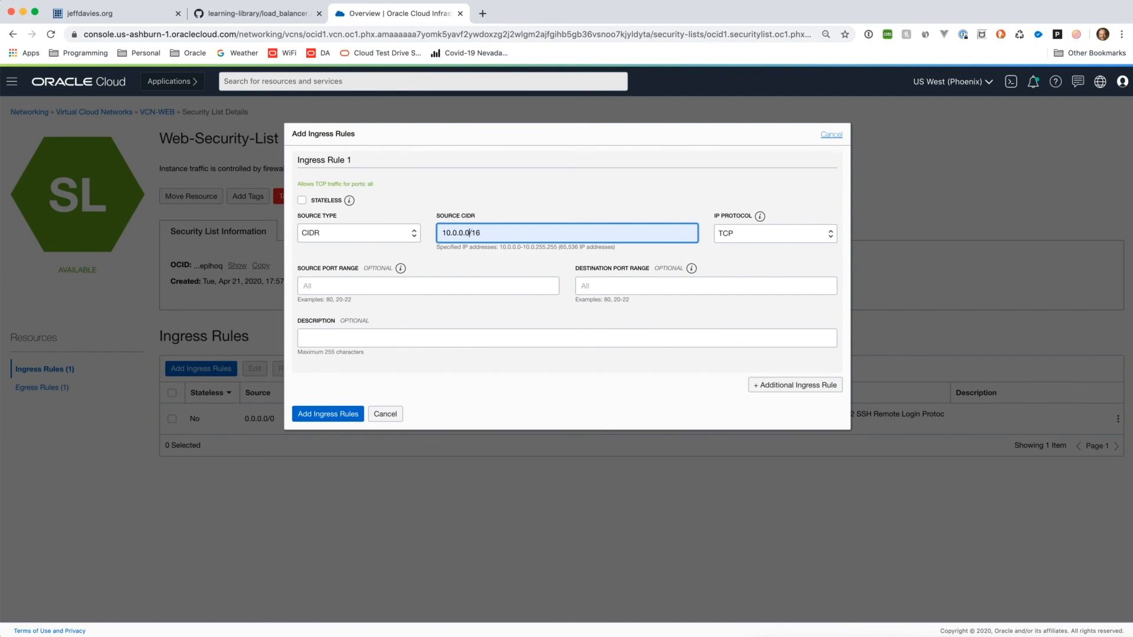
key(BackSpace)
text(1)
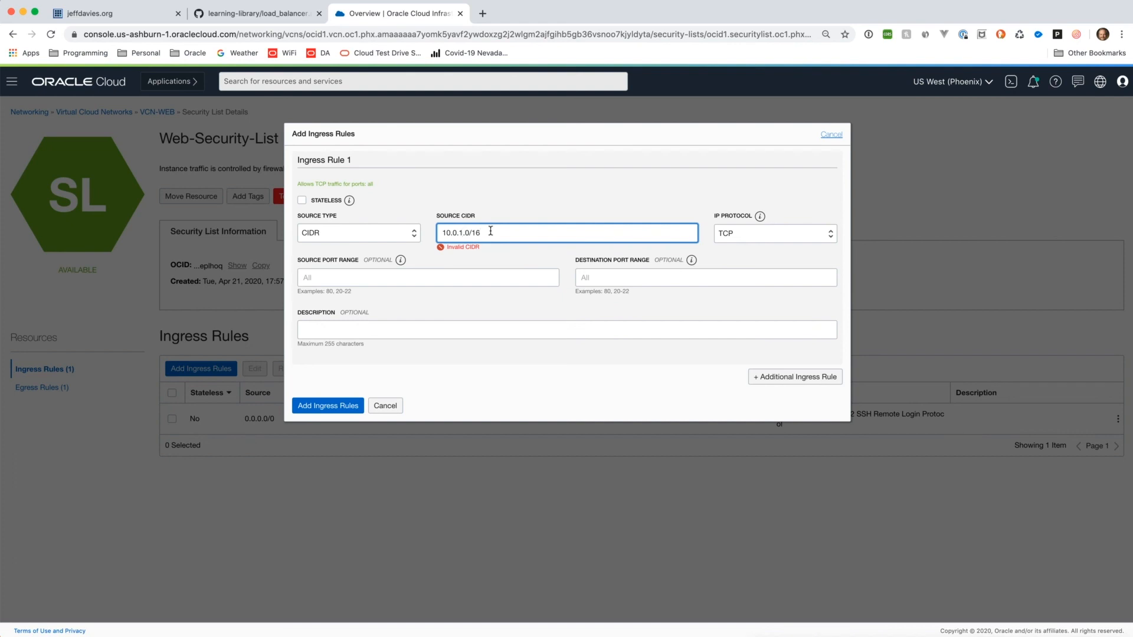
key(BackSpace)
text(24)
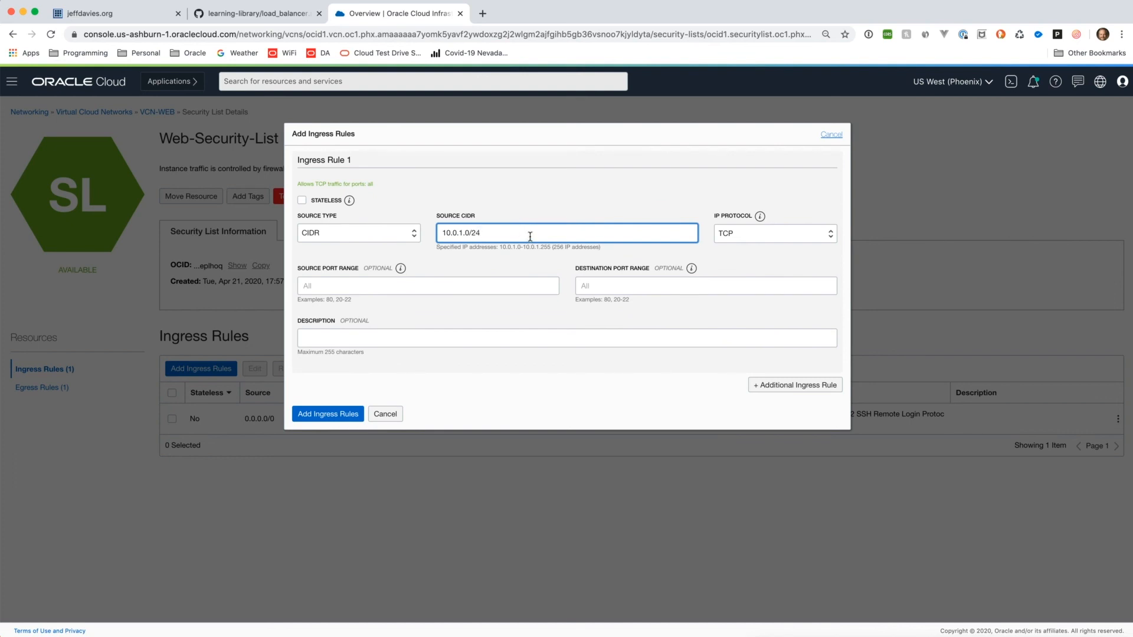
click(598, 289)
text(80)
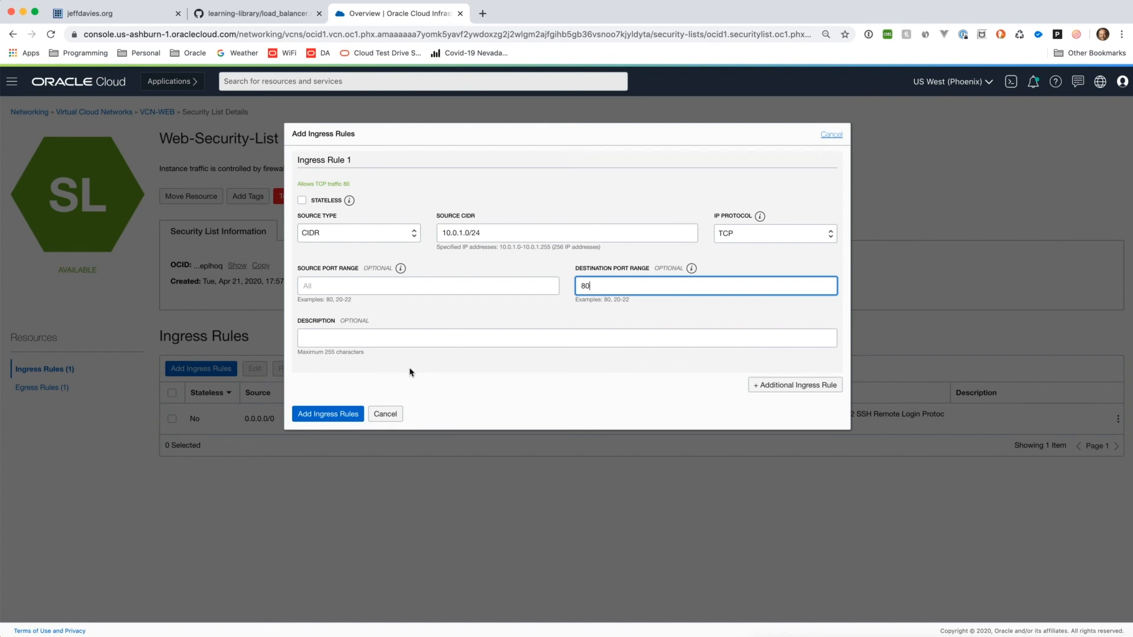
click(328, 416)
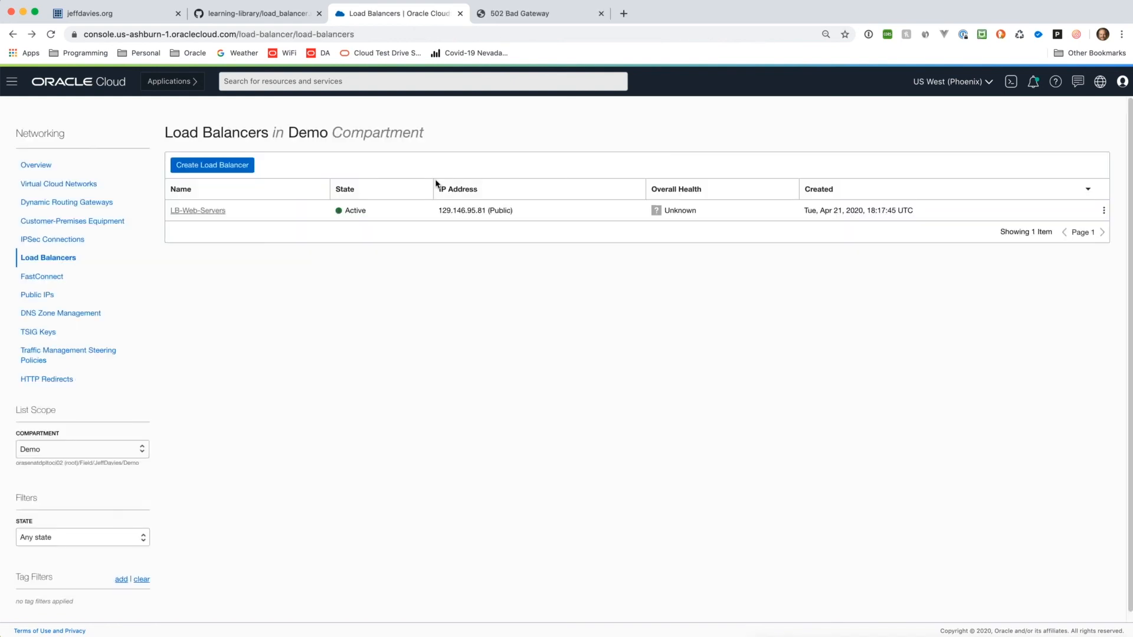
click(204, 211)
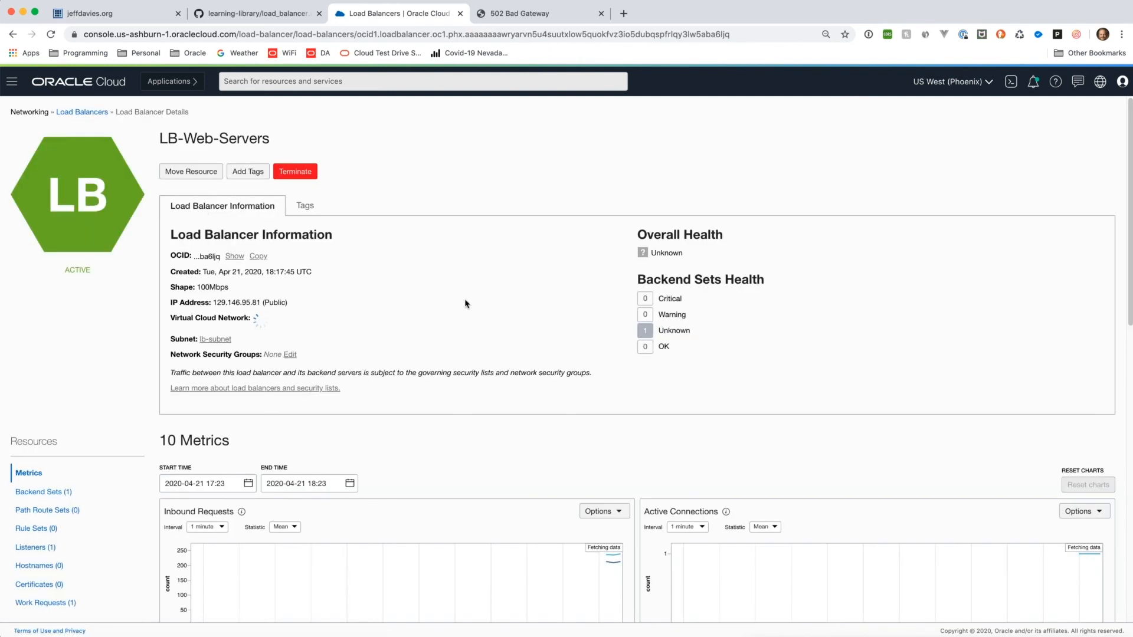
scroll(591, 266, down, 1)
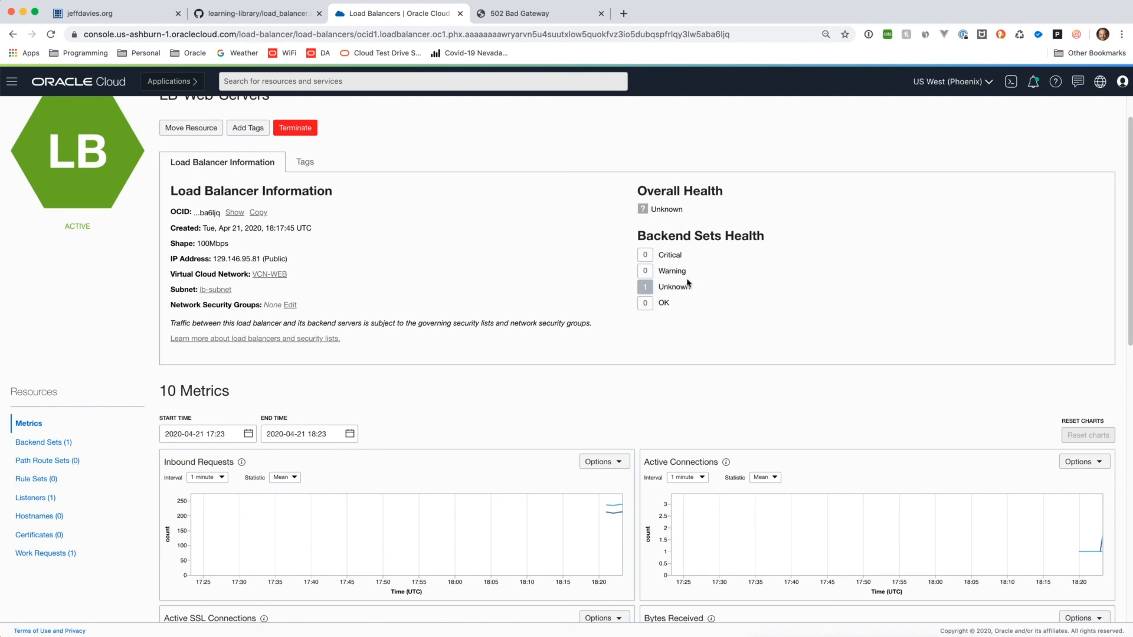
scroll(686, 284, down, 2)
scroll(291, 394, up, 3)
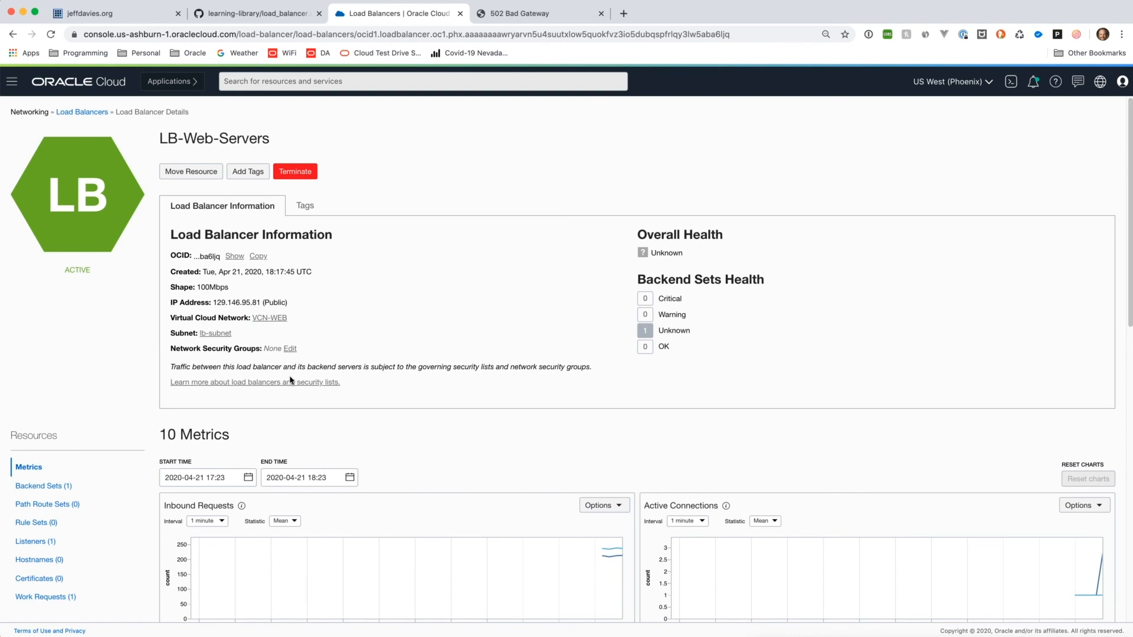
click(51, 487)
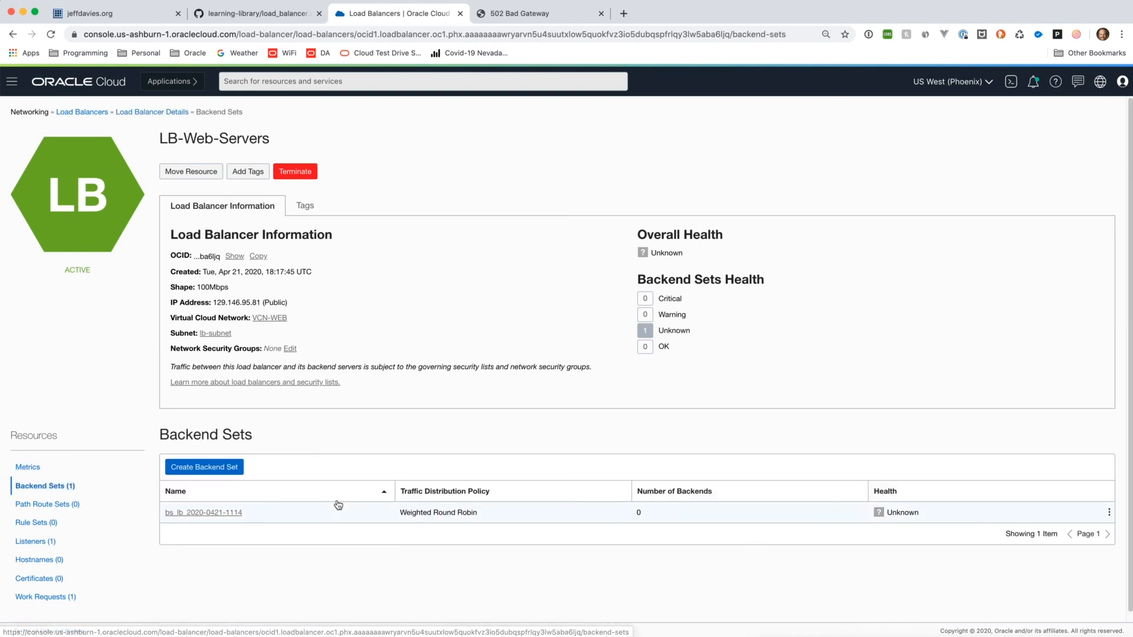
click(200, 514)
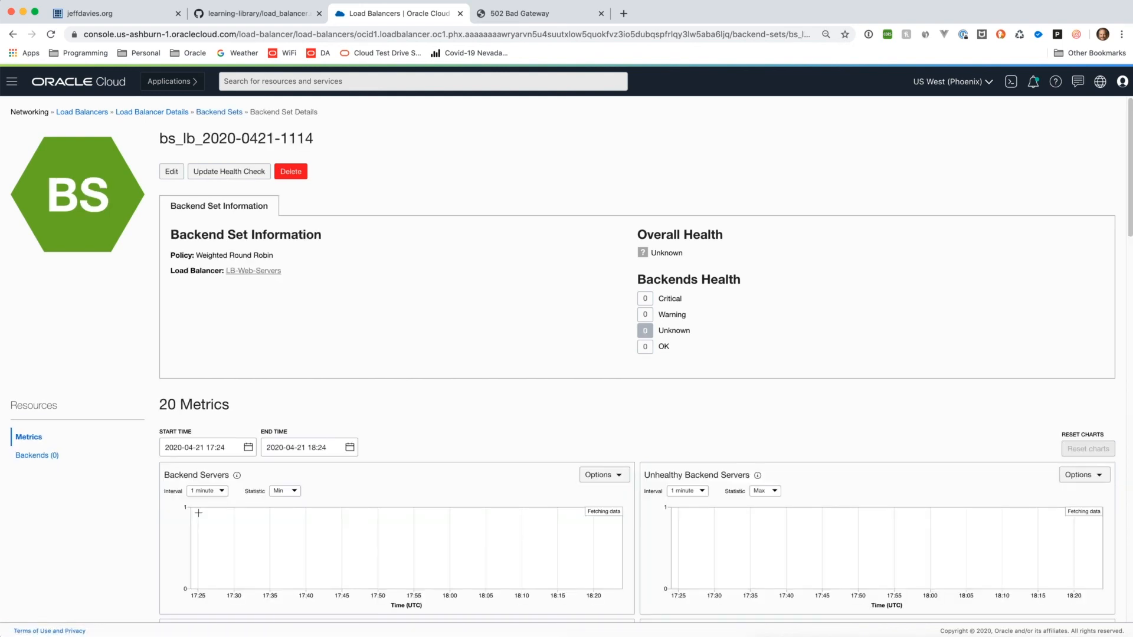
click(34, 456)
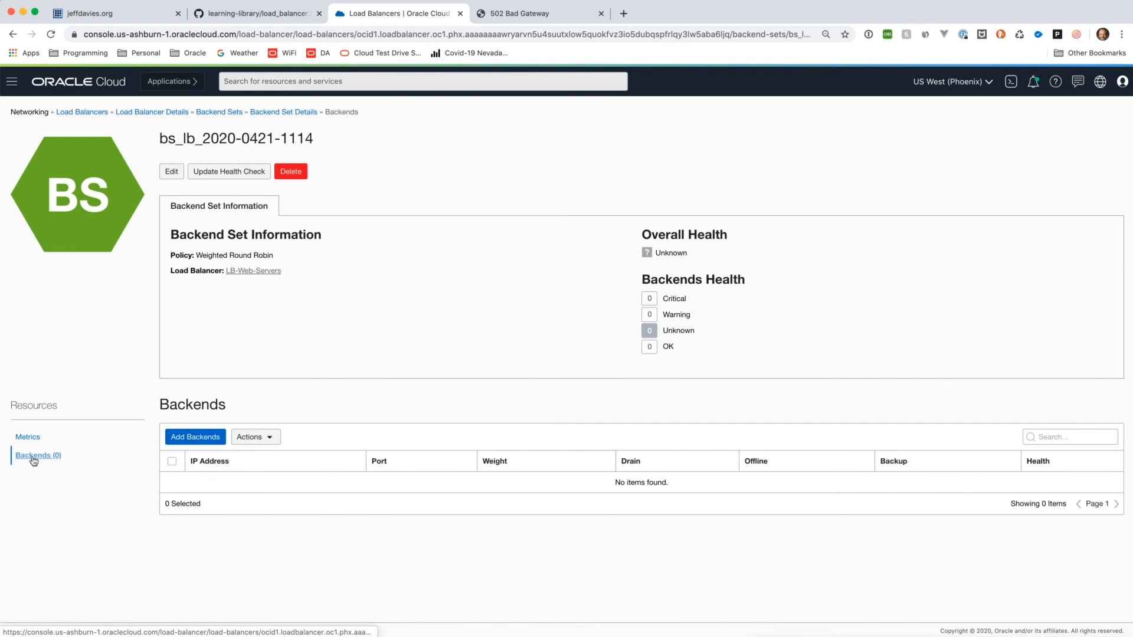
- Add Web-Server-1 and Web-Server-2 as backends on port 80 with automatically added security list rules for LB-Security-List and Web-Security-List
click(194, 435)
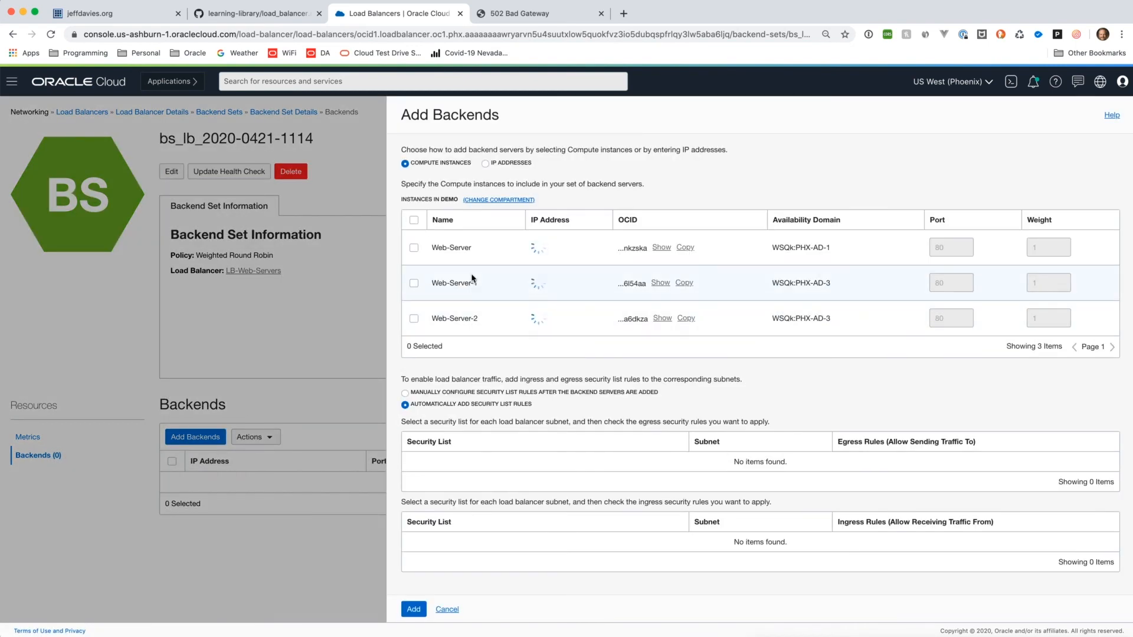
click(414, 283)
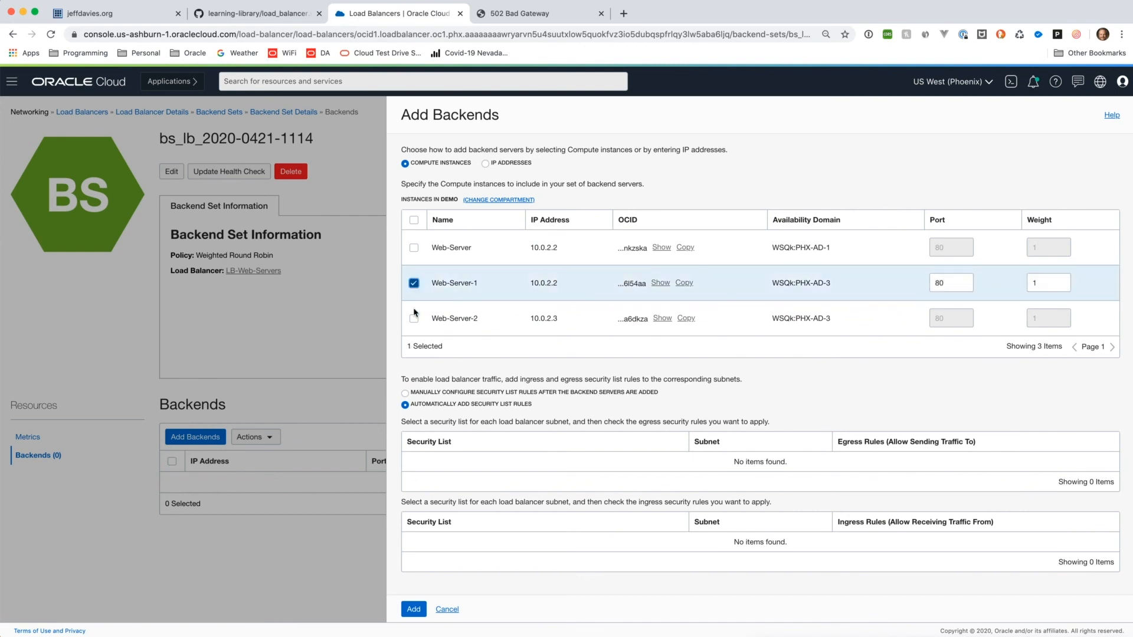
click(415, 318)
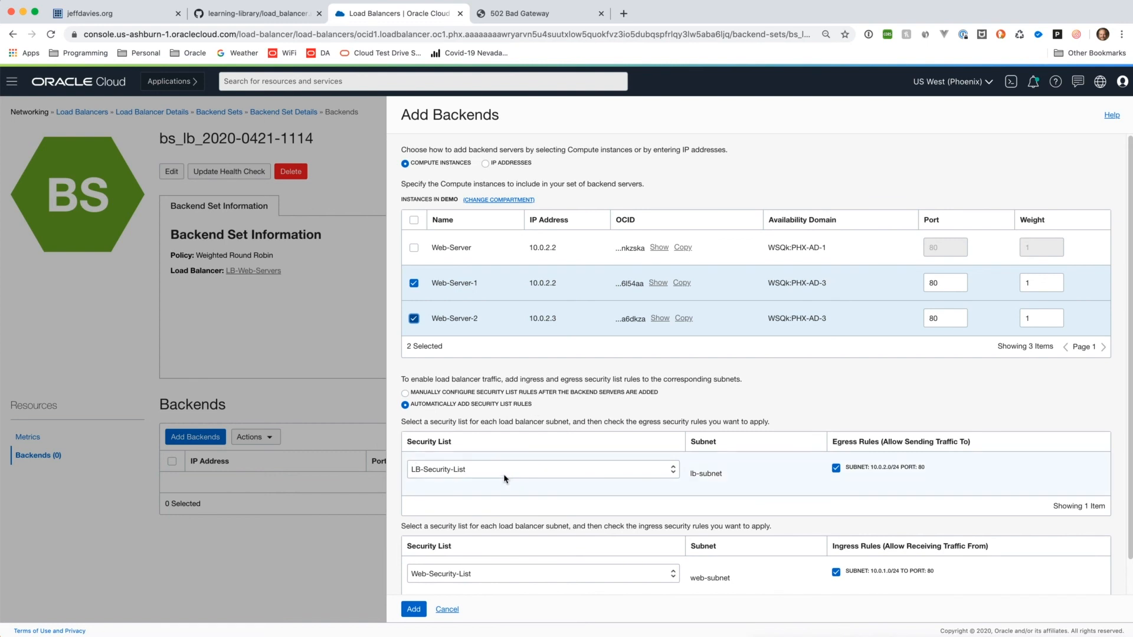
scroll(504, 479, down, 1)
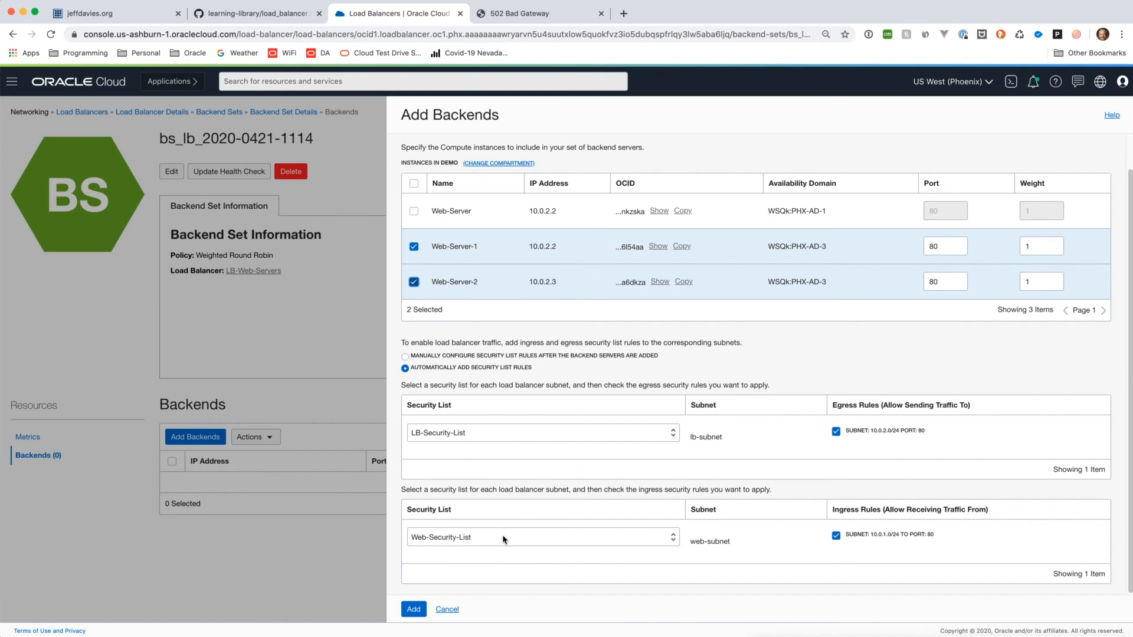
click(414, 610)
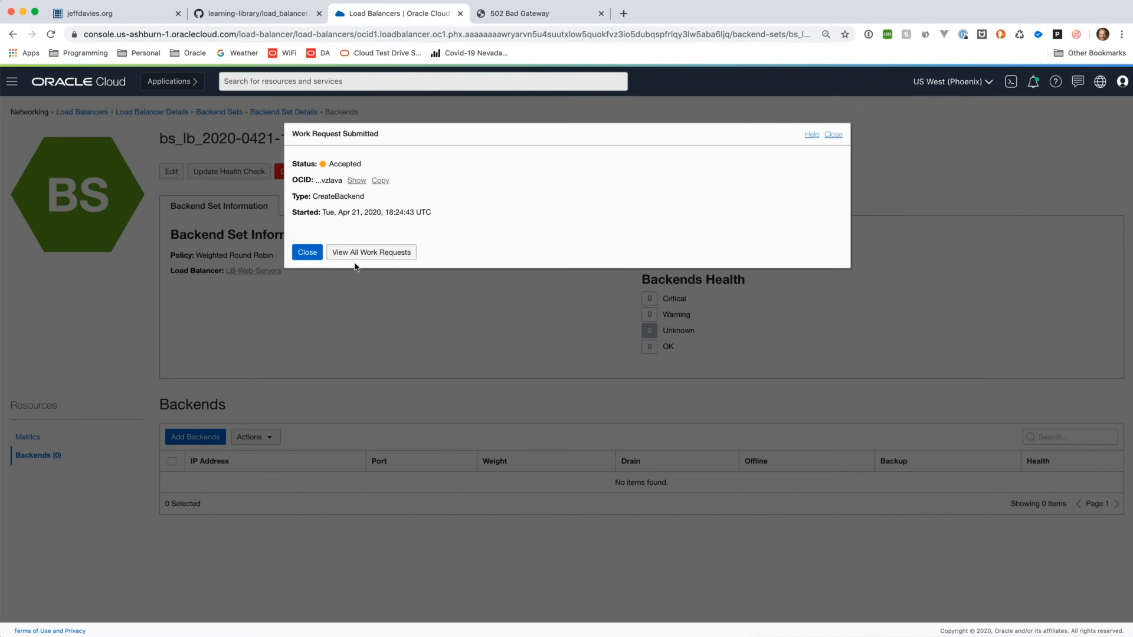
click(308, 253)
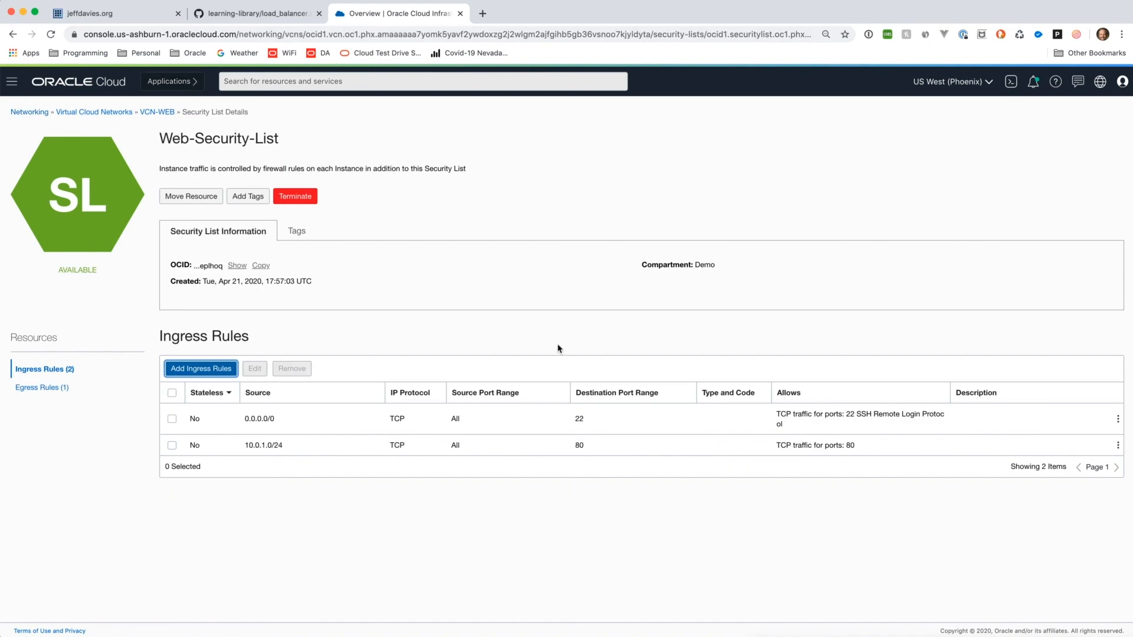
click(482, 13)
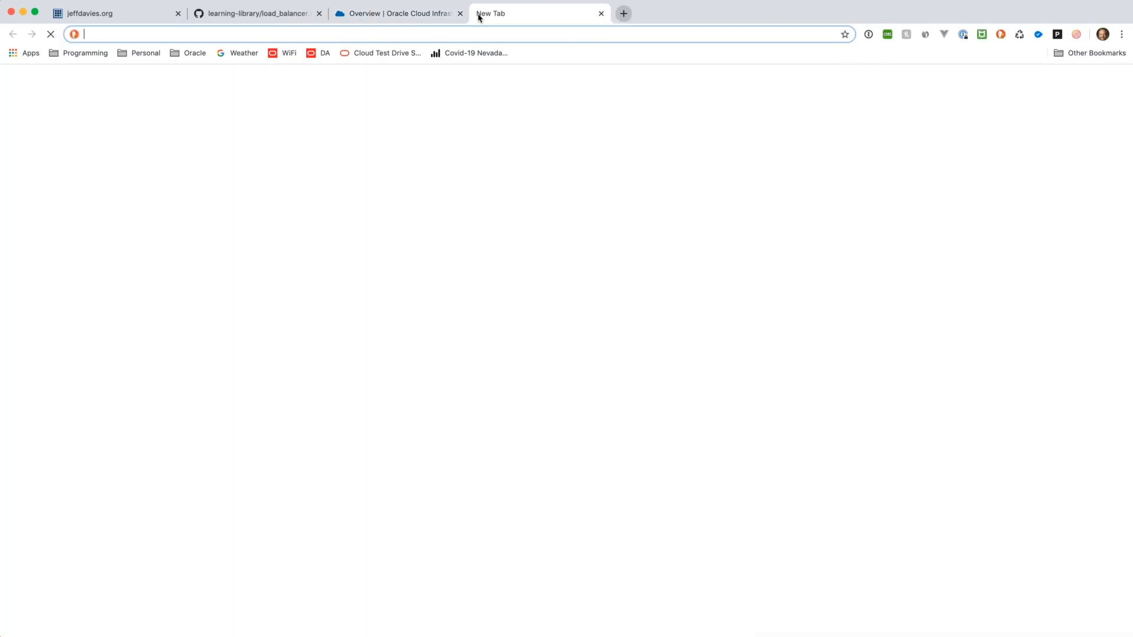
click(409, 13)
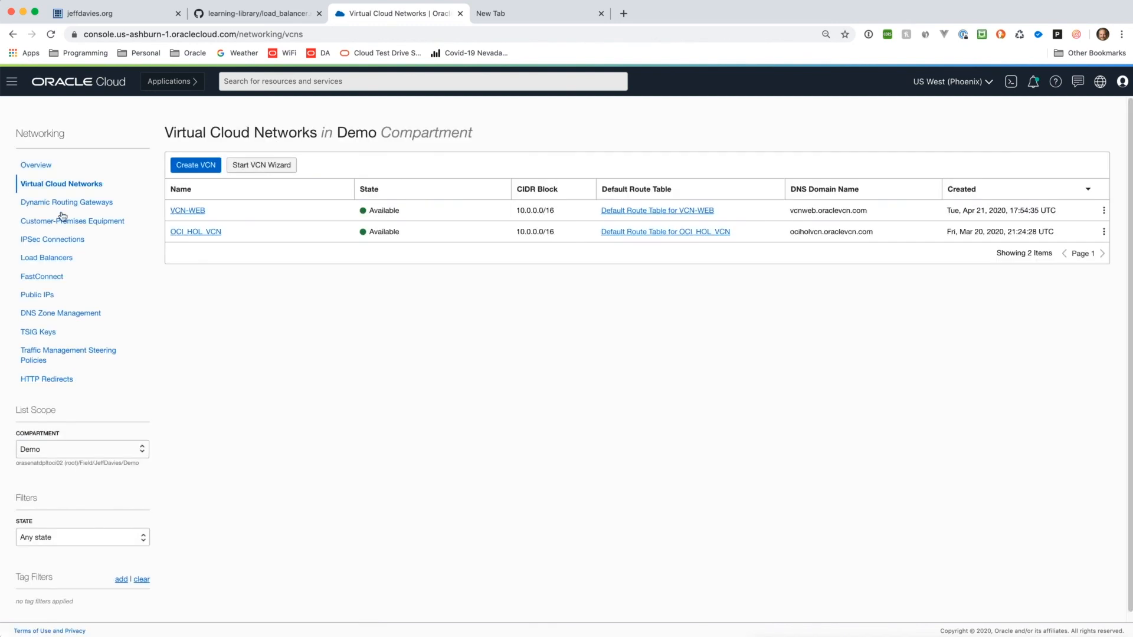
click(64, 259)
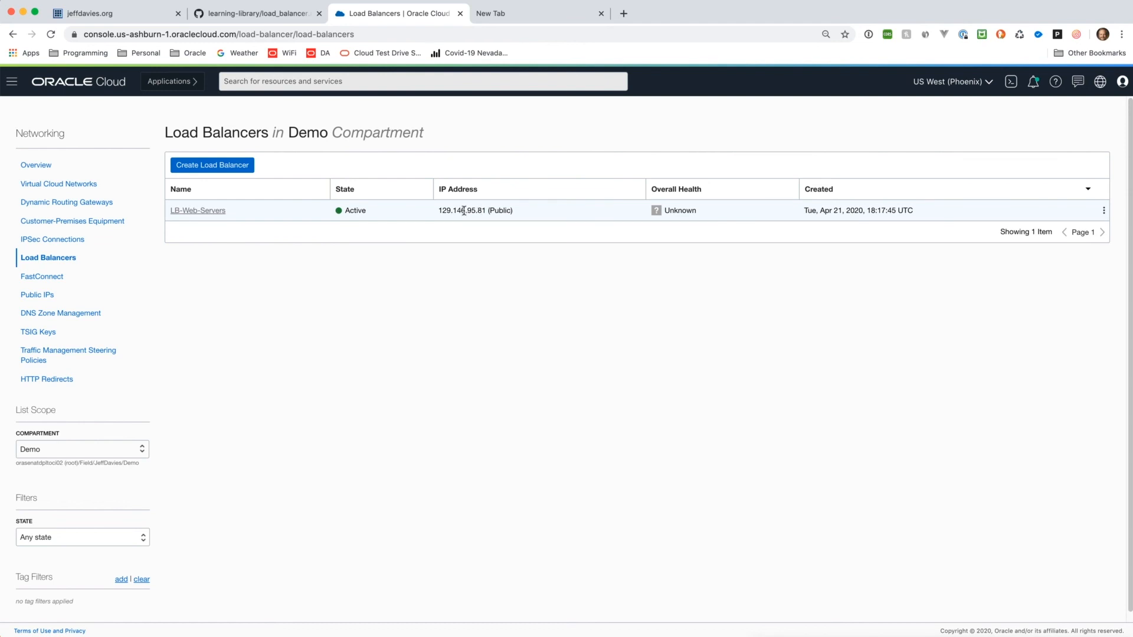
drag(438, 211, 495, 208)
key(super+c)
click(210, 216)
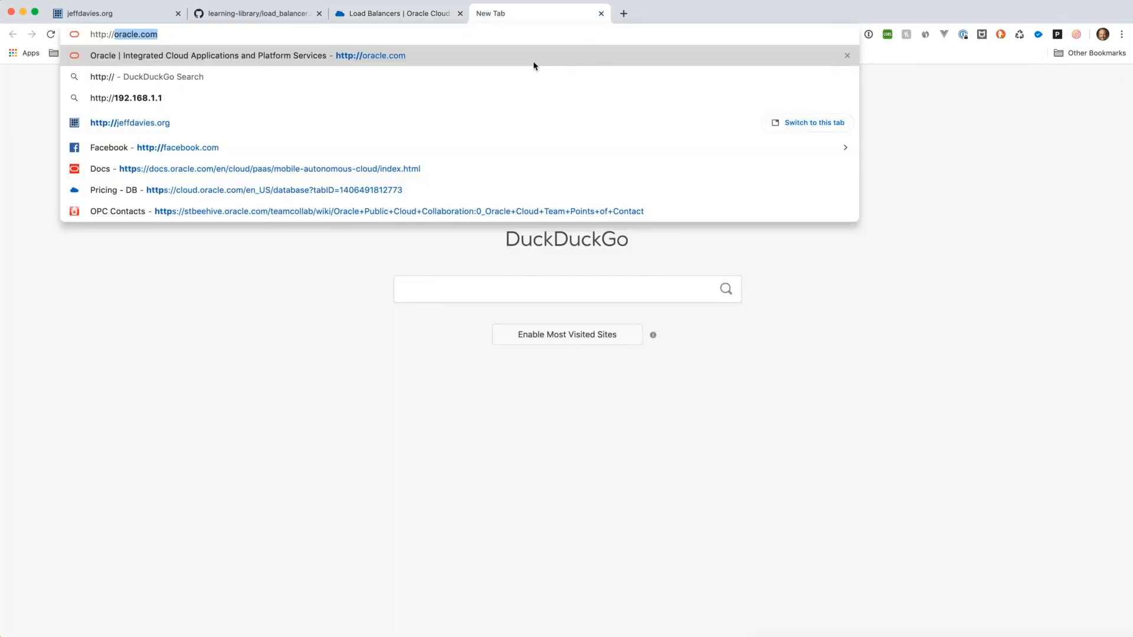
key(super+v)
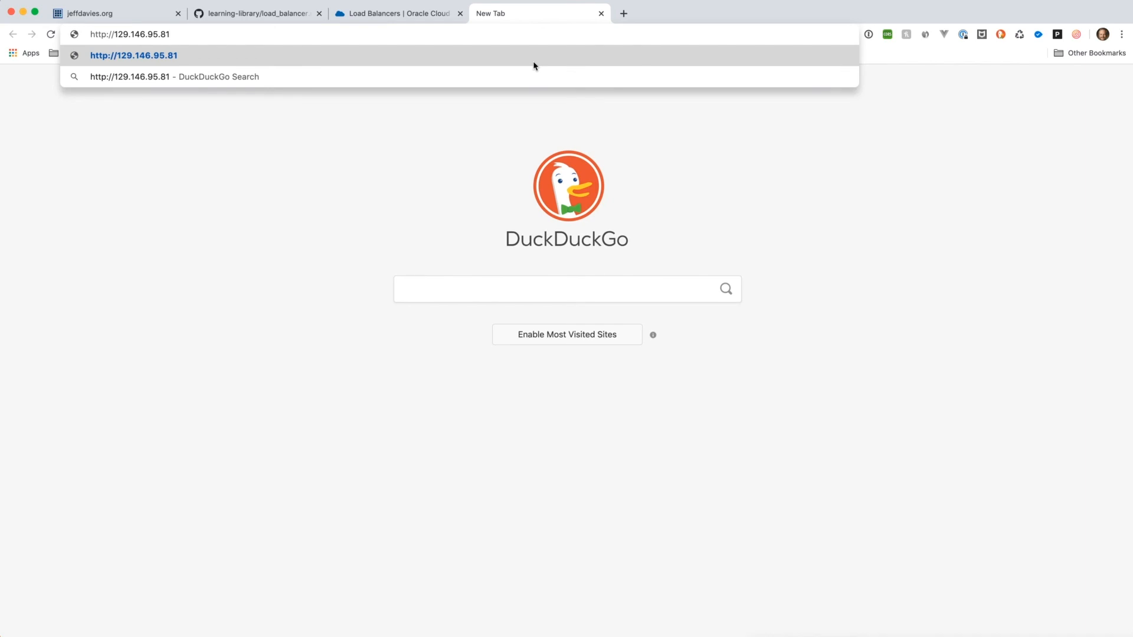
key(Return)
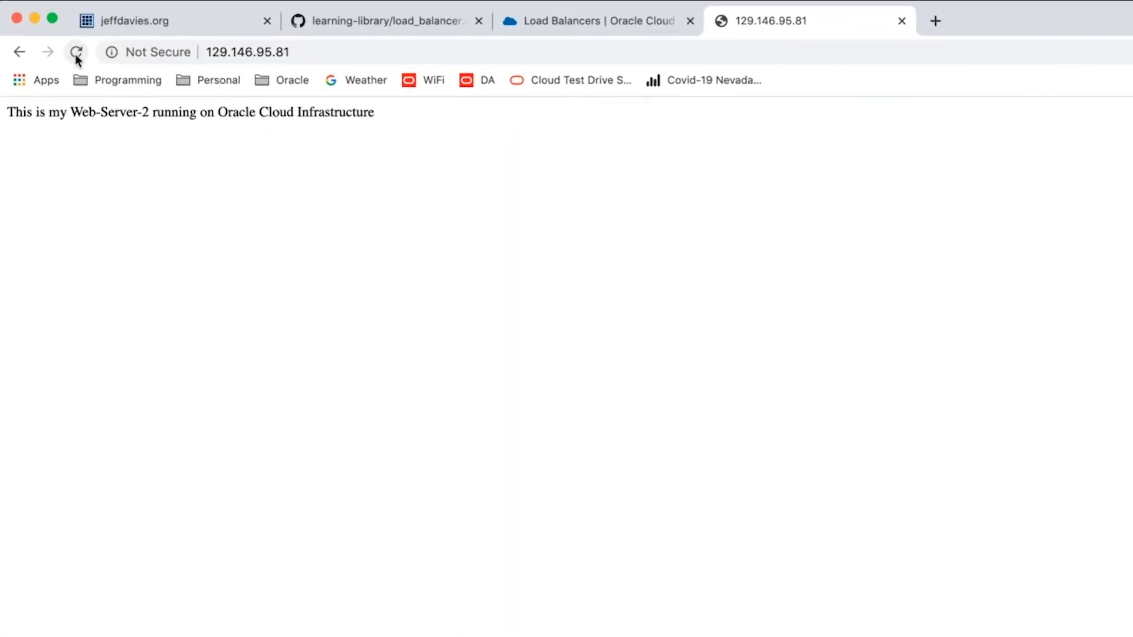
- Reload the load balancer's web page several times to check which web server answers each request
click(76, 56)
click(77, 56)
click(76, 52)
click(77, 52)
click(76, 53)
click(76, 53)
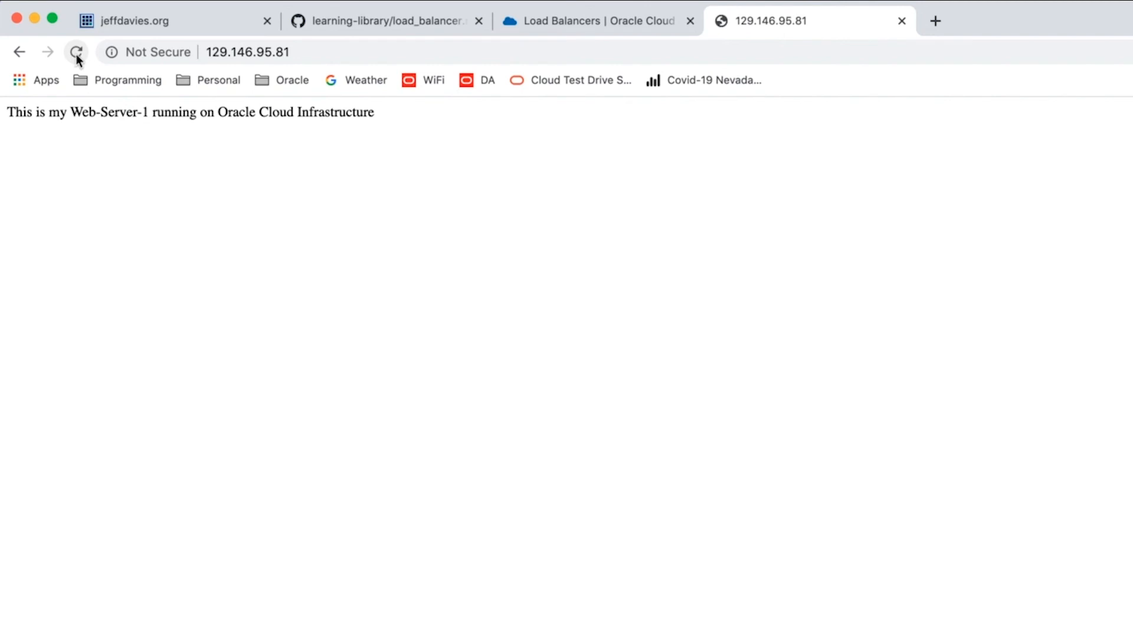